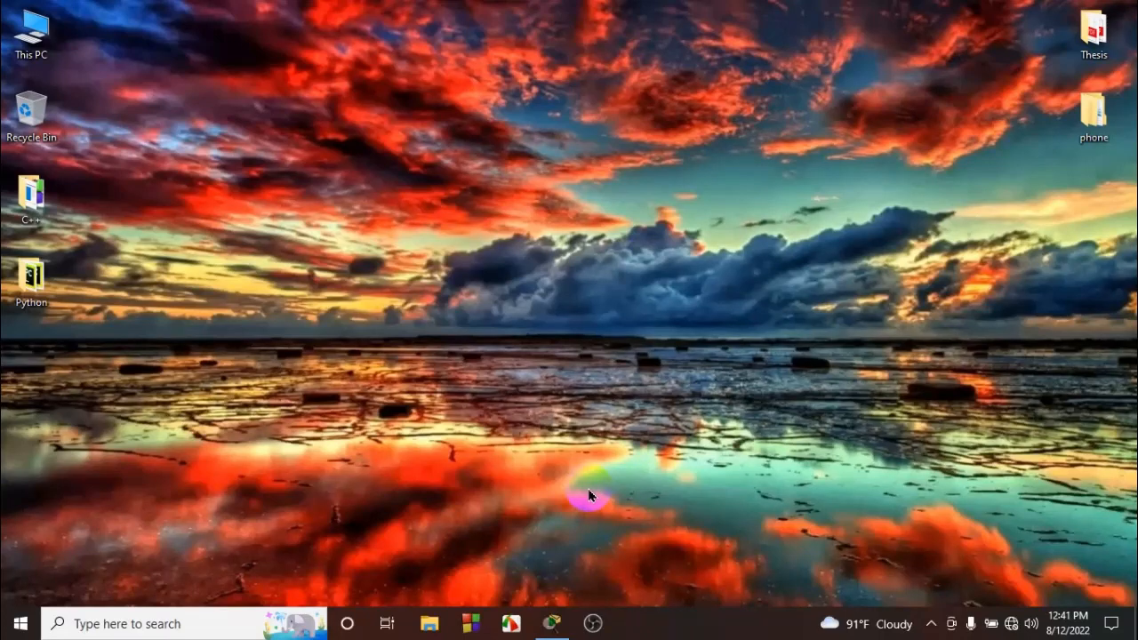
# Switch to Cisco Packet Tracer and place an 1841 router near the upper middle of the workspace
pyautogui.click(554, 623)
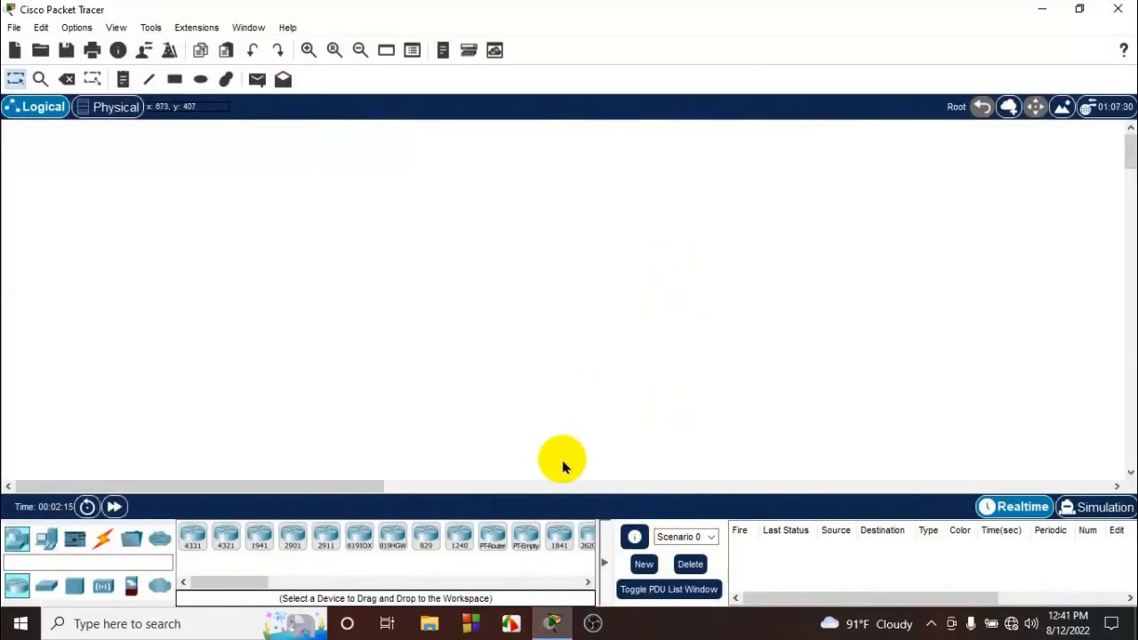
pyautogui.click(556, 542)
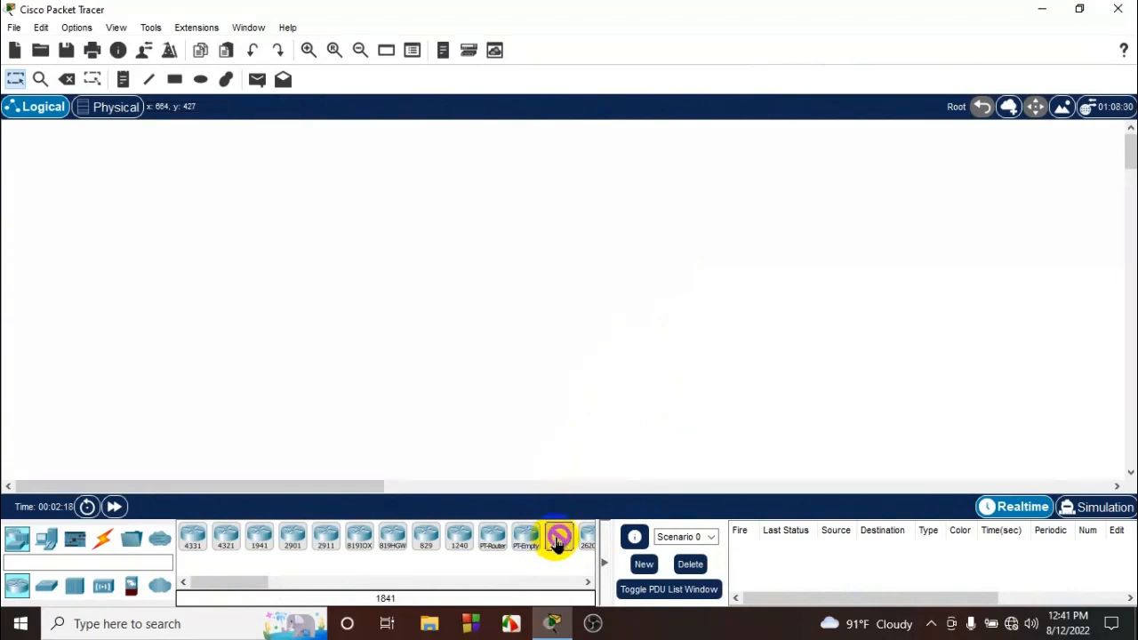
pyautogui.click(563, 200)
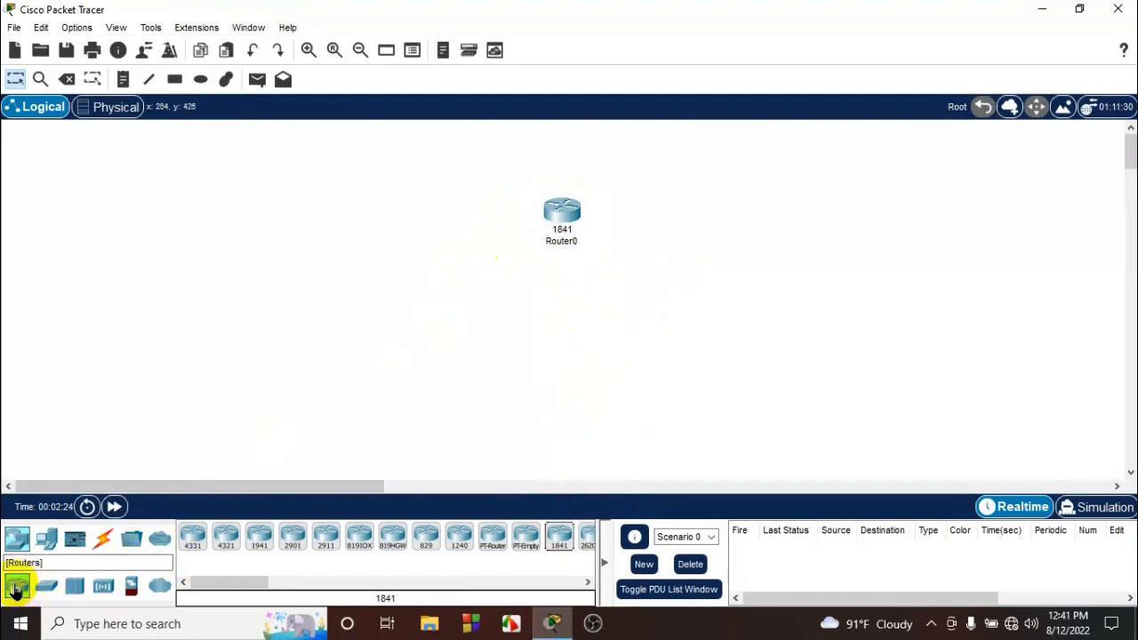
# Add two 2960 switches below the router, one on each side of it
pyautogui.click(47, 591)
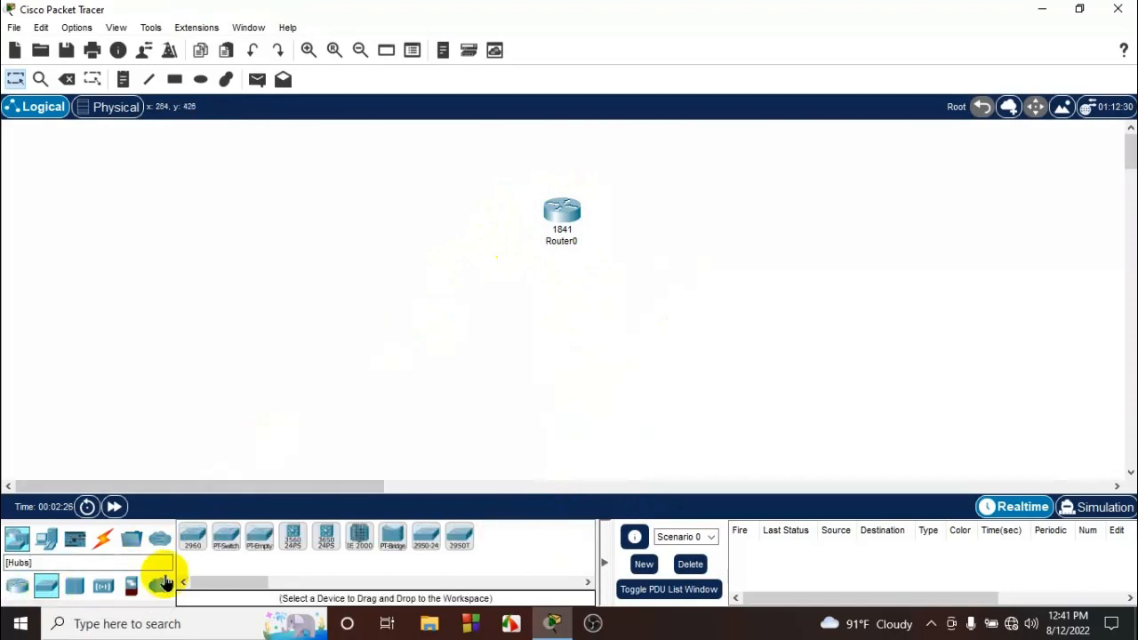
pyautogui.moveTo(206, 543); pyautogui.dragTo(468, 297)
pyautogui.moveTo(200, 526); pyautogui.dragTo(640, 316)
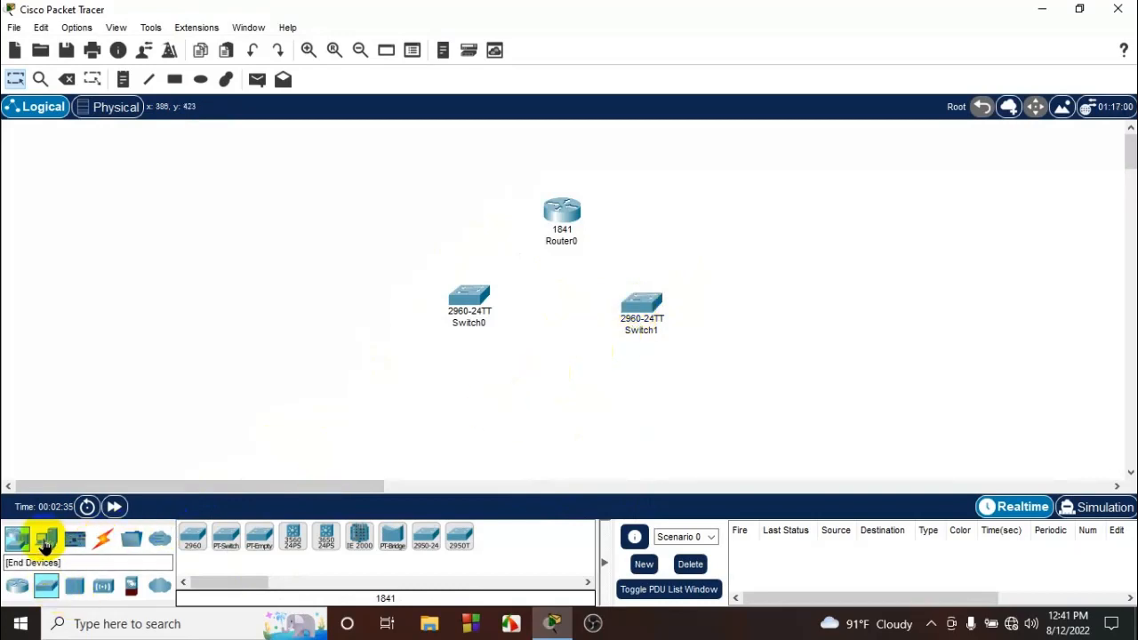
# Add four PCs in a row below the switches, two under each switch
pyautogui.click(47, 540)
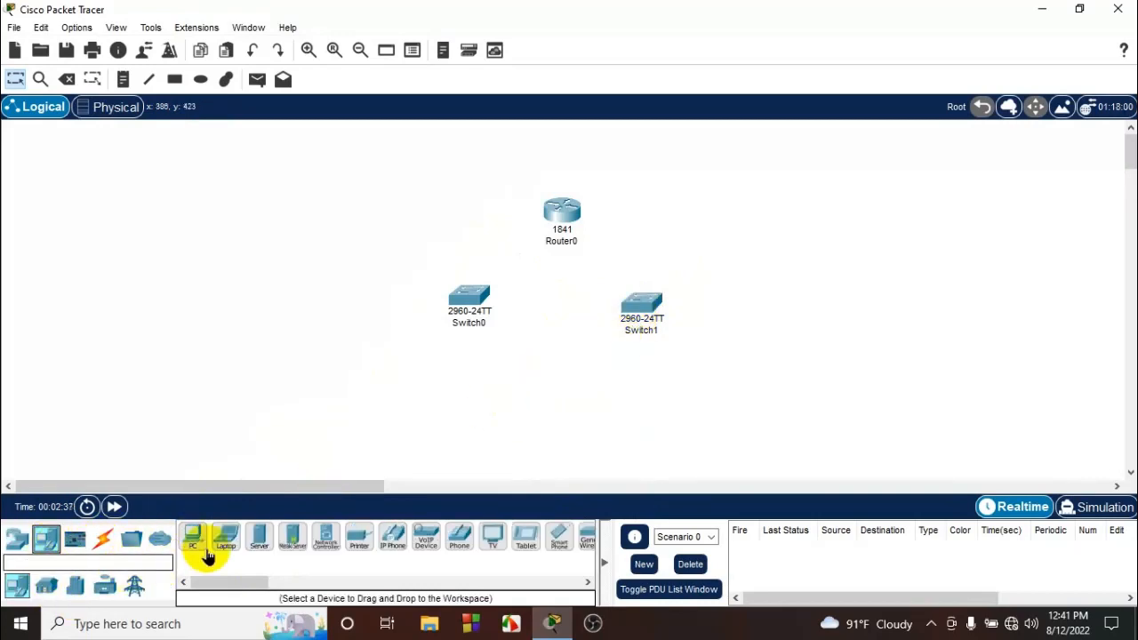
pyautogui.moveTo(194, 538); pyautogui.dragTo(377, 391)
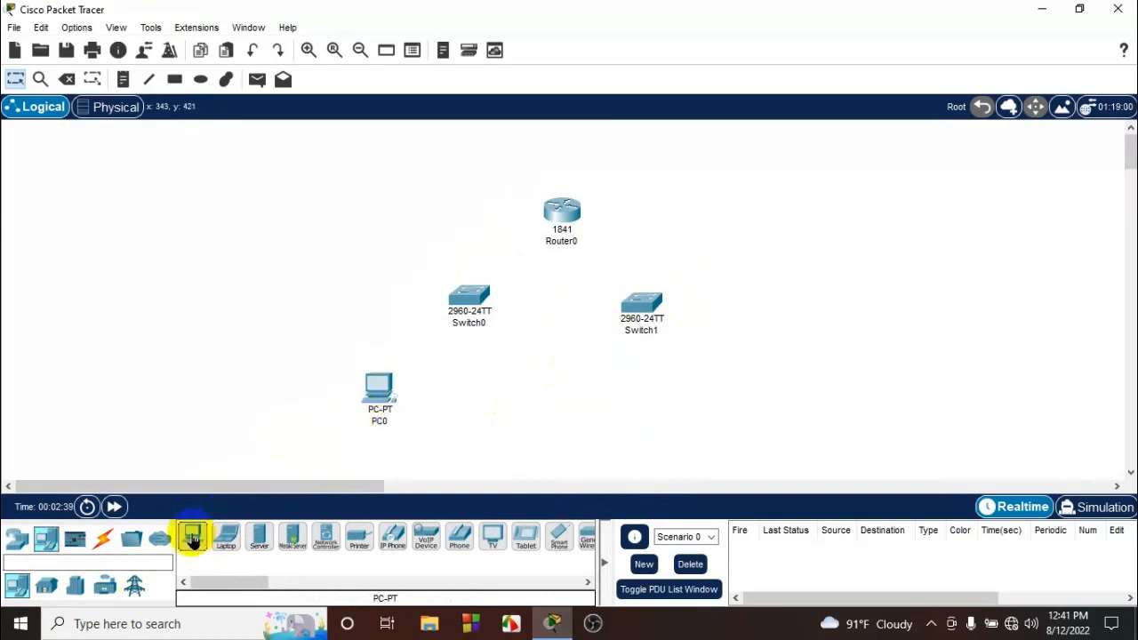
pyautogui.moveTo(192, 536); pyautogui.dragTo(608, 411)
pyautogui.moveTo(193, 537); pyautogui.dragTo(754, 397)
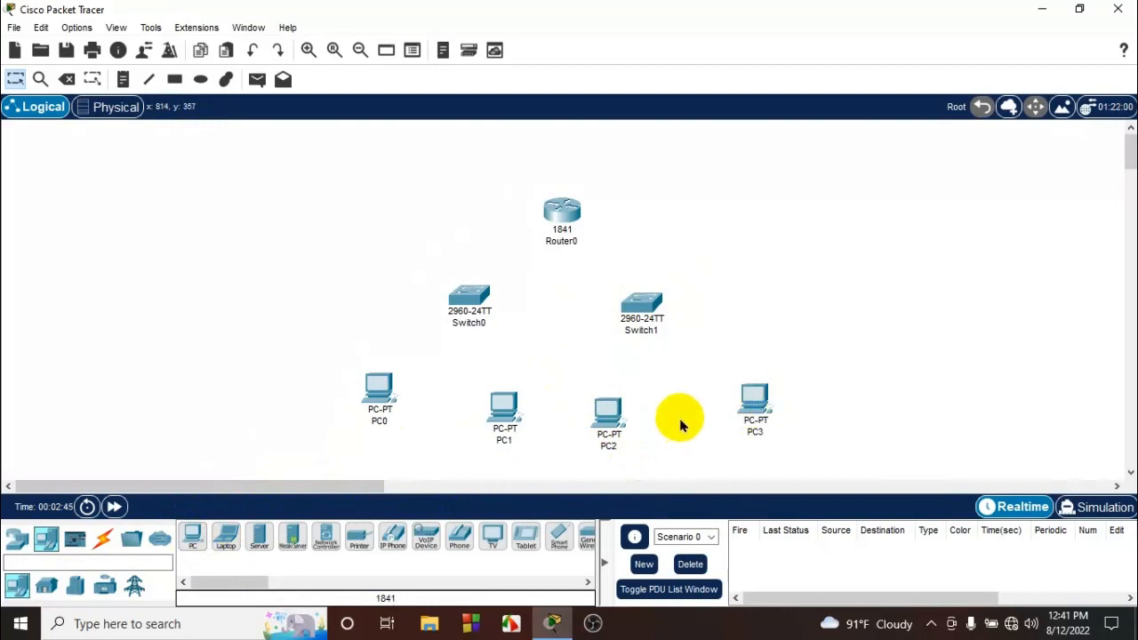
# Connect the router's FastEthernet0/0 to Switch0's FastEthernet0/1 with a copper straight-through cable
pyautogui.scroll(-1, 679, 425)
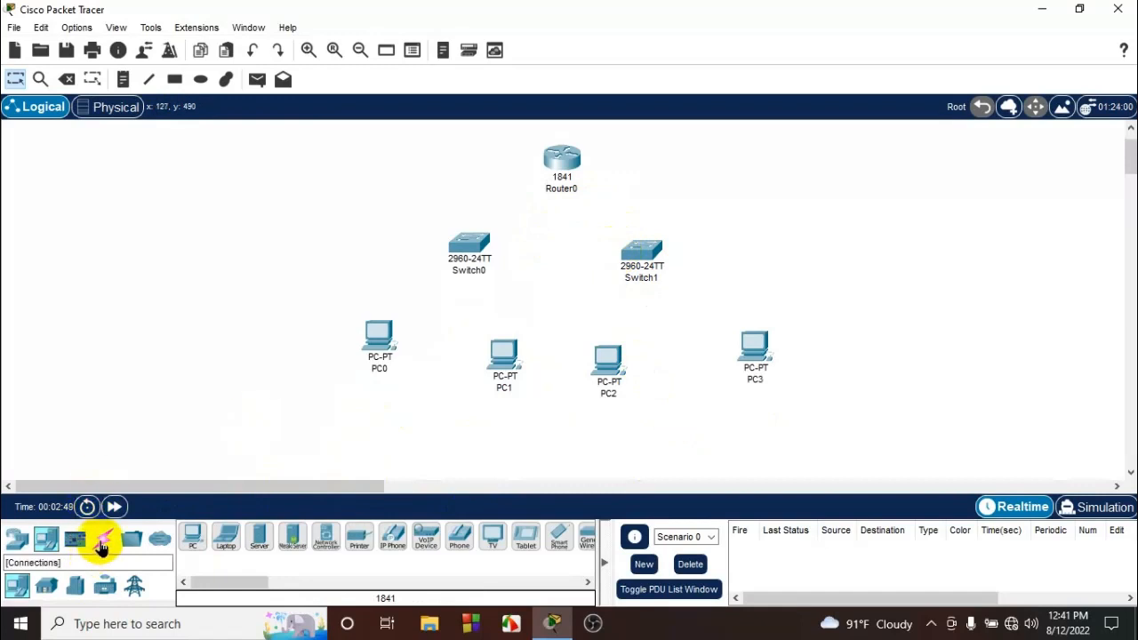
pyautogui.click(99, 541)
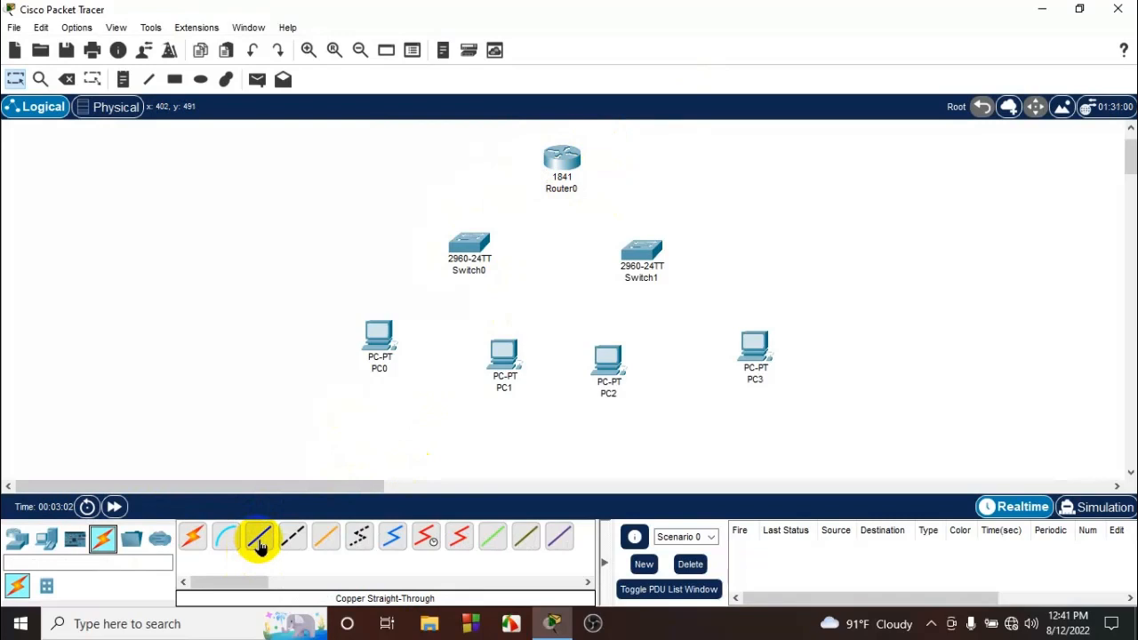
pyautogui.click(563, 159)
pyautogui.click(620, 204)
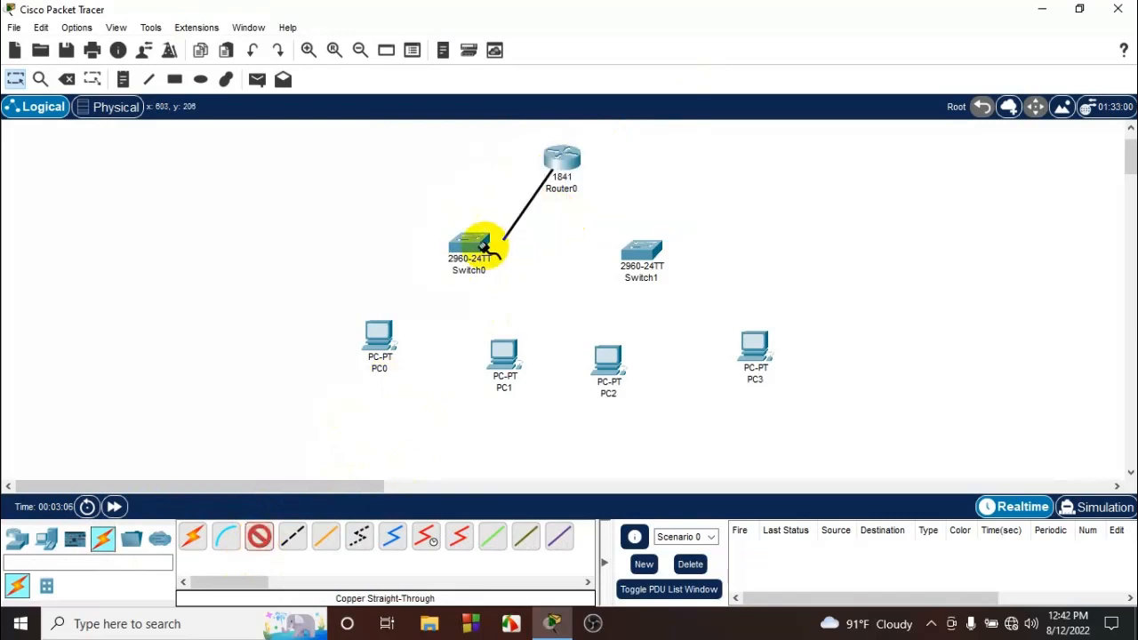
pyautogui.click(471, 251)
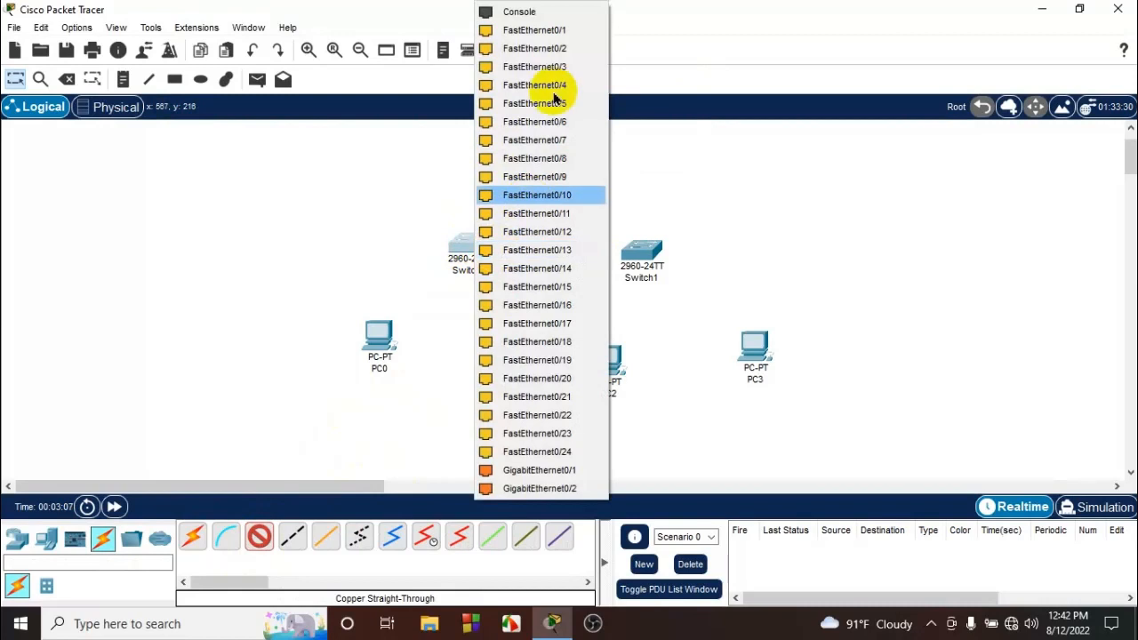
pyautogui.click(529, 30)
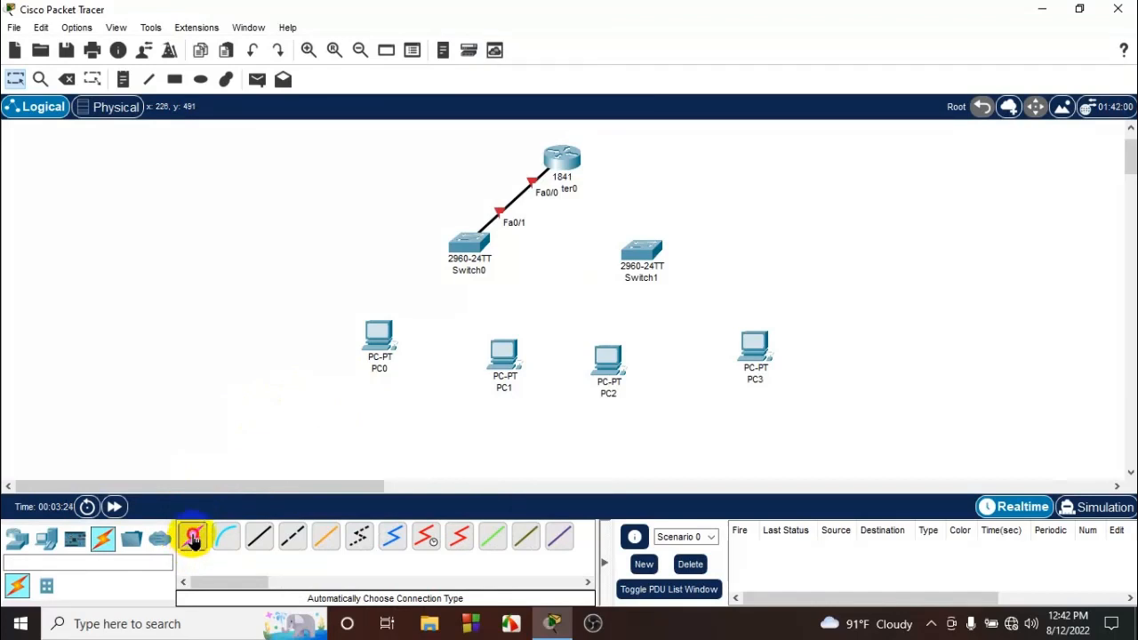
# Connect Switch0 to PC0 using the automatically chosen connection type
pyautogui.click(194, 539)
pyautogui.click(468, 242)
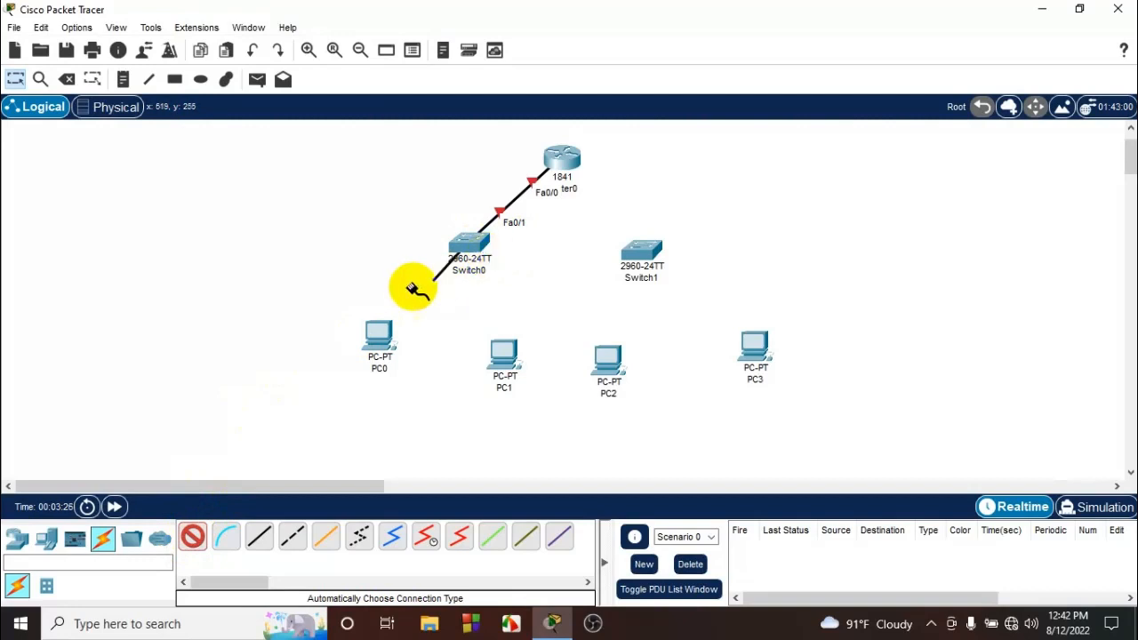
pyautogui.click(377, 332)
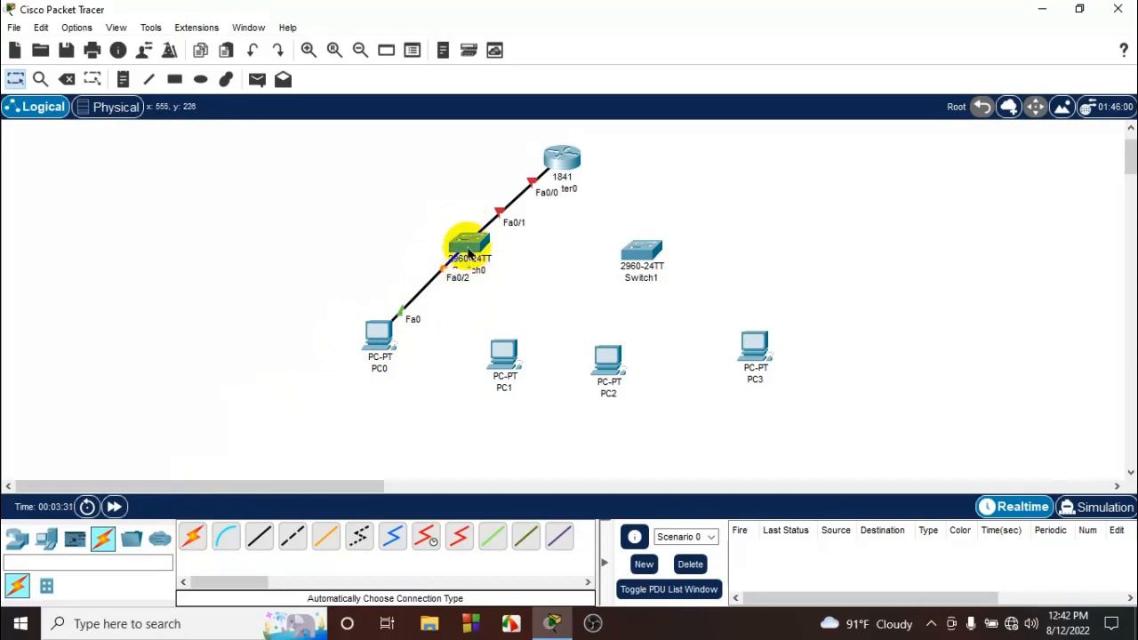
# Connect Switch0's FastEthernet0/3 to PC1's FastEthernet0 with a copper straight-through cable
pyautogui.click(478, 251)
pyautogui.click(505, 357)
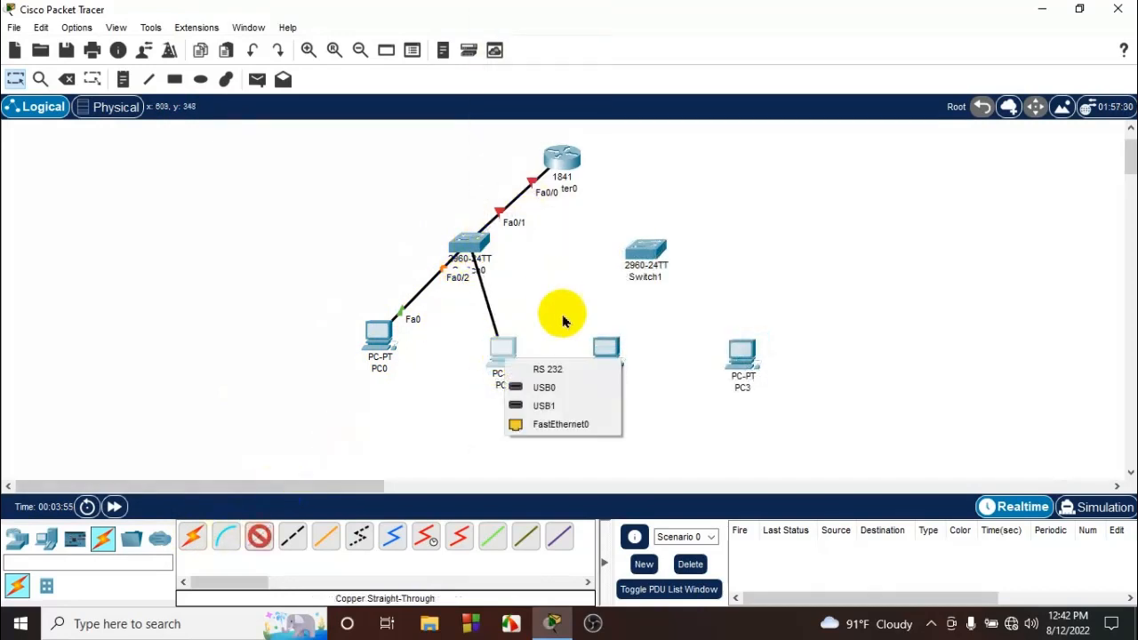
pyautogui.click(551, 424)
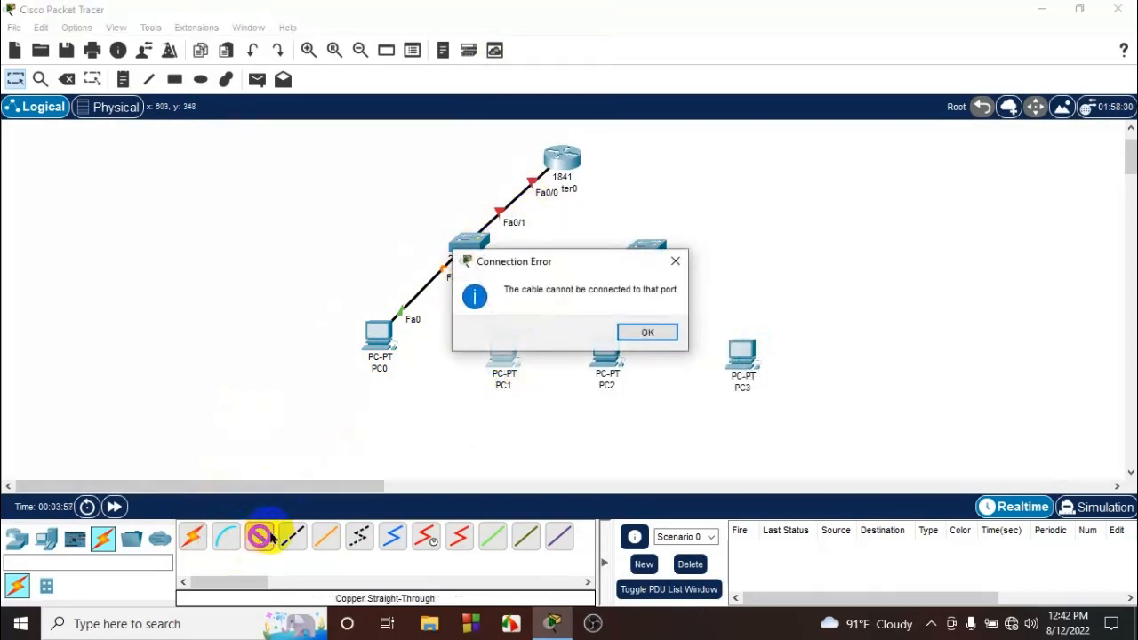
pyautogui.click(648, 333)
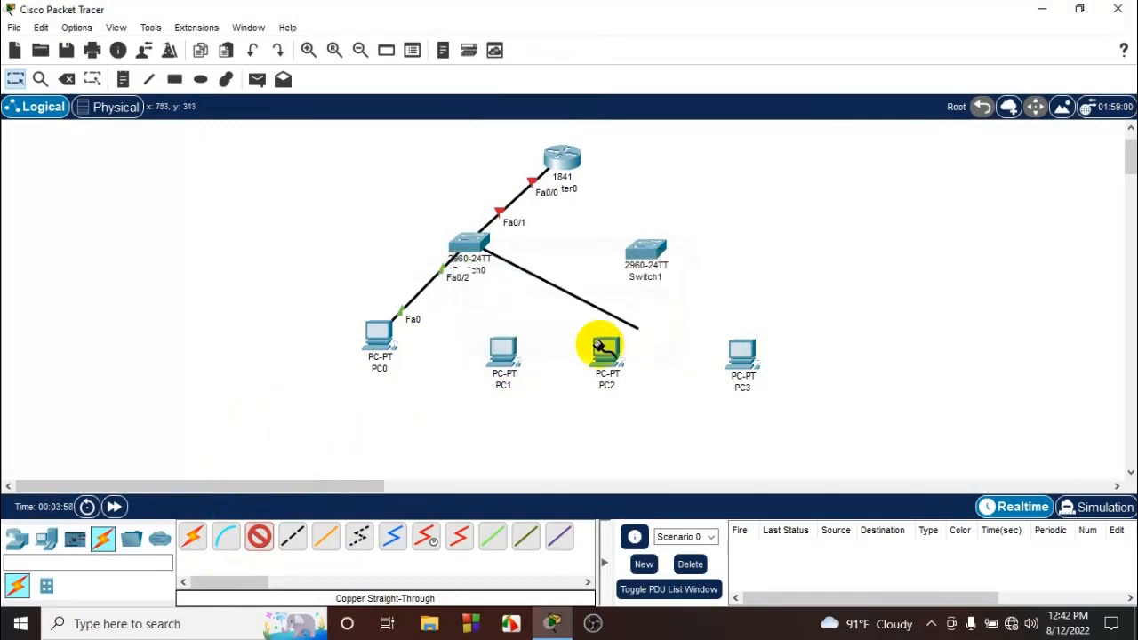
pyautogui.click(503, 354)
pyautogui.click(551, 421)
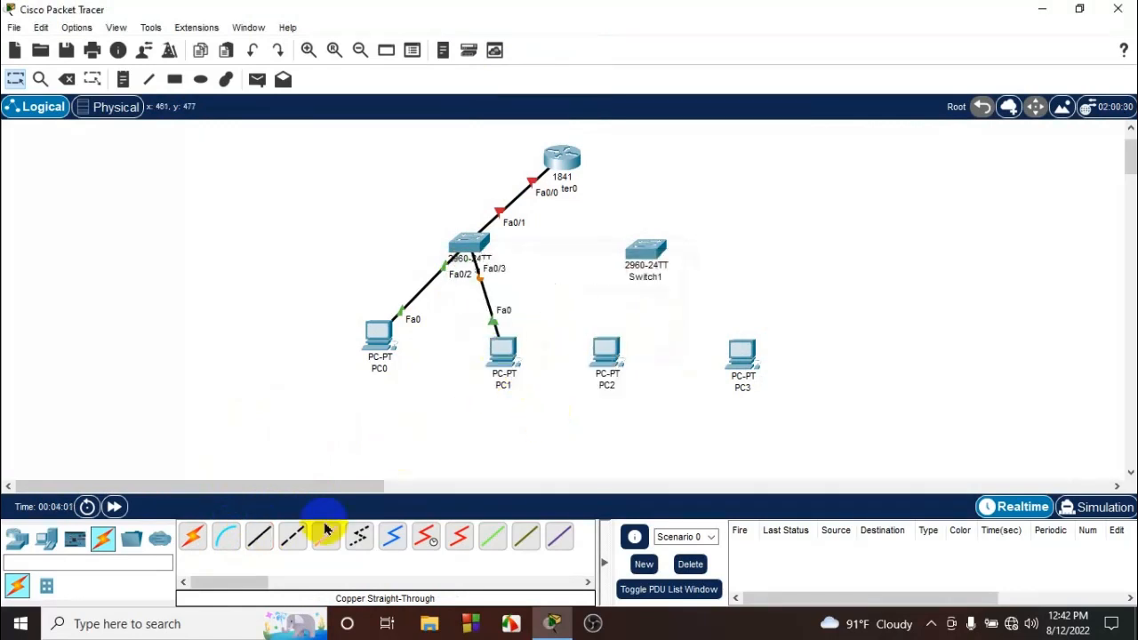
# Connect the router's FastEthernet0/1 to Switch1's FastEthernet0/1 with a copper straight-through cable
pyautogui.click(260, 534)
pyautogui.click(563, 158)
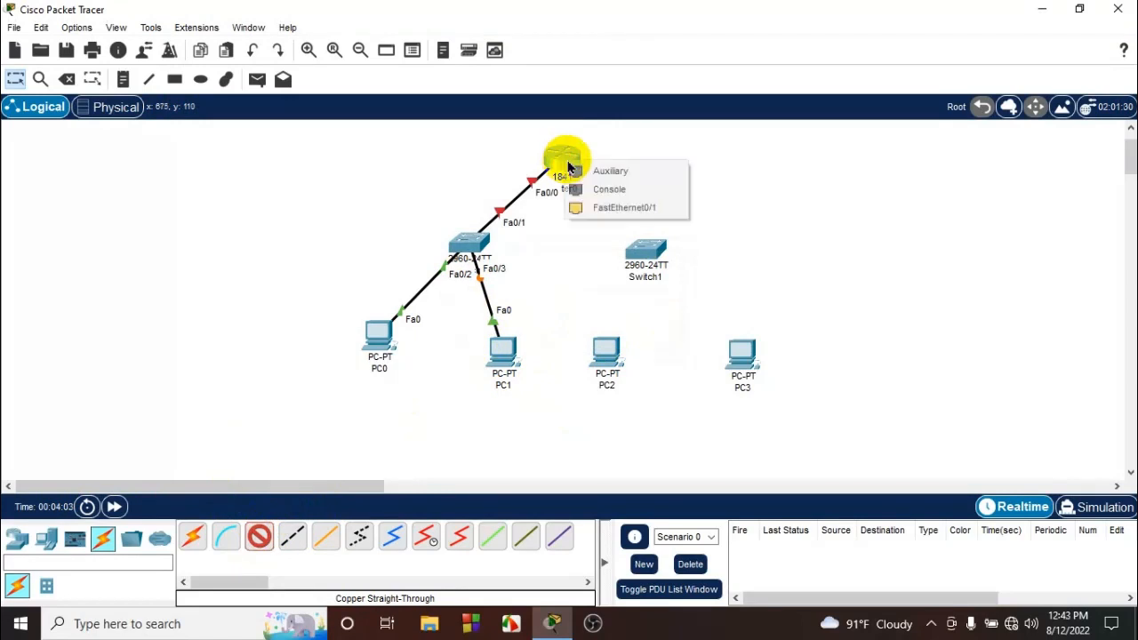
pyautogui.click(624, 207)
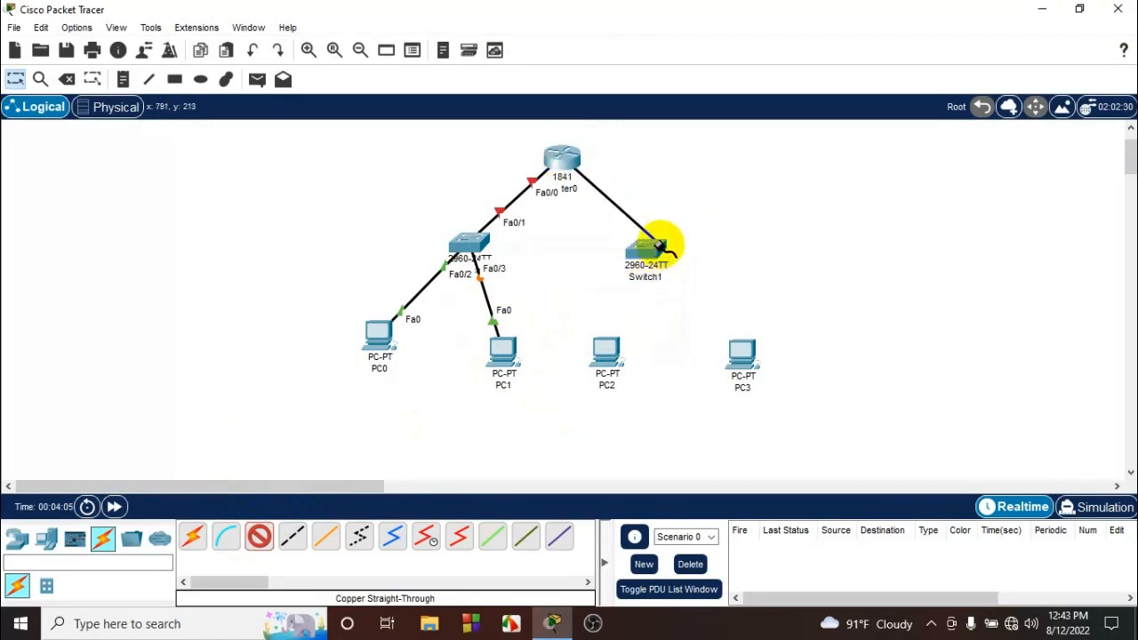
pyautogui.click(645, 252)
pyautogui.click(723, 28)
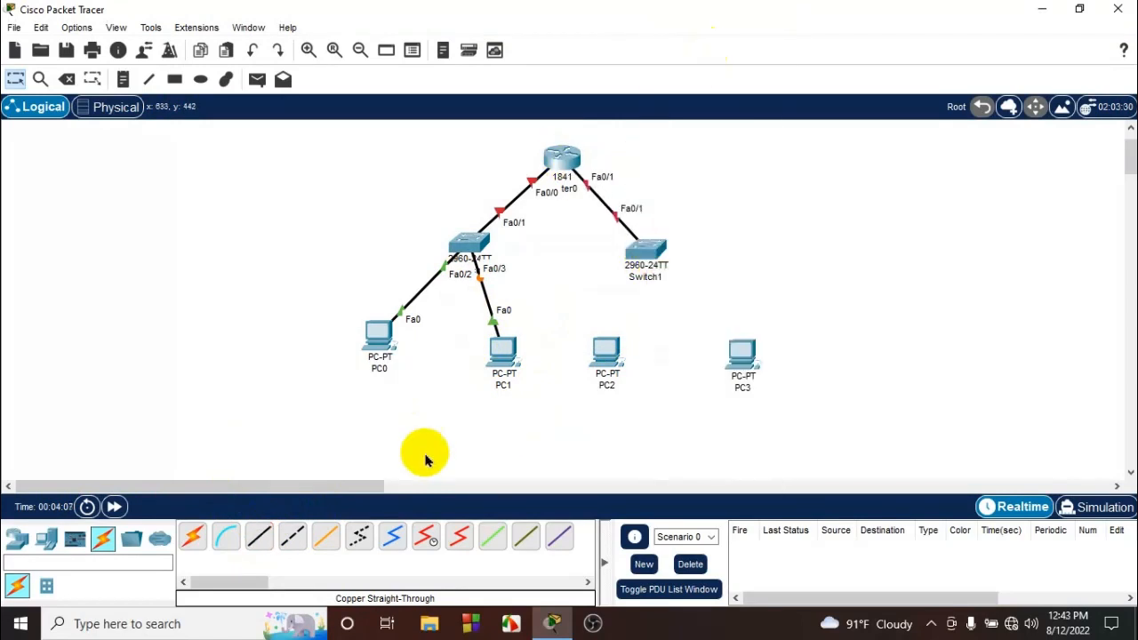
# Connect Switch1's FastEthernet0/2 to PC2's FastEthernet0 with a copper straight-through cable
pyautogui.click(260, 540)
pyautogui.click(651, 250)
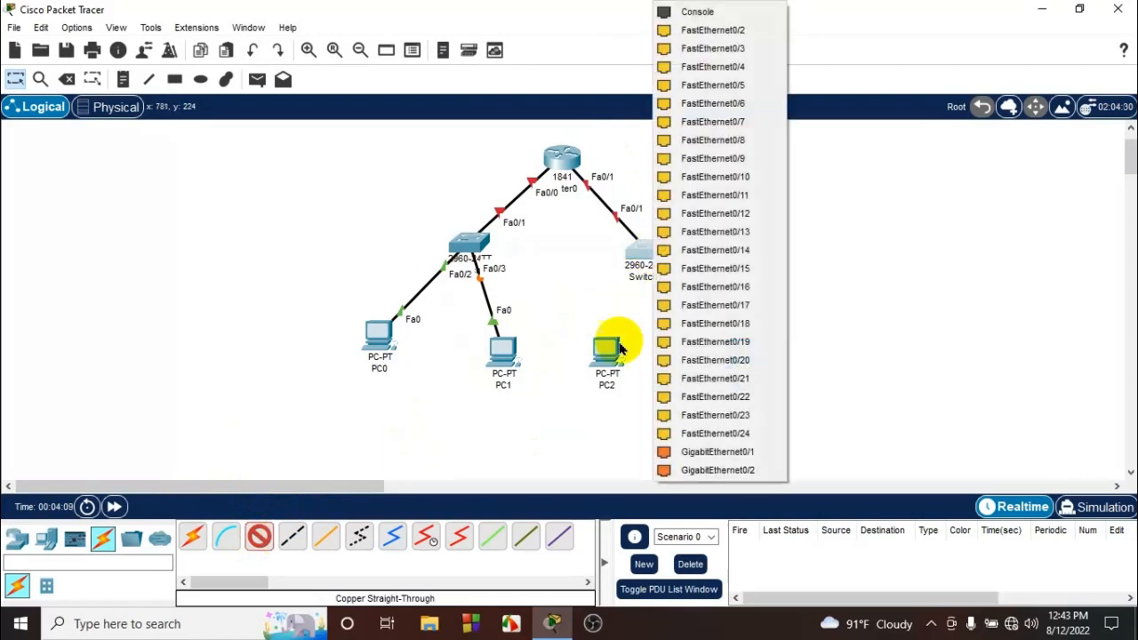
pyautogui.click(747, 32)
pyautogui.click(604, 351)
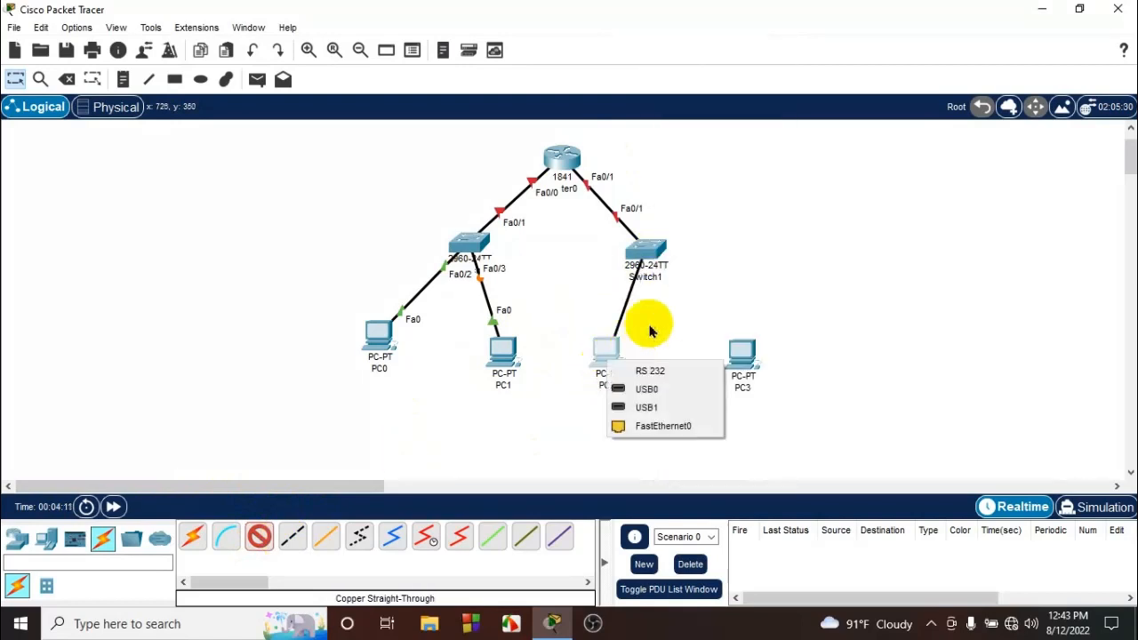
pyautogui.click(647, 426)
# Connect Switch1's FastEthernet0/3 to PC3's FastEthernet0 with a copper straight-through cable
pyautogui.click(263, 536)
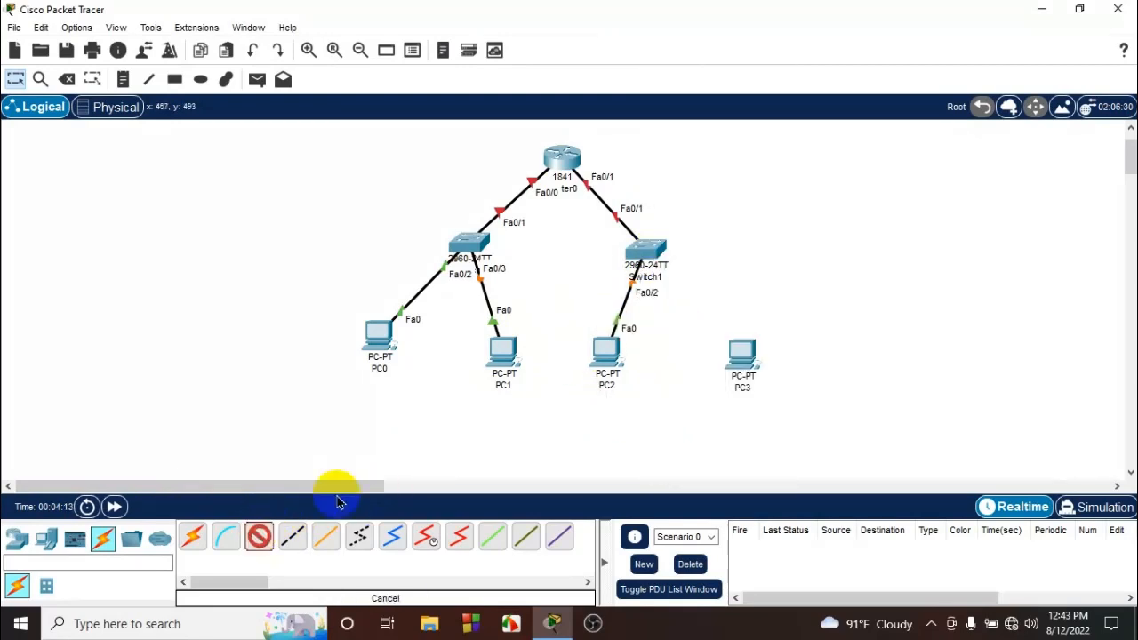
pyautogui.click(662, 252)
pyautogui.click(738, 29)
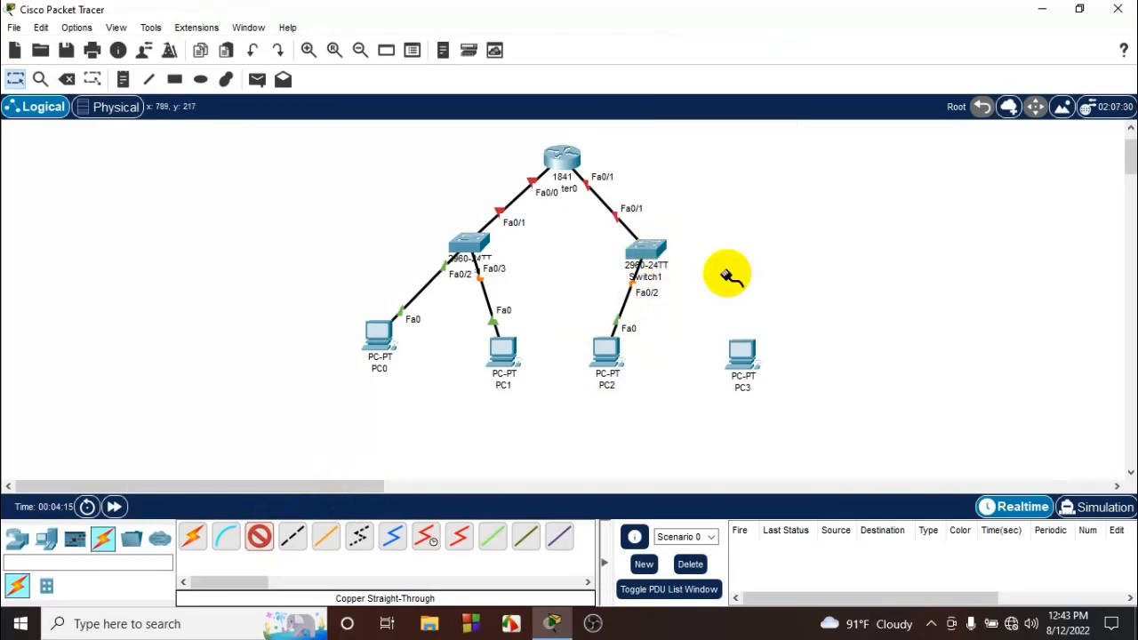
pyautogui.click(744, 353)
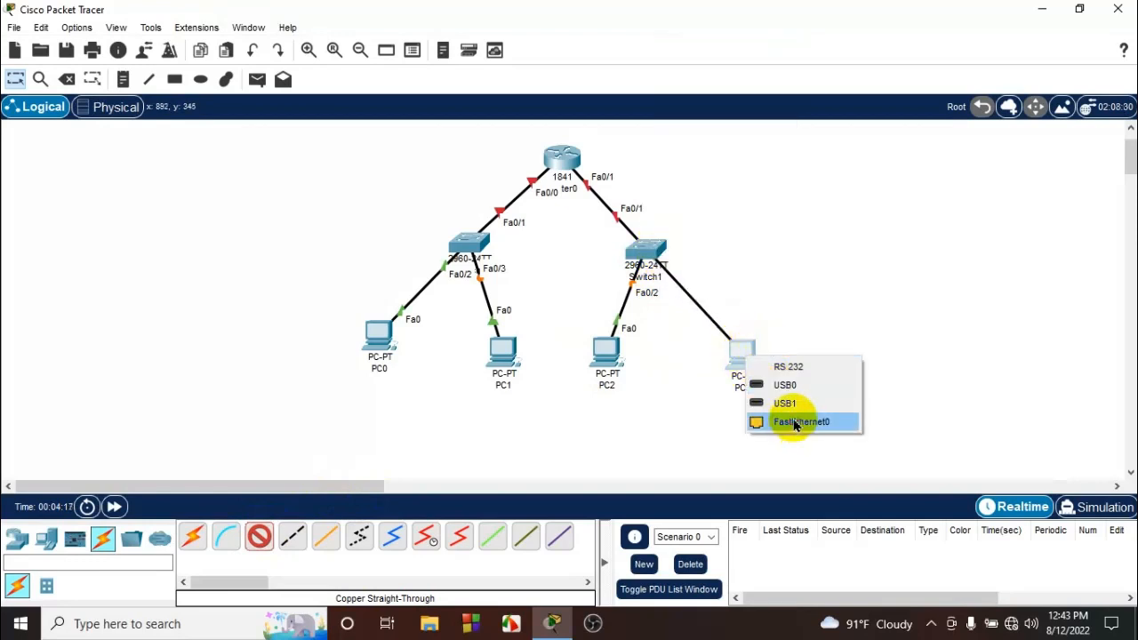
pyautogui.click(789, 421)
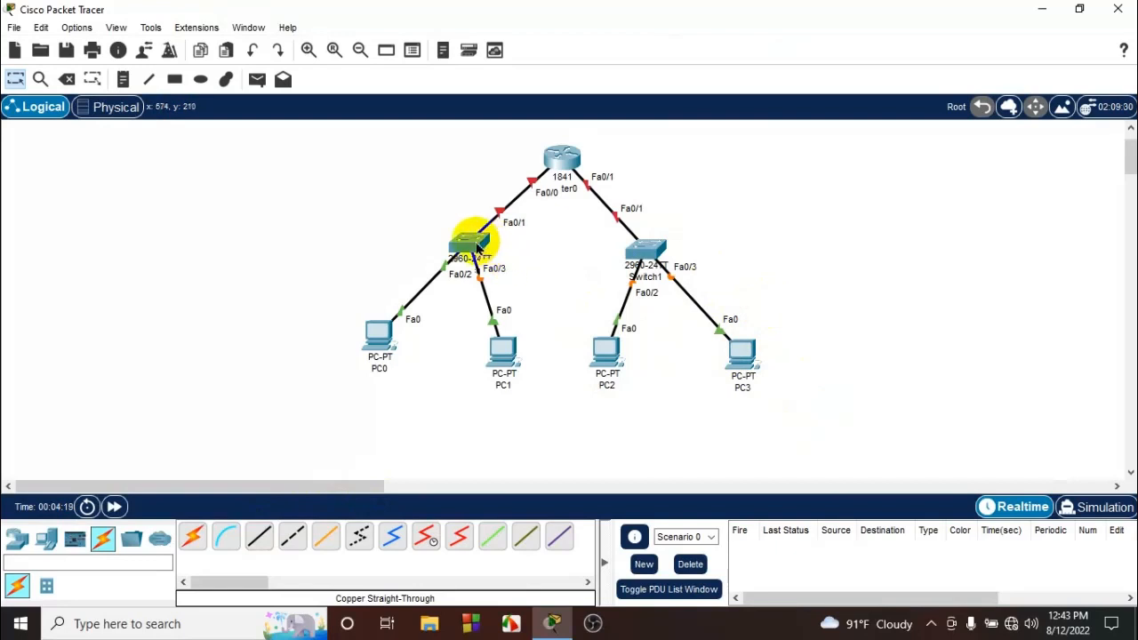
# Shift PC1, PC0 and Switch0 slightly to even out the layout of the network's Switch0 side
pyautogui.moveTo(508, 364); pyautogui.dragTo(498, 363)
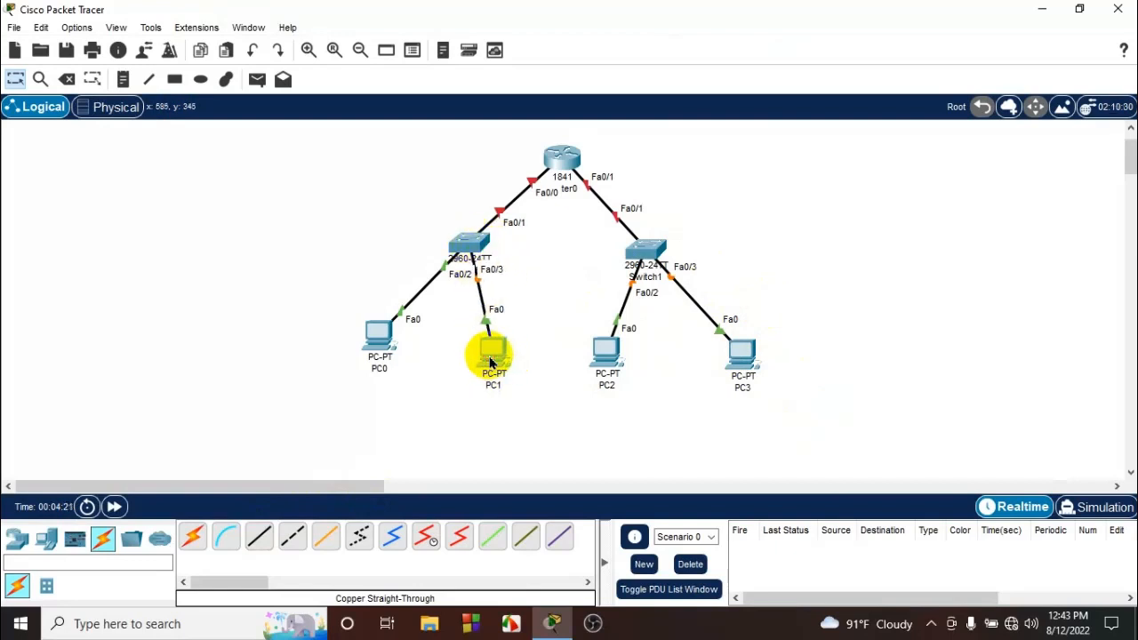
pyautogui.moveTo(374, 344); pyautogui.dragTo(371, 359)
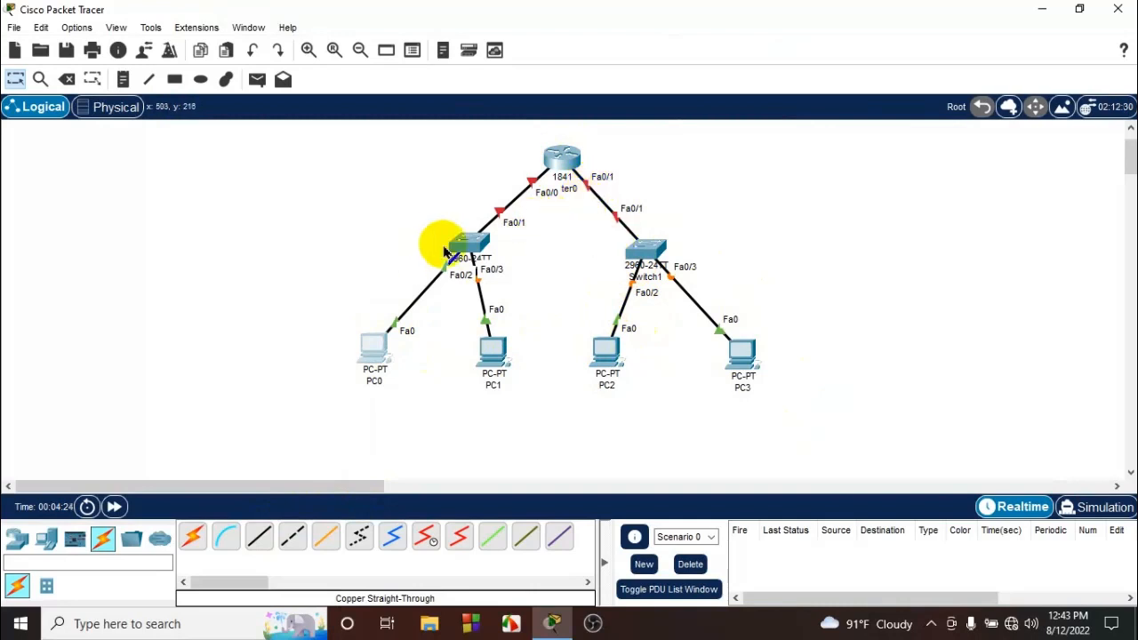
pyautogui.moveTo(471, 248); pyautogui.dragTo(478, 249)
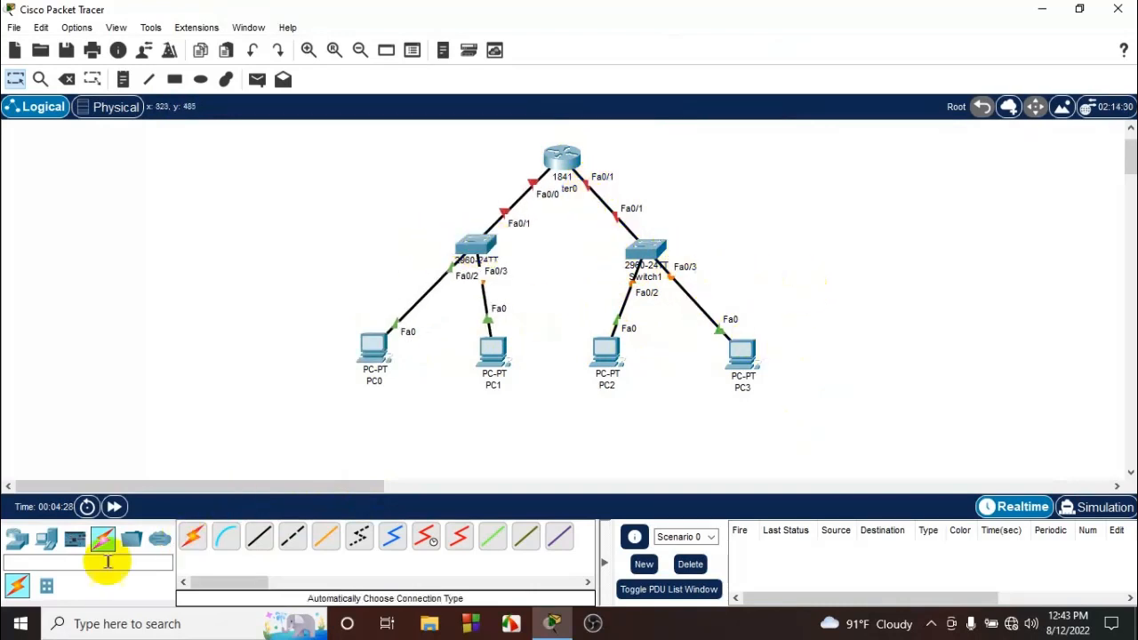
# Add a fifth PC above and to the left of Switch0
pyautogui.click(47, 539)
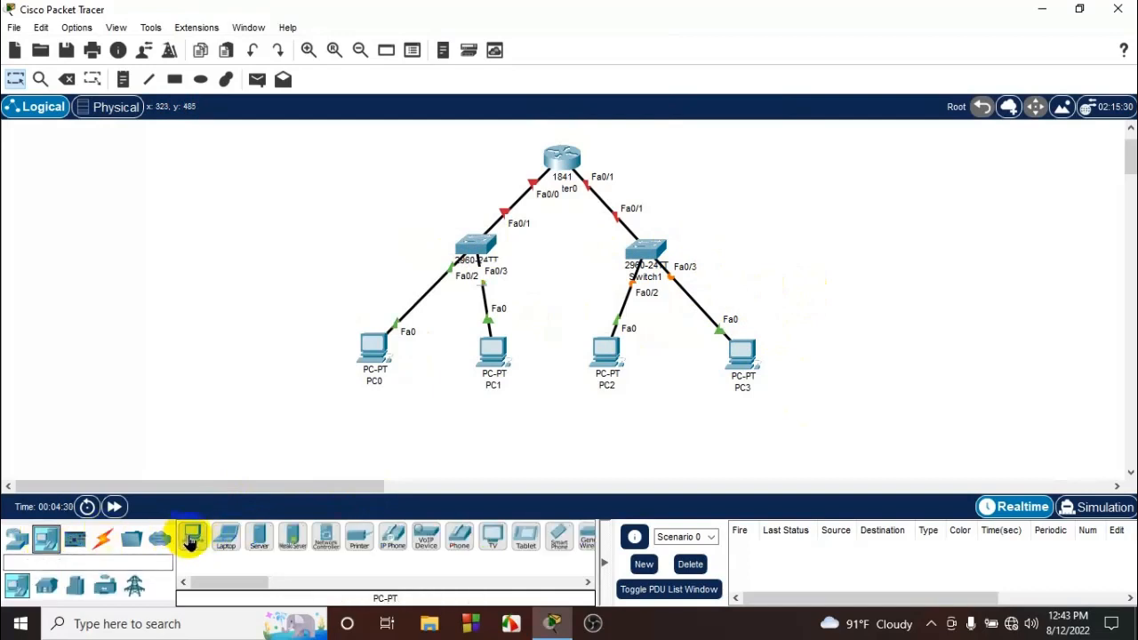
pyautogui.moveTo(189, 537); pyautogui.dragTo(380, 201)
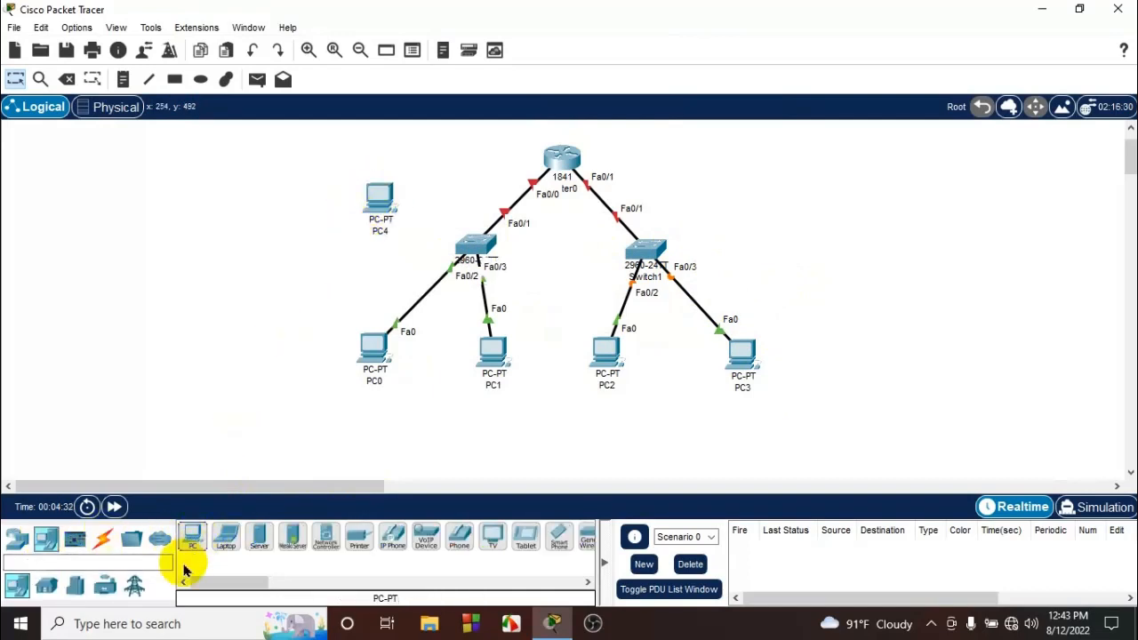
# Connect PC4's RS 232 port to the 1841 router with a console cable
pyautogui.click(104, 539)
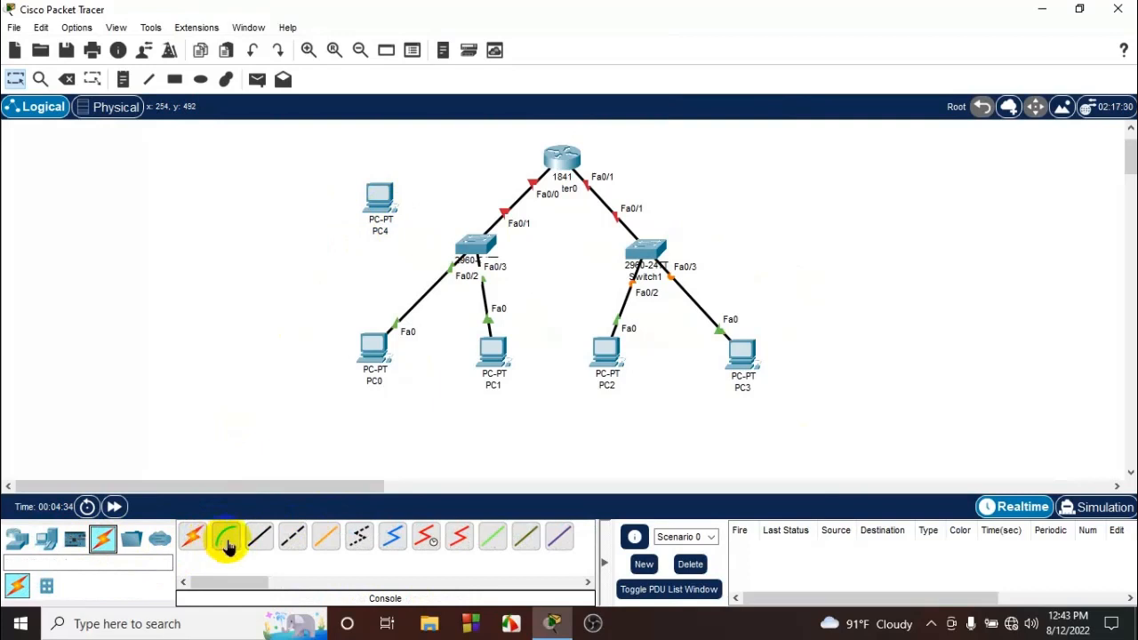
pyautogui.click(228, 539)
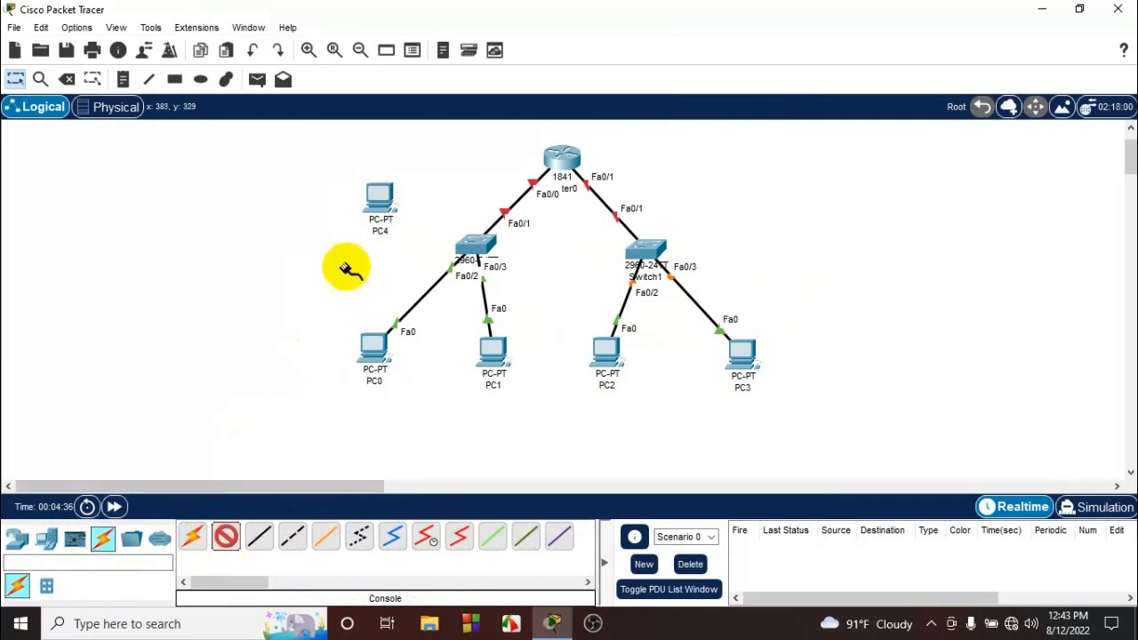
pyautogui.click(386, 194)
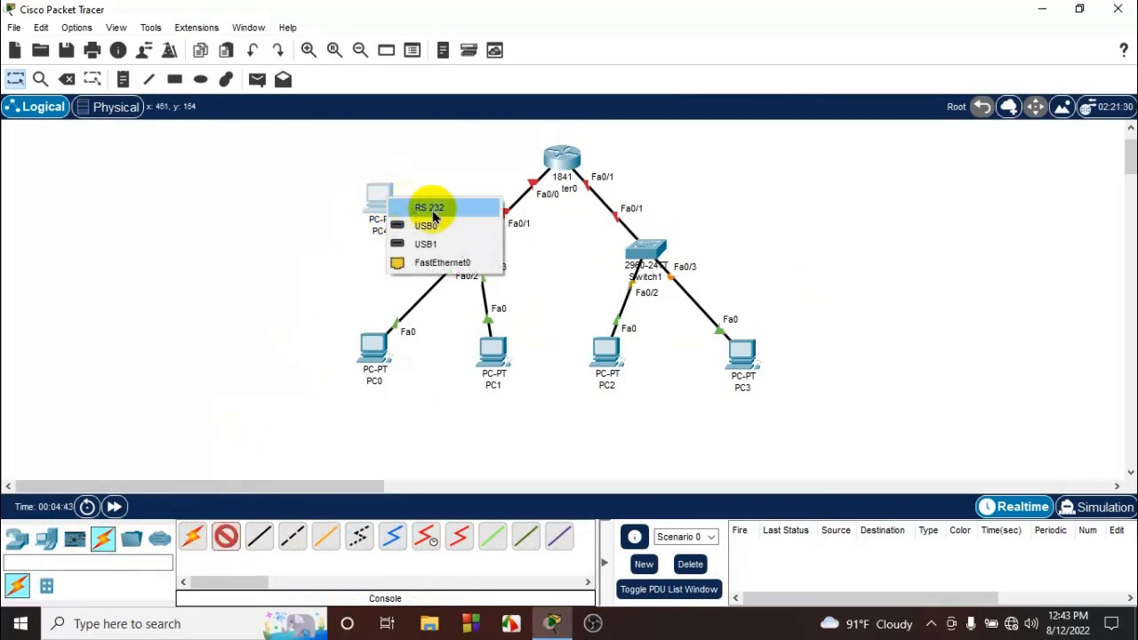
pyautogui.click(433, 212)
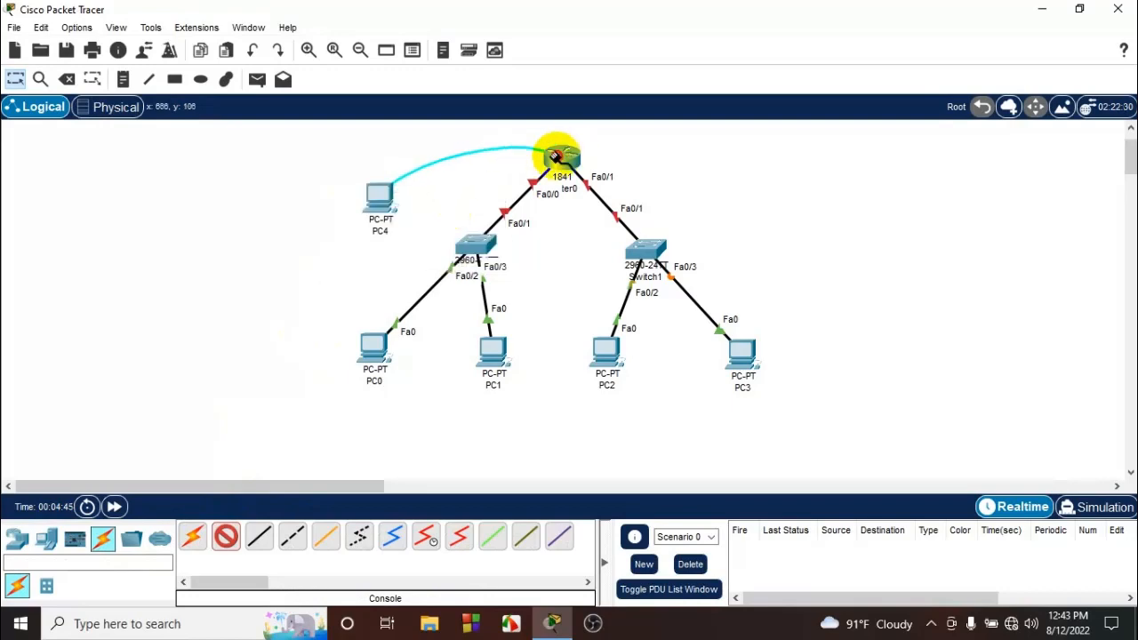
pyautogui.click(563, 160)
pyautogui.click(589, 186)
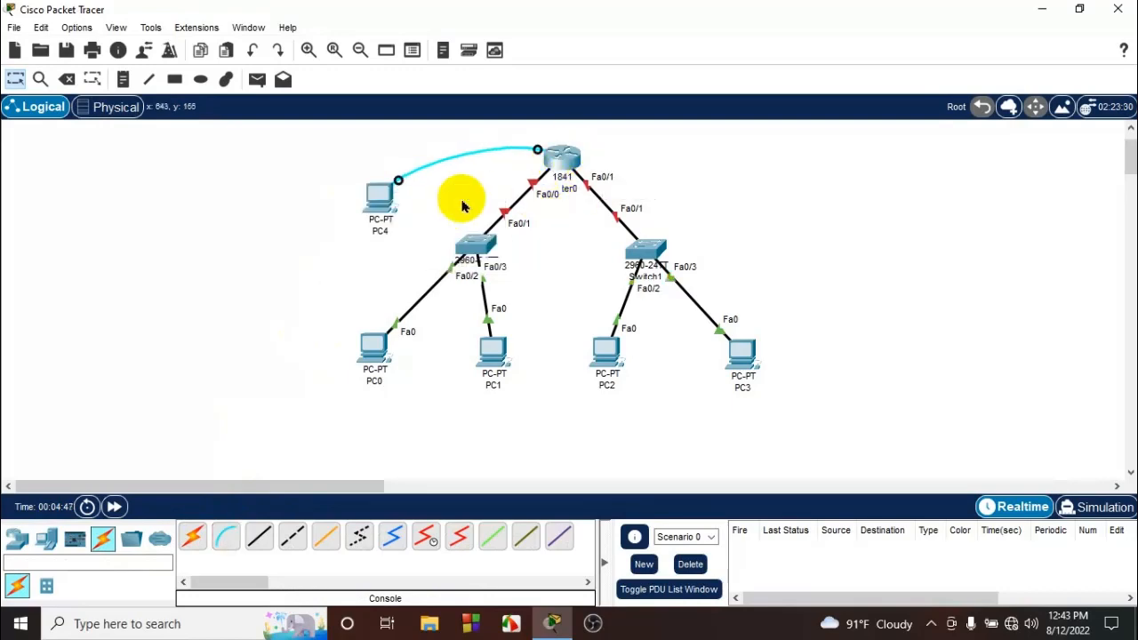
# View the router's console through PC4's Terminal using 9600 bits per second, 8 data bits, no parity, 1 stop bit and no flow control
pyautogui.click(380, 211)
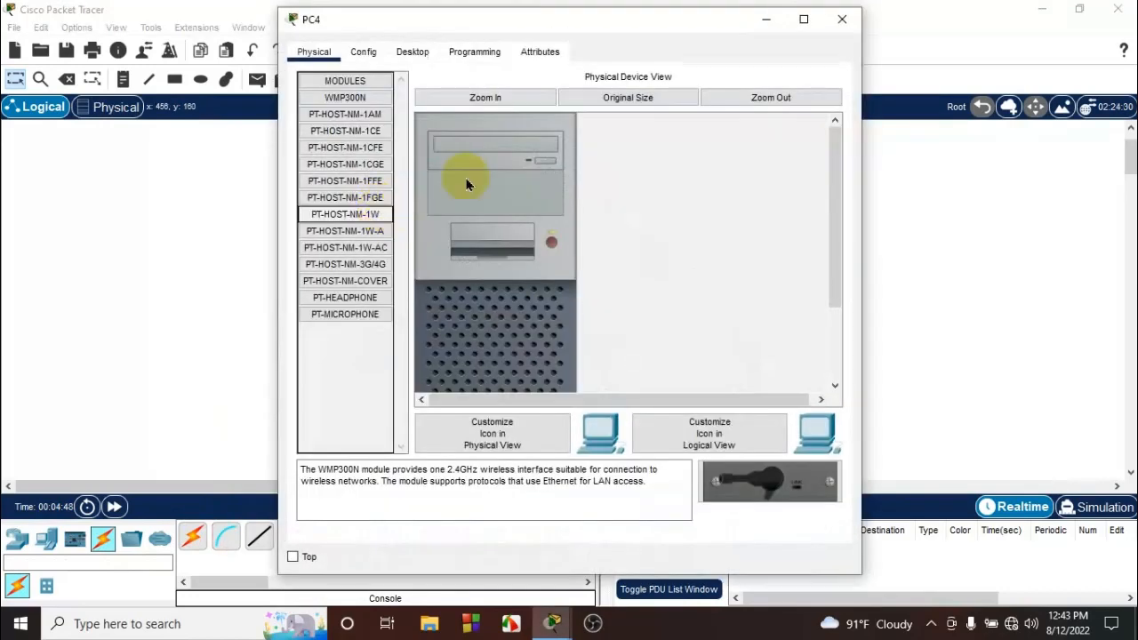
pyautogui.click(412, 53)
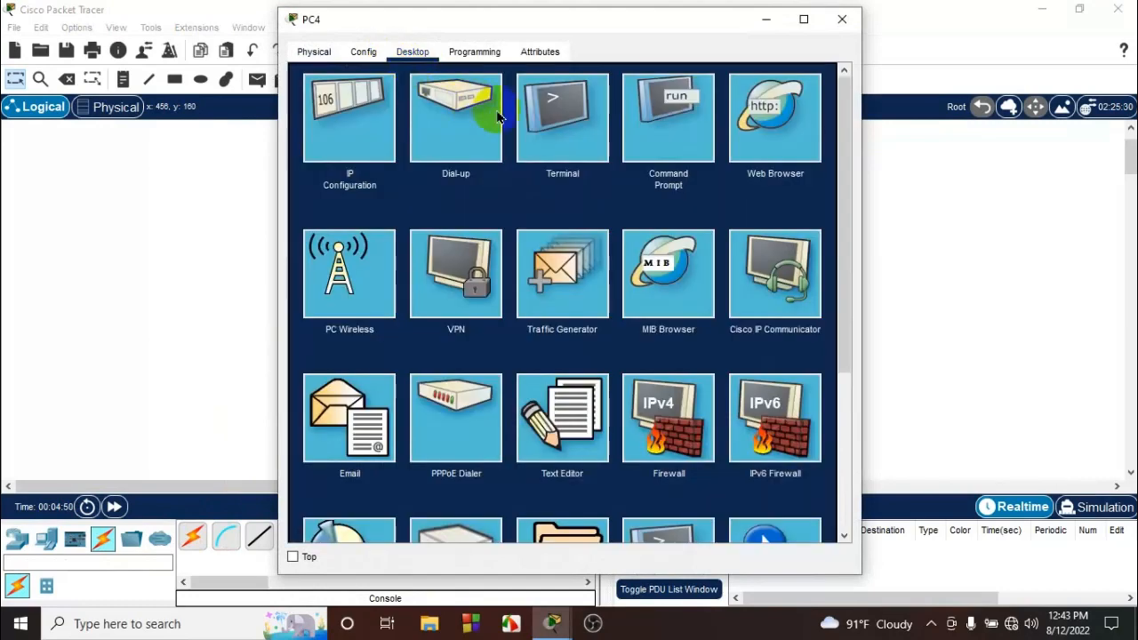
pyautogui.click(561, 116)
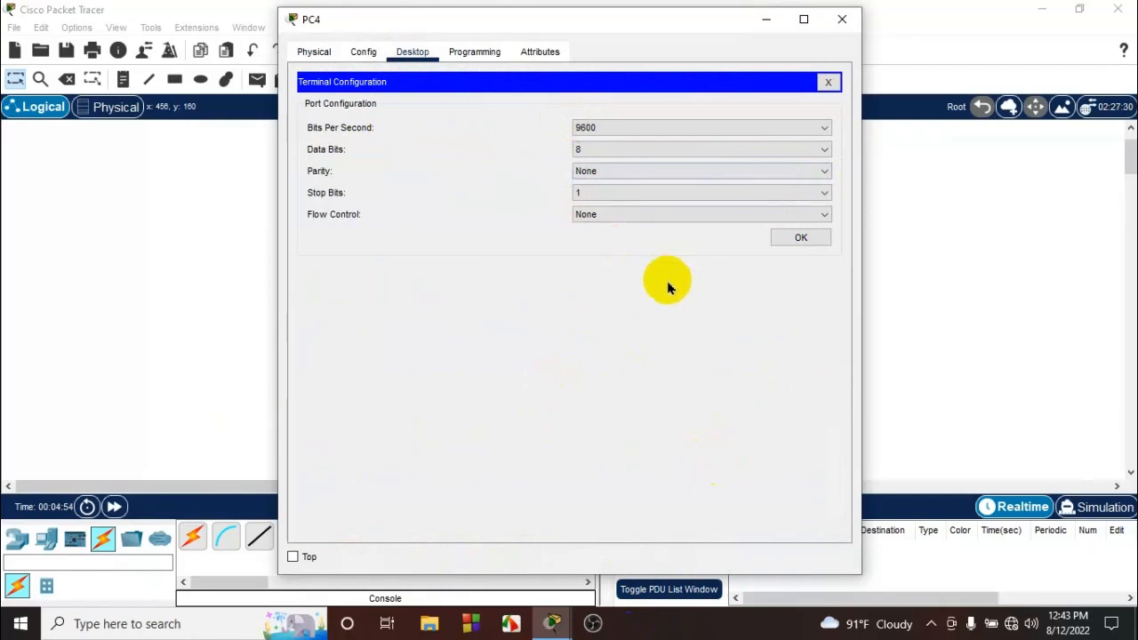
pyautogui.click(799, 238)
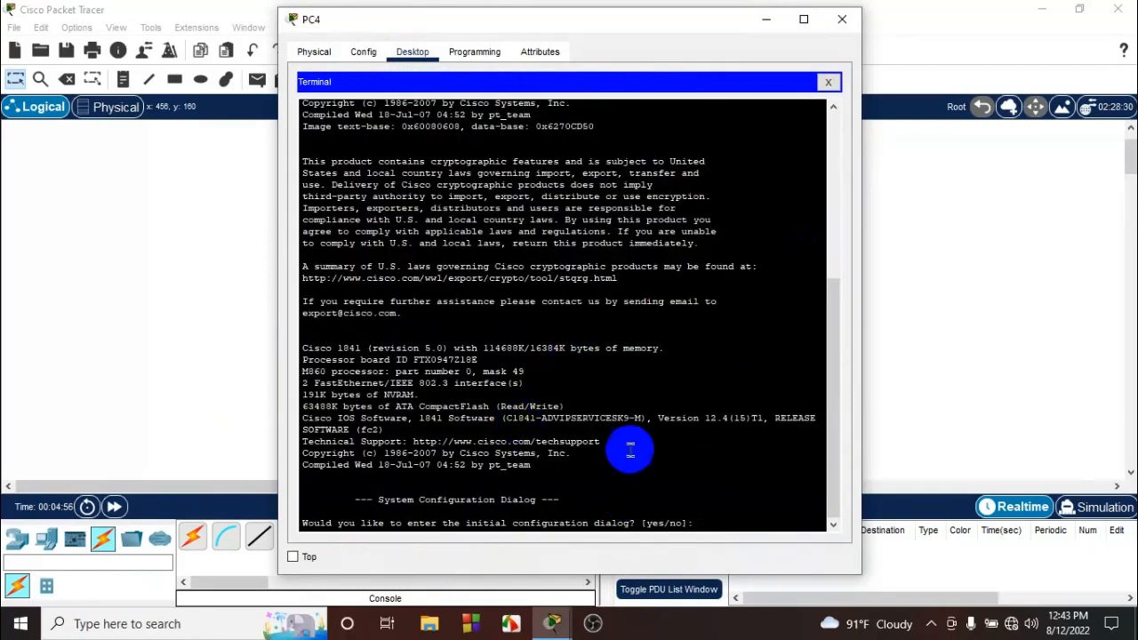
pyautogui.click(849, 23)
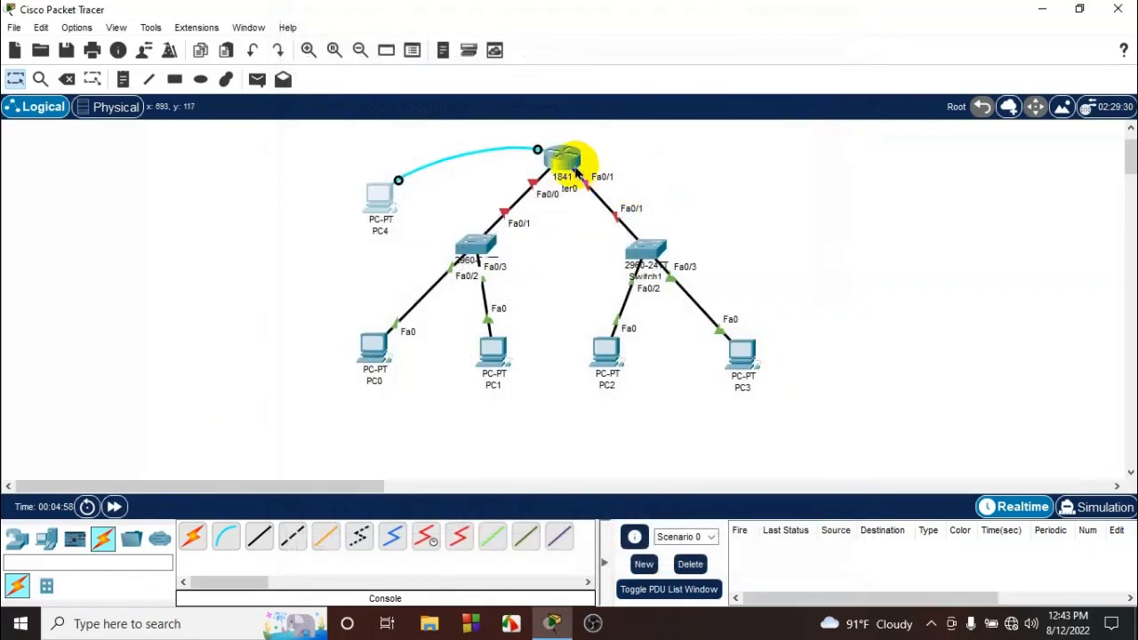
# Look at the 1841 router's own command line interface for comparison with PC4's terminal
pyautogui.click(566, 165)
pyautogui.click(403, 55)
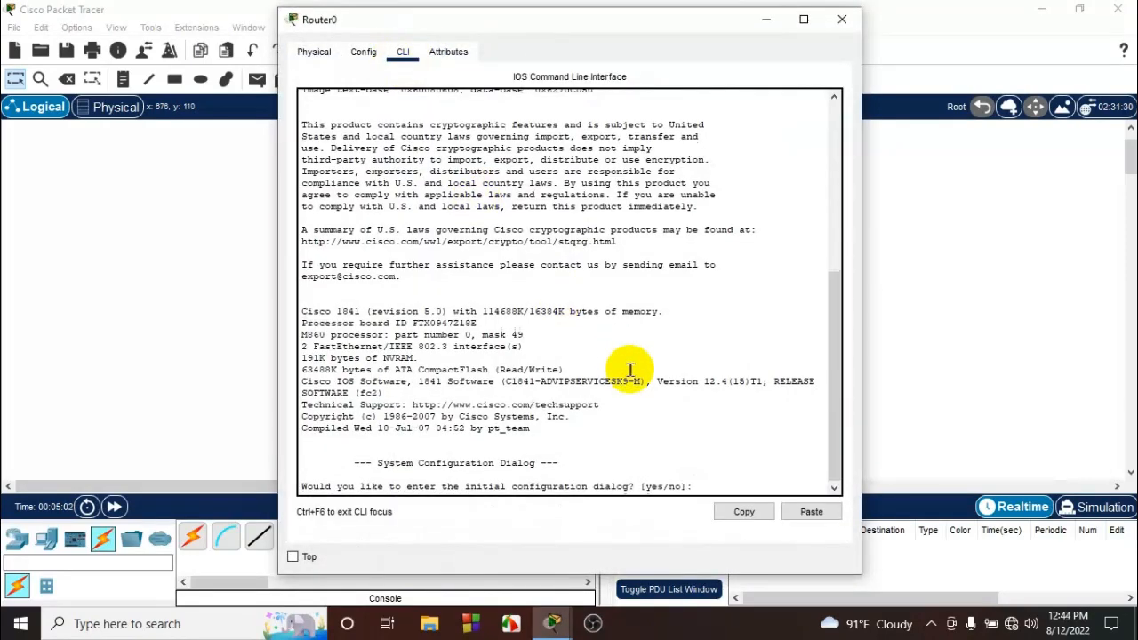
pyautogui.click(842, 18)
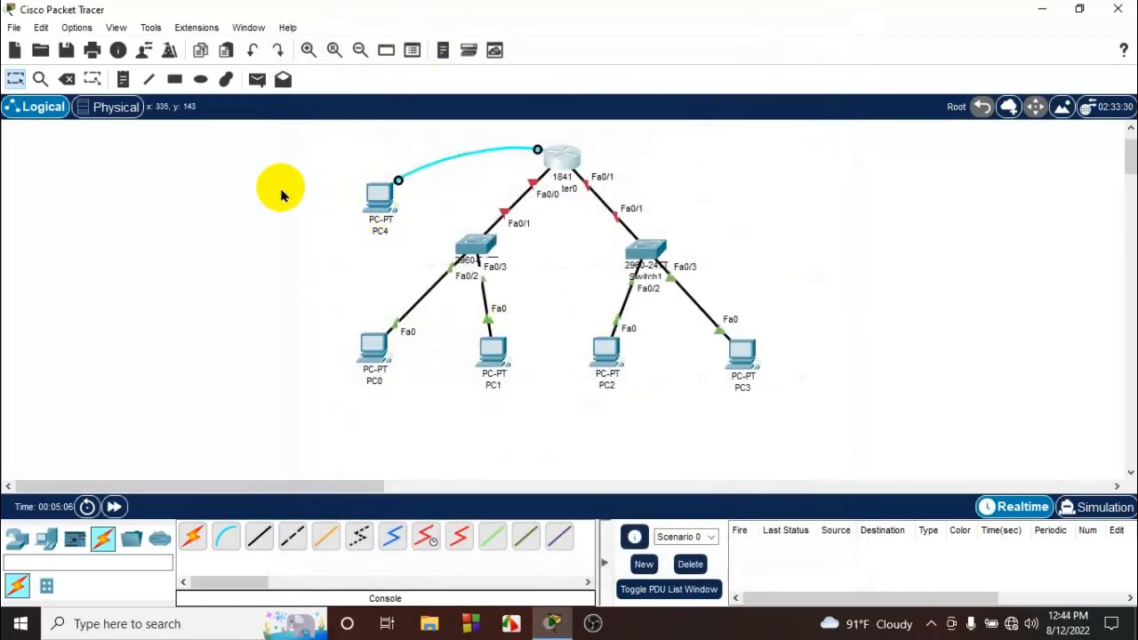
# Delete PC4 together with its console cable from the network
pyautogui.click(377, 195)
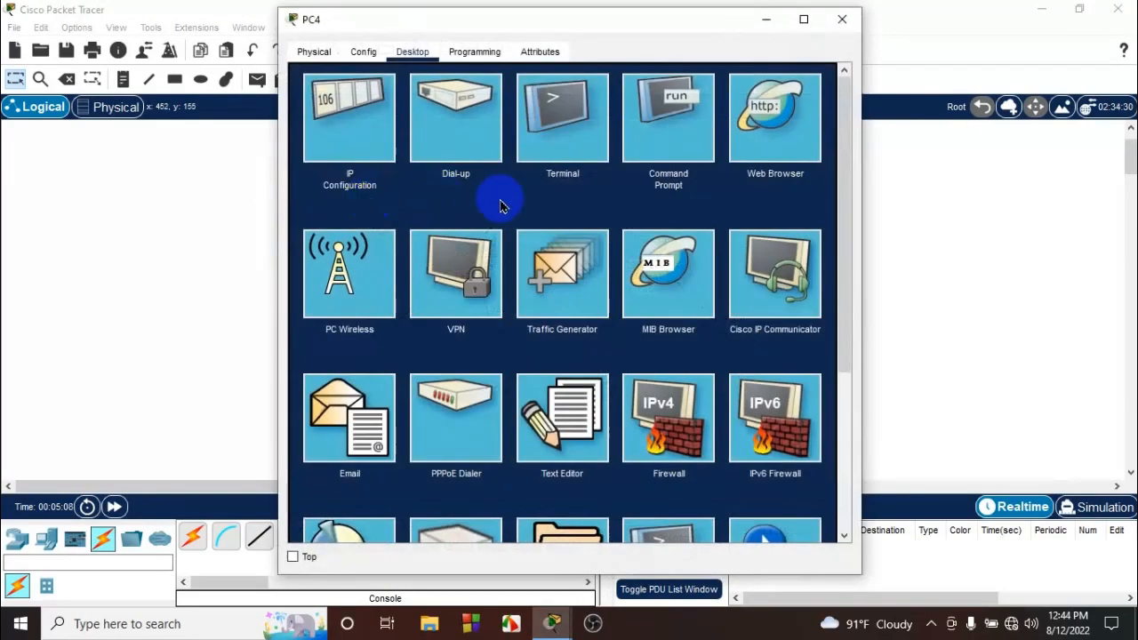
pyautogui.click(842, 19)
pyautogui.press('Delete')
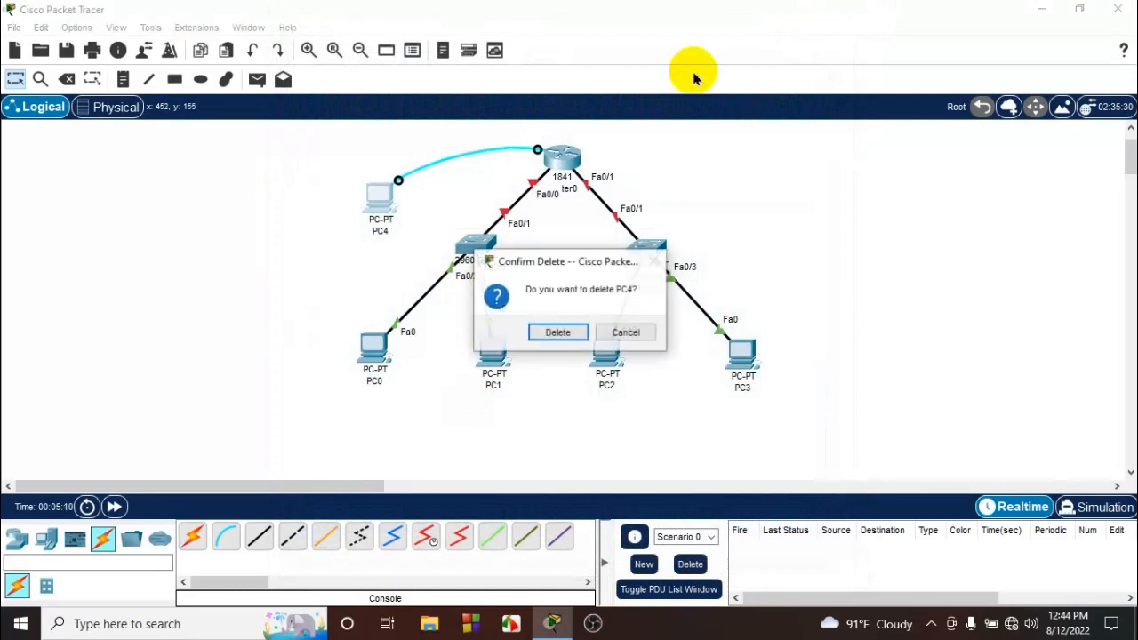
pyautogui.click(556, 333)
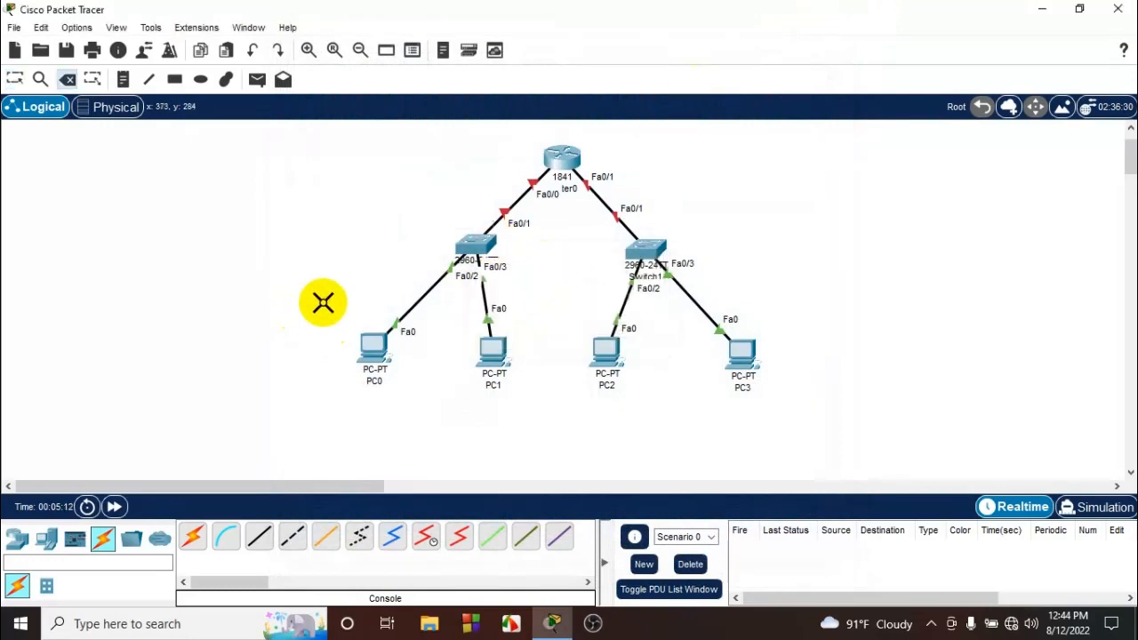
# Answer no to the initial configuration dialog in Router0's CLI and enter privileged EXEC mode with enable
pyautogui.click(560, 163)
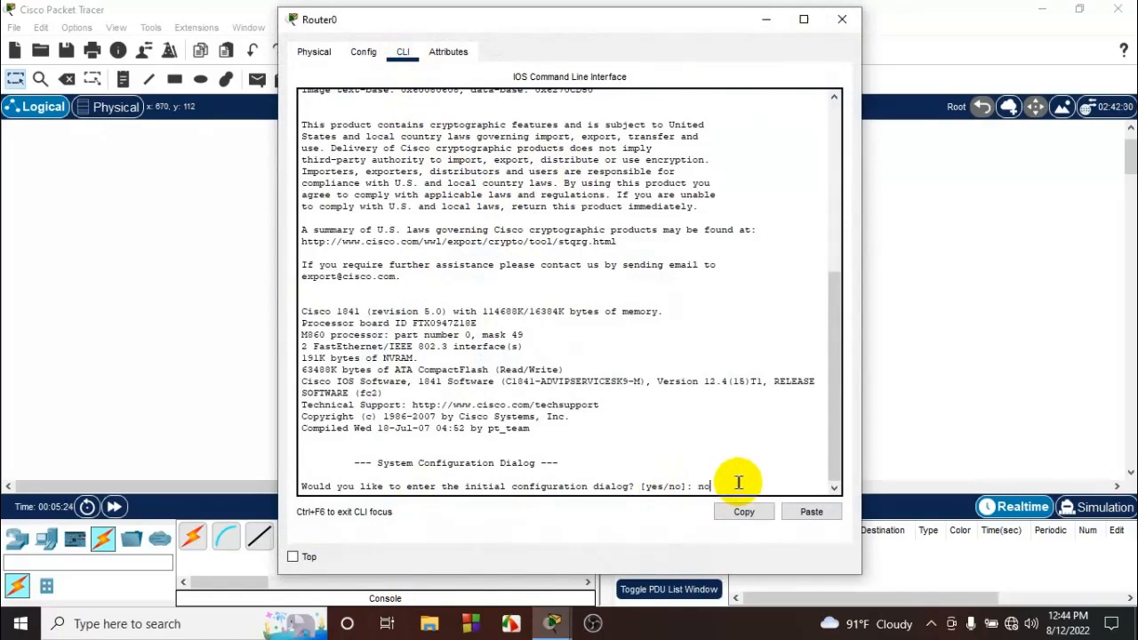
pyautogui.press('Return')
pyautogui.press('Return')
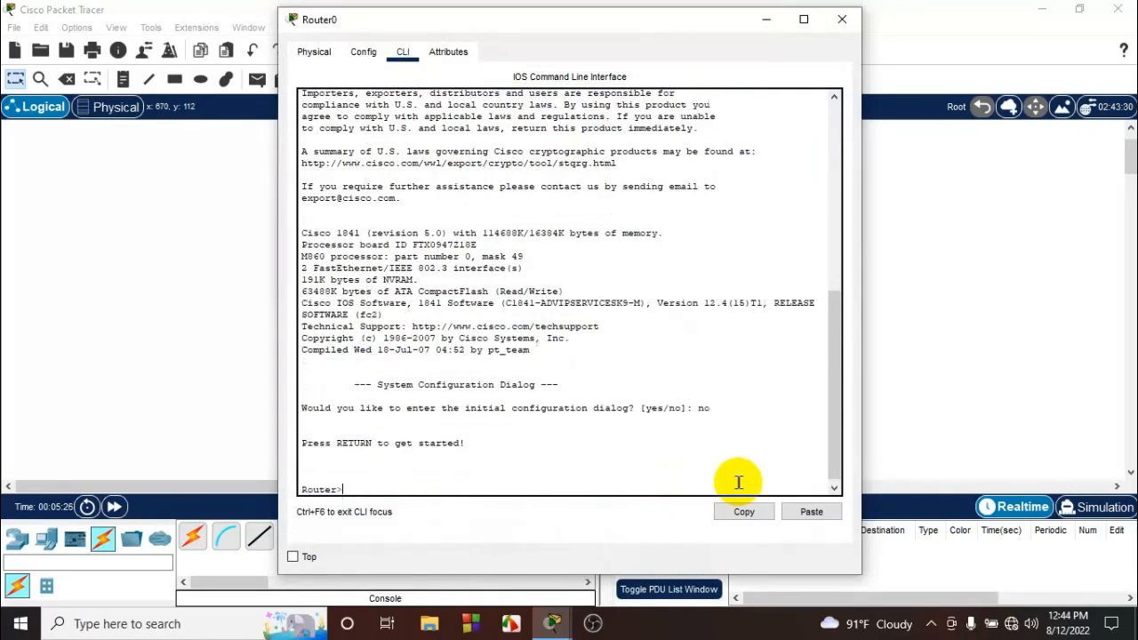
pyautogui.press('Return')
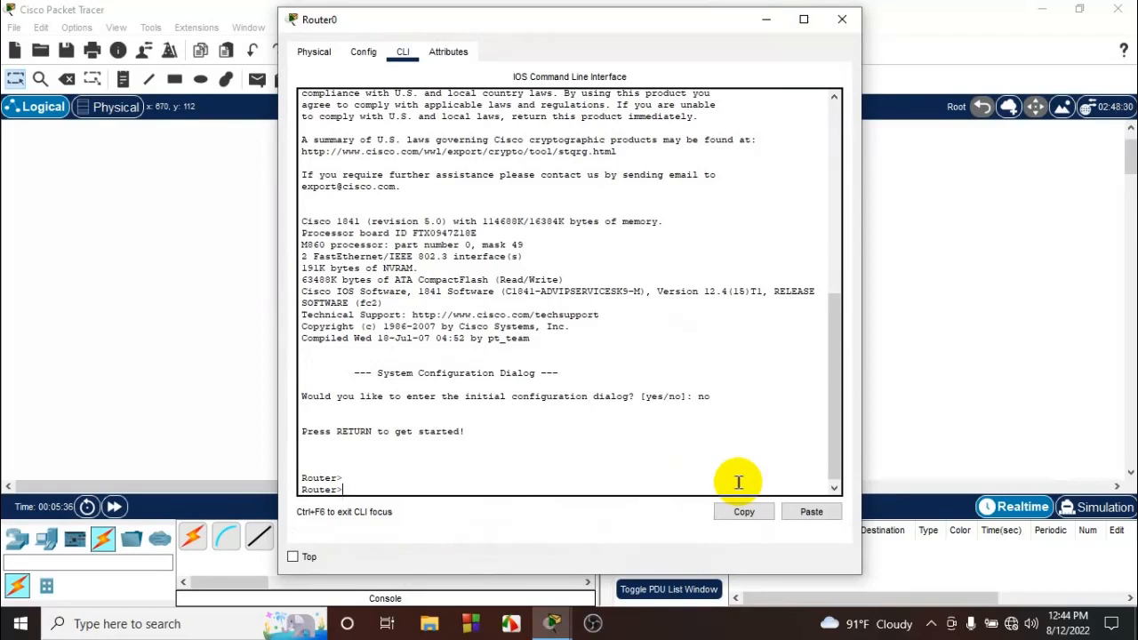
pyautogui.write('enable')
pyautogui.press('Return')
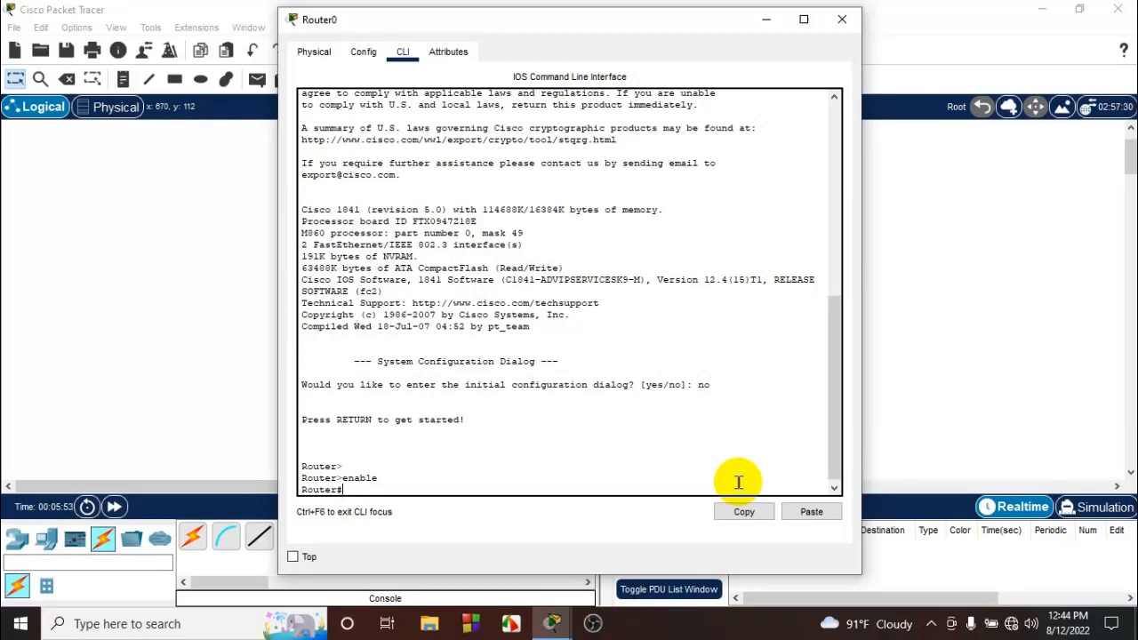
# Run show running-config on Router0 and page through the hostname, interface and line settings to the end of the output
pyautogui.write('show runn')
pyautogui.press('Tab')
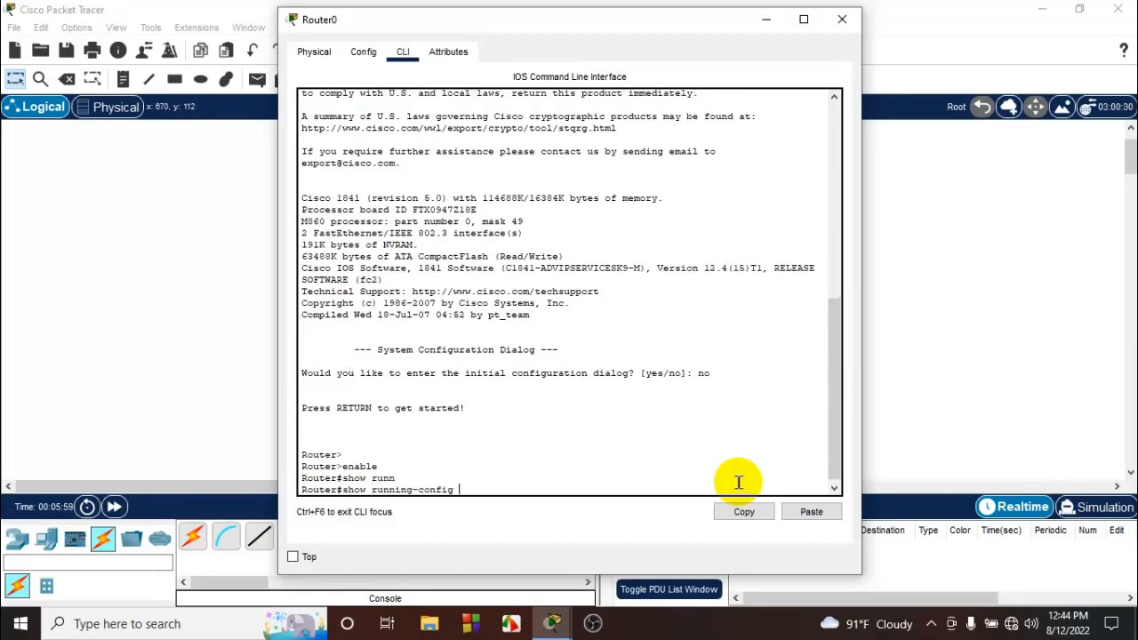
pyautogui.press('Return')
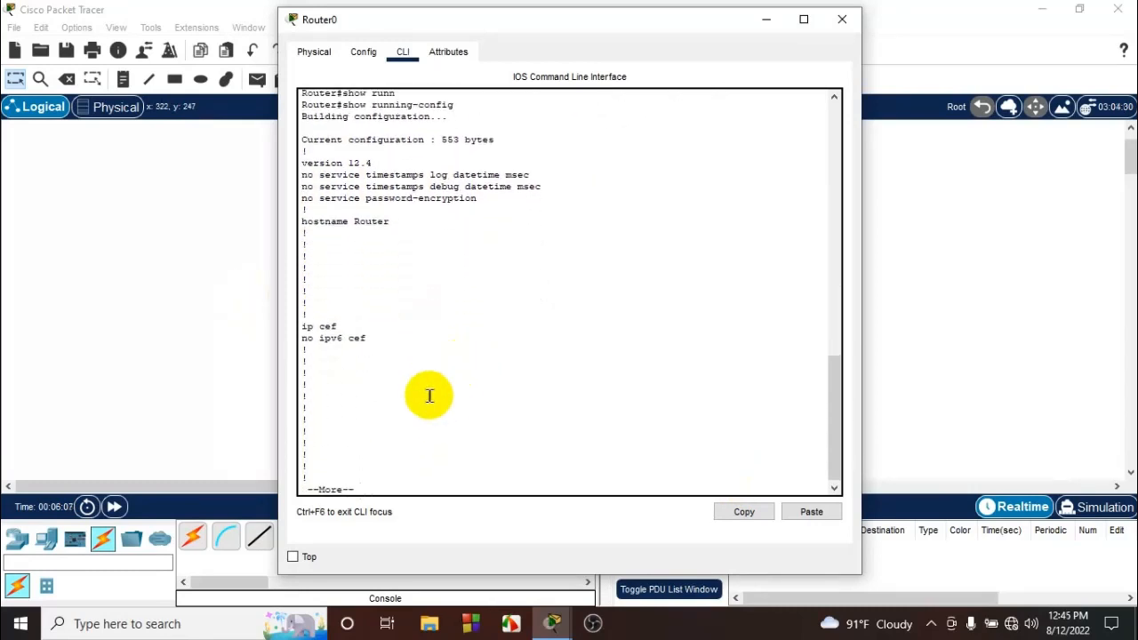
pyautogui.press('Return')
pyautogui.press('Return')
pyautogui.press('Return')
pyautogui.press('Return')
pyautogui.press('Return')
pyautogui.press('Return')
pyautogui.press('Return')
pyautogui.press('Return')
pyautogui.press('Return')
pyautogui.press('Return')
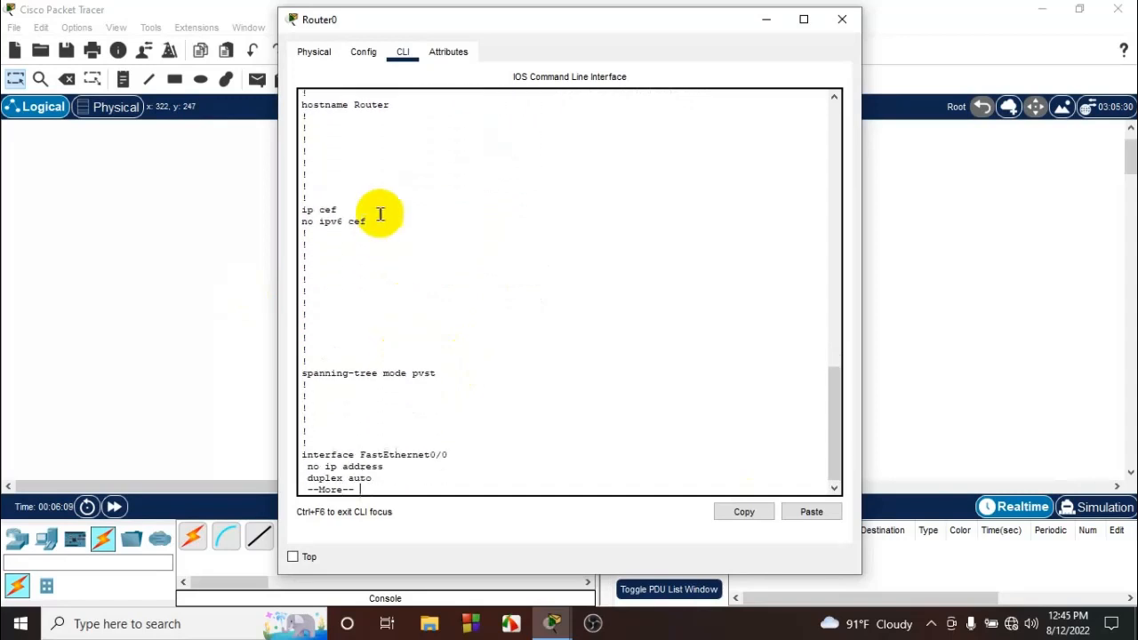
pyautogui.press('Return')
pyautogui.press('Return')
pyautogui.press('Return')
pyautogui.press('Return')
pyautogui.press('Return')
pyautogui.press('Return')
pyautogui.press('Return')
pyautogui.press('Return')
pyautogui.press('Return')
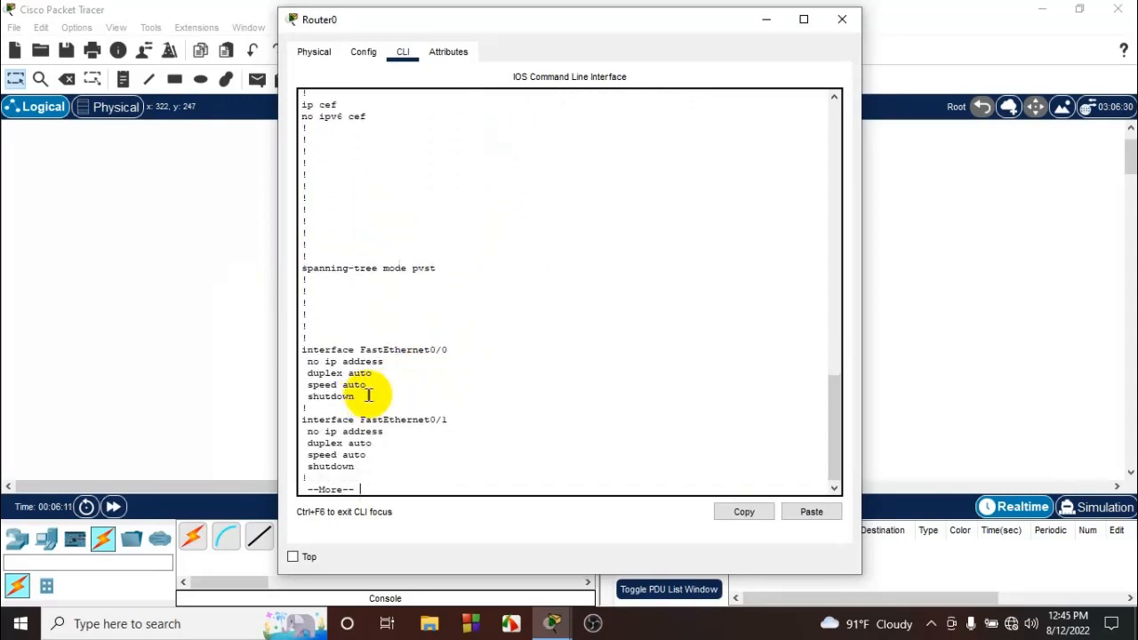
pyautogui.press('Return')
pyautogui.press('Return')
pyautogui.press('Return')
pyautogui.press('Return')
pyautogui.press('Return')
pyautogui.press('Return')
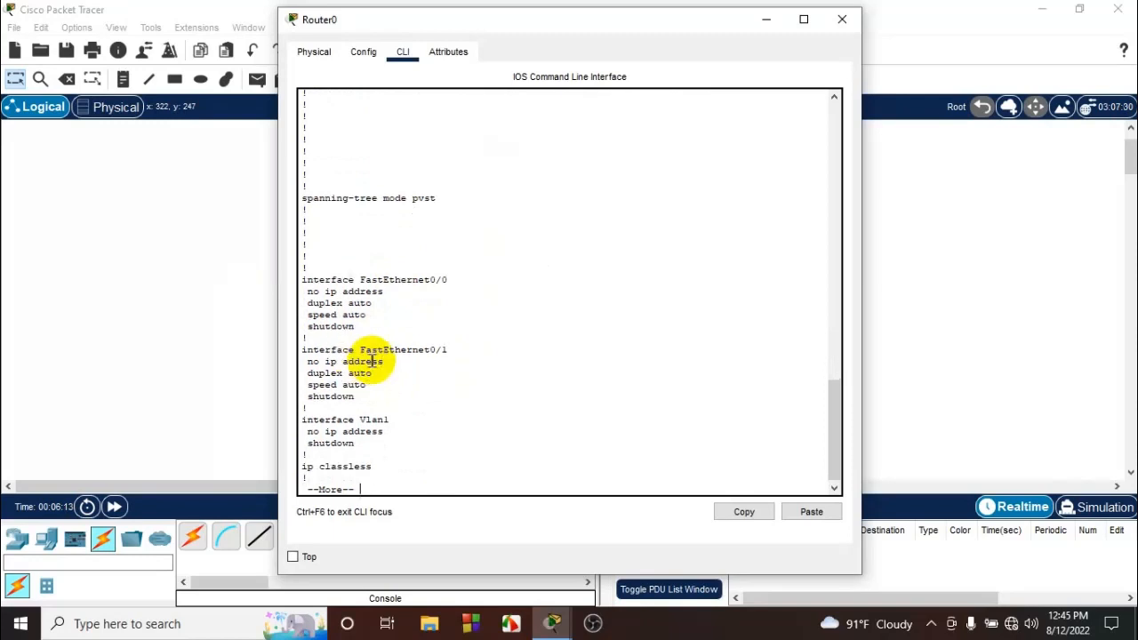
pyautogui.press('Return')
pyautogui.press('Return')
pyautogui.press('Return')
pyautogui.press('Return')
pyautogui.press('Return')
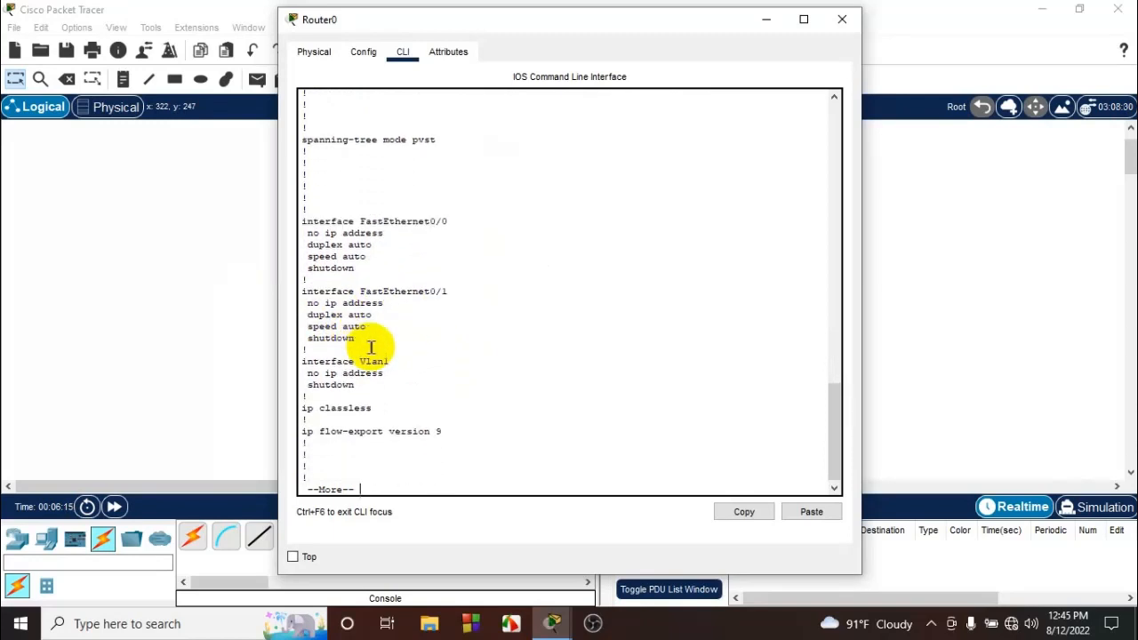
pyautogui.press('Return')
pyautogui.press('Return')
pyautogui.press('Return')
pyautogui.press('Return')
pyautogui.press('Return')
pyautogui.press('Return')
pyautogui.press('Return')
pyautogui.press('Return')
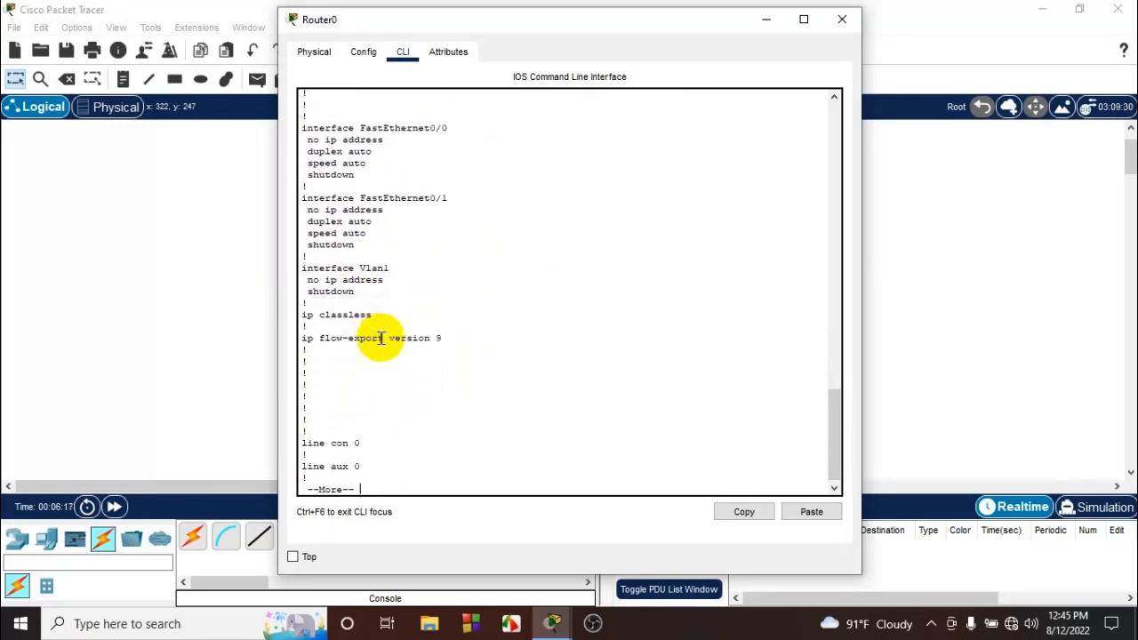
pyautogui.press('Return')
pyautogui.press('Return')
pyautogui.press('Return')
pyautogui.press('Return')
pyautogui.press('Return')
pyautogui.press('Return')
pyautogui.press('Return')
pyautogui.press('Return')
pyautogui.press('Return')
pyautogui.press('Return')
pyautogui.press('Return')
pyautogui.press('Return')
pyautogui.press('Return')
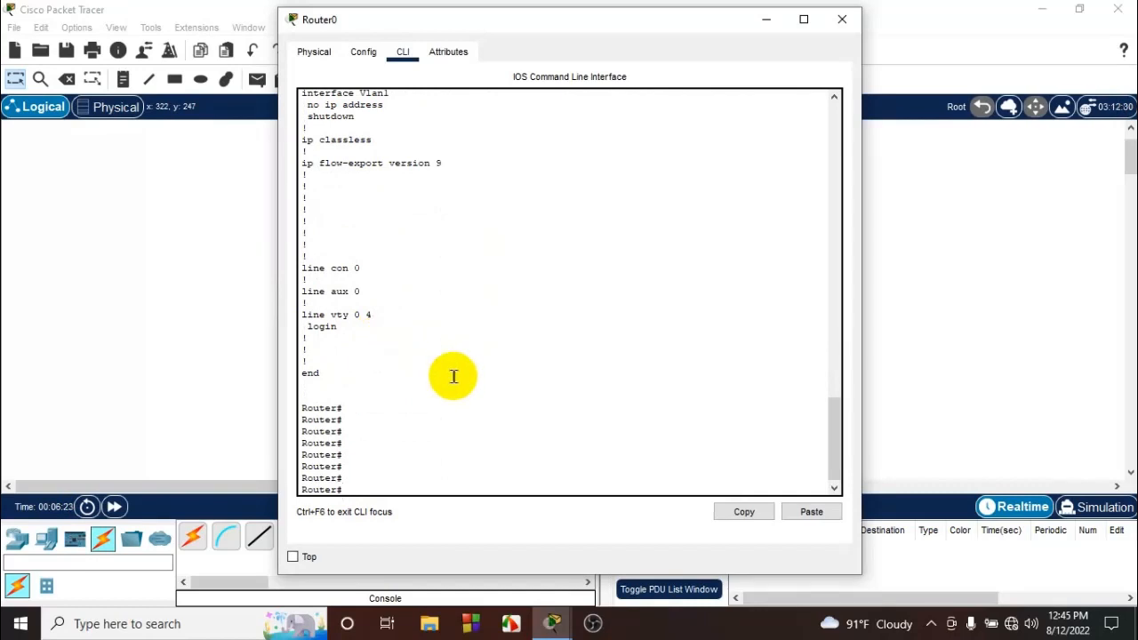
# Enter Router0's global configuration mode with configure terminal
pyautogui.write('confi')
pyautogui.press('Tab')
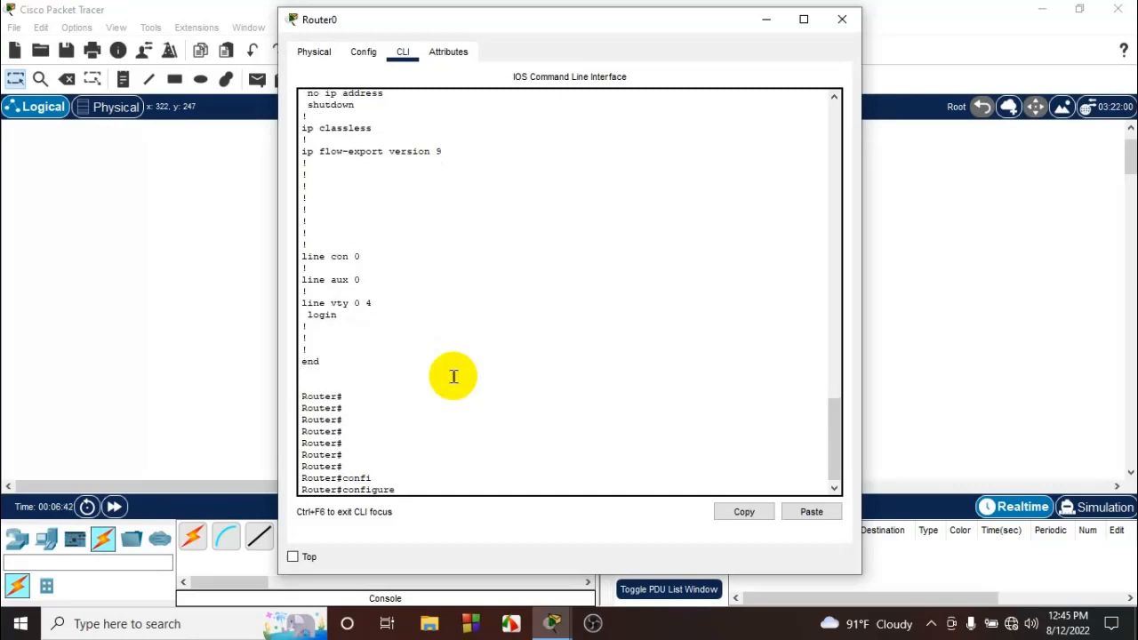
pyautogui.write('t')
pyautogui.press('Tab')
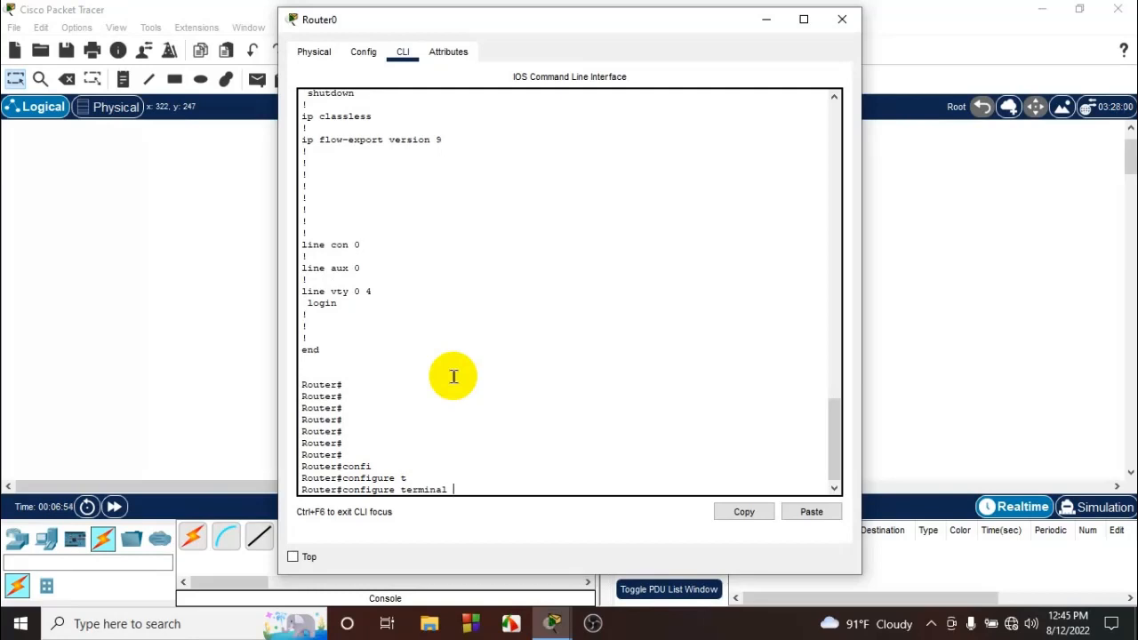
pyautogui.press('Return')
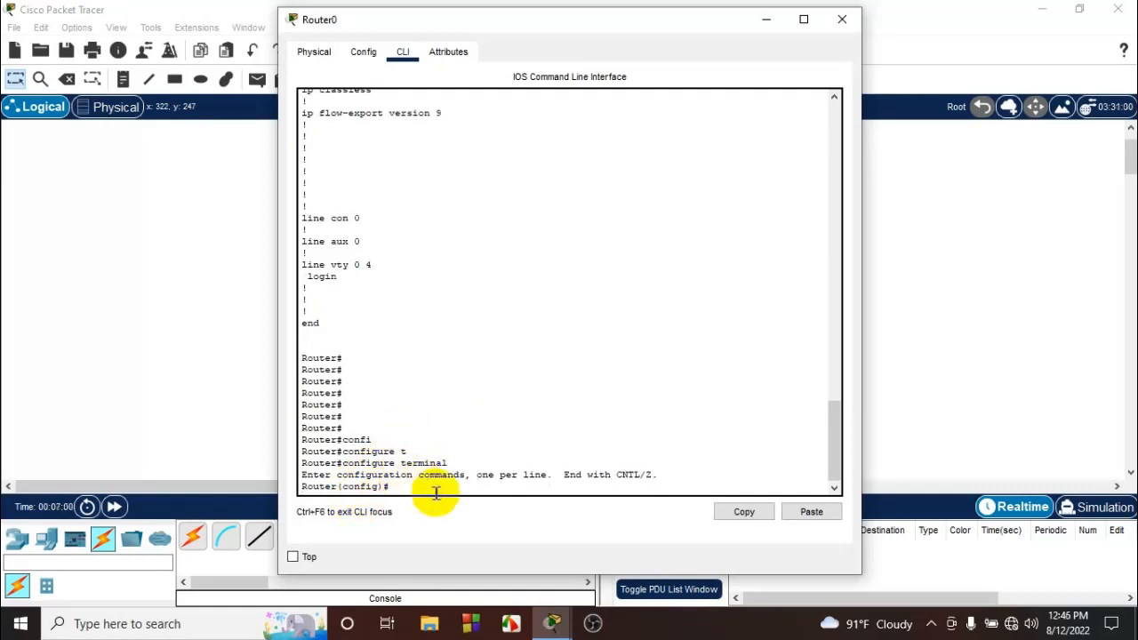
# Set the router's hostname to R1
pyautogui.write('host')
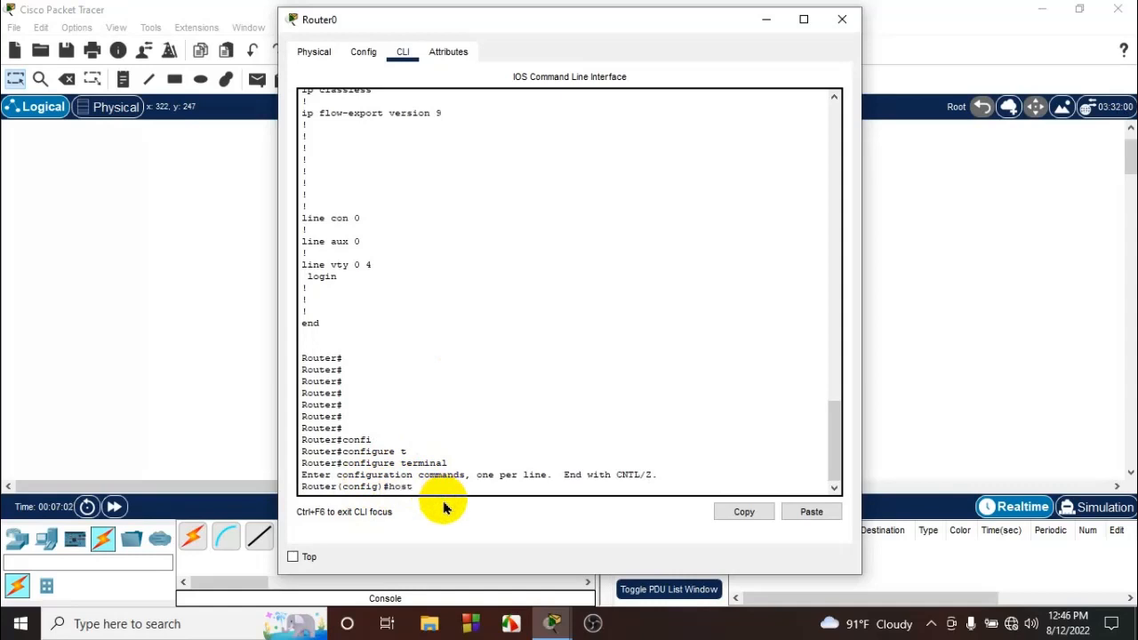
pyautogui.write('name R1')
pyautogui.press('Return')
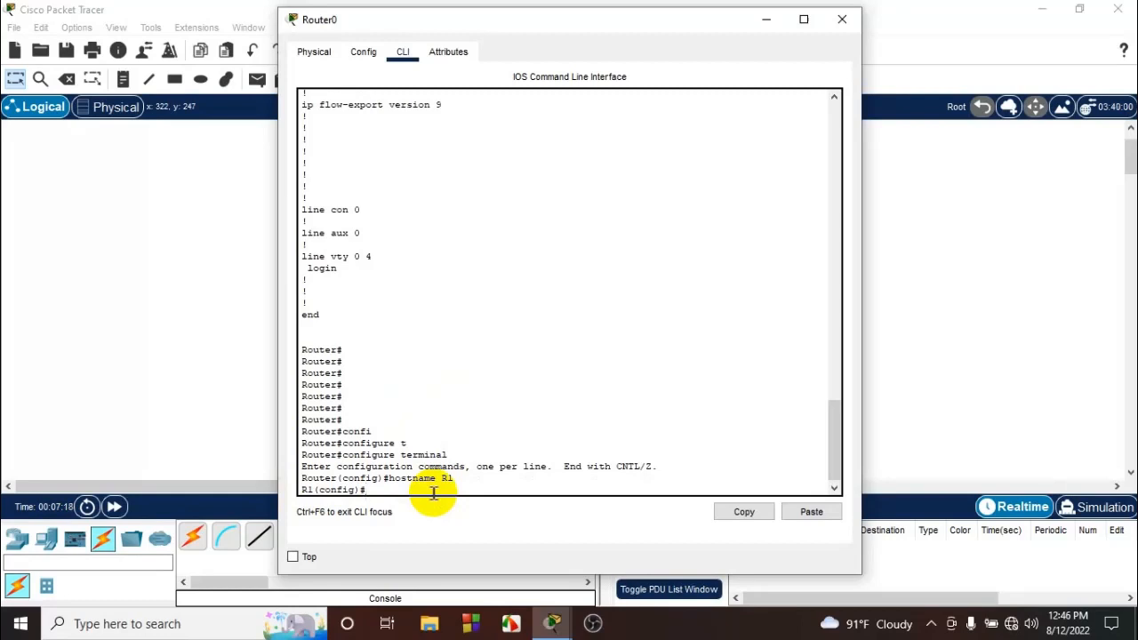
# Set the enable password on R1 with the enable password command
pyautogui.scroll(-1, 391, 427)
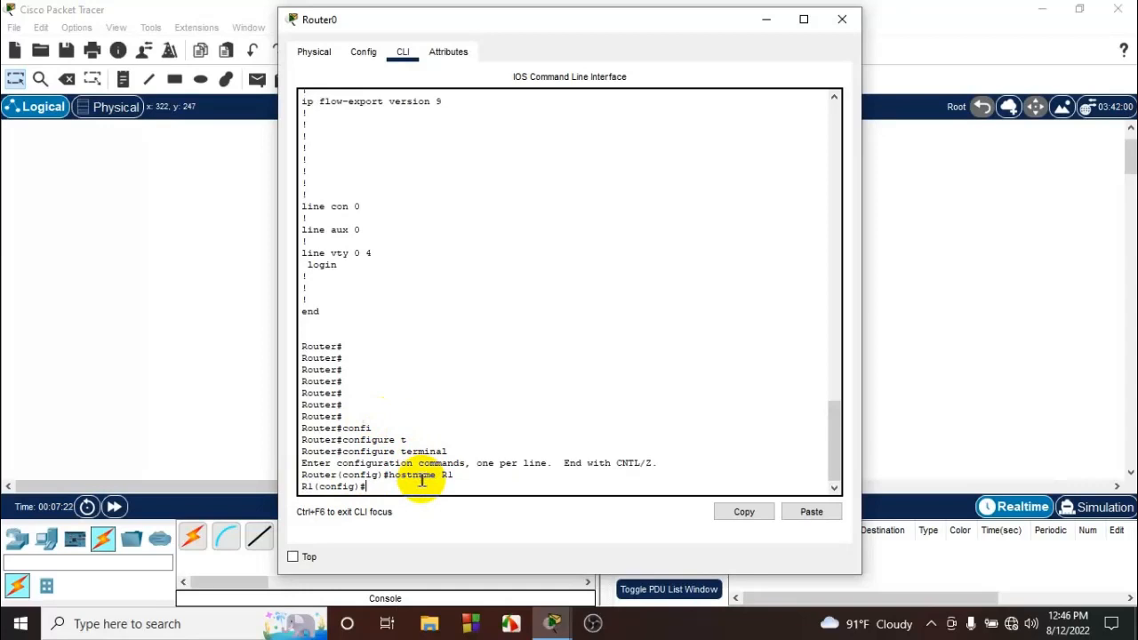
pyautogui.write('enable pass')
pyautogui.press('Tab')
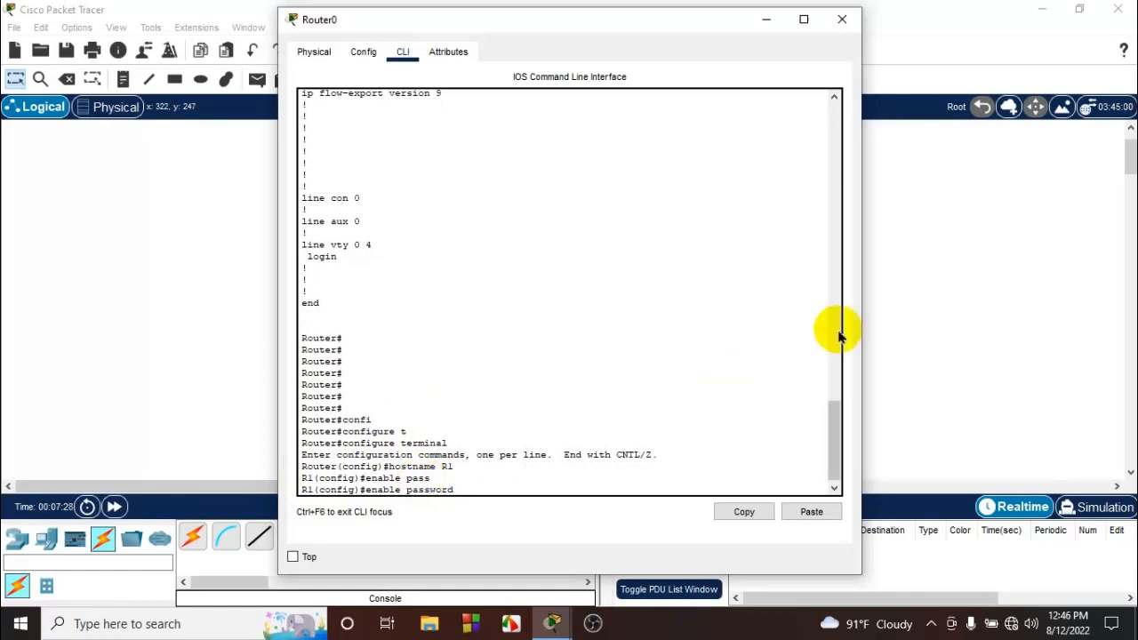
pyautogui.write('sumon')
pyautogui.press('Return')
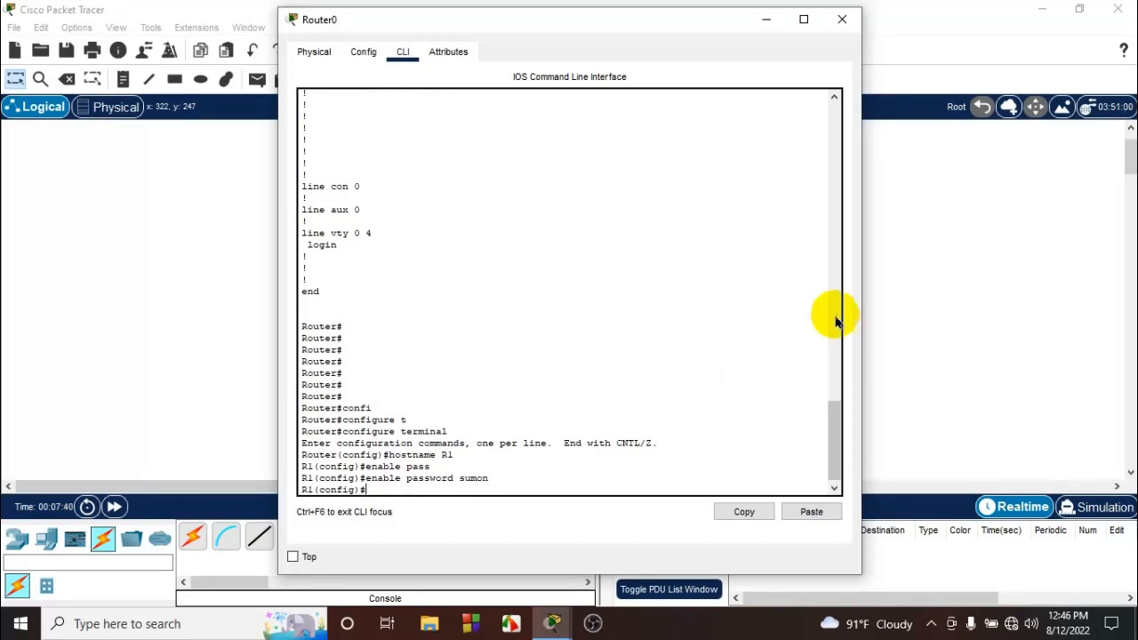
pyautogui.scroll(-1, 549, 420)
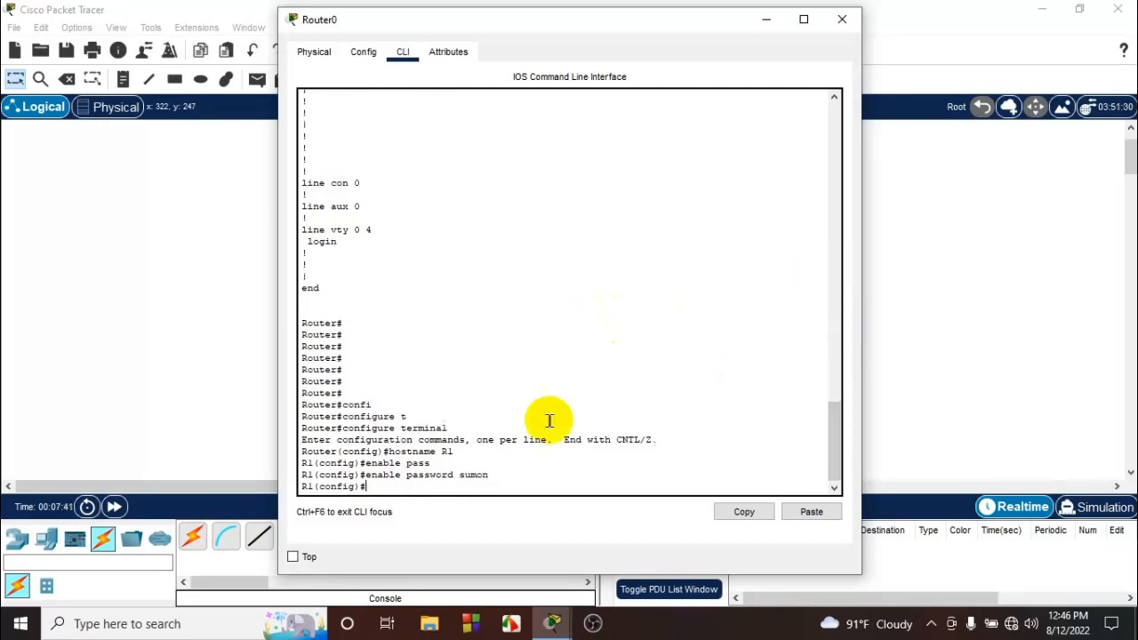
pyautogui.moveTo(464, 475); pyautogui.dragTo(485, 473)
pyautogui.click(476, 475)
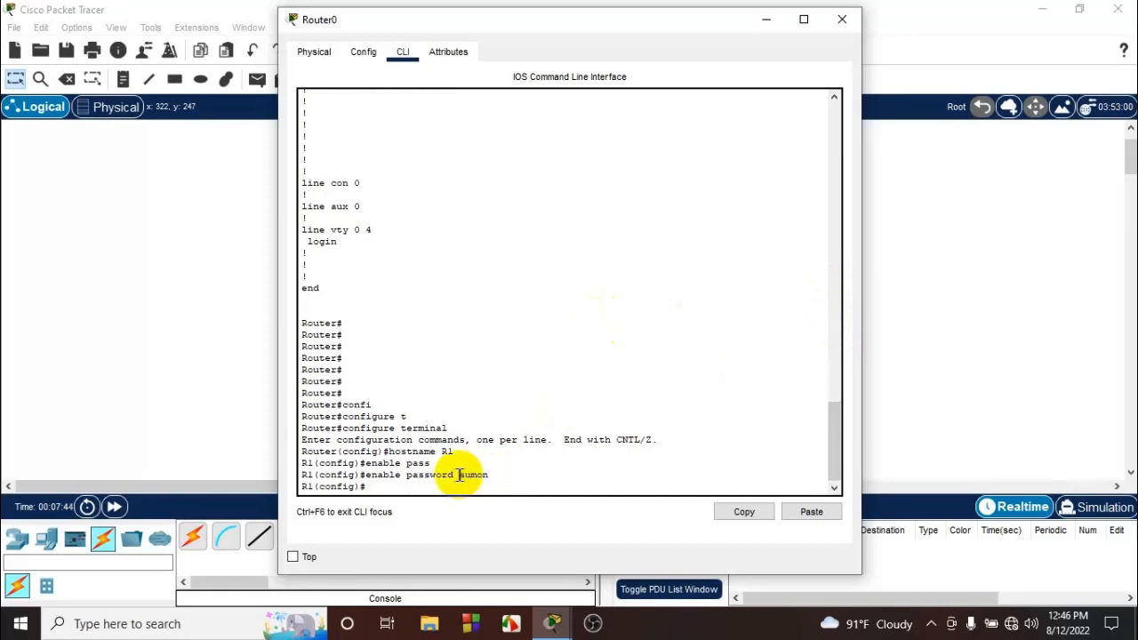
pyautogui.doubleClick(477, 473)
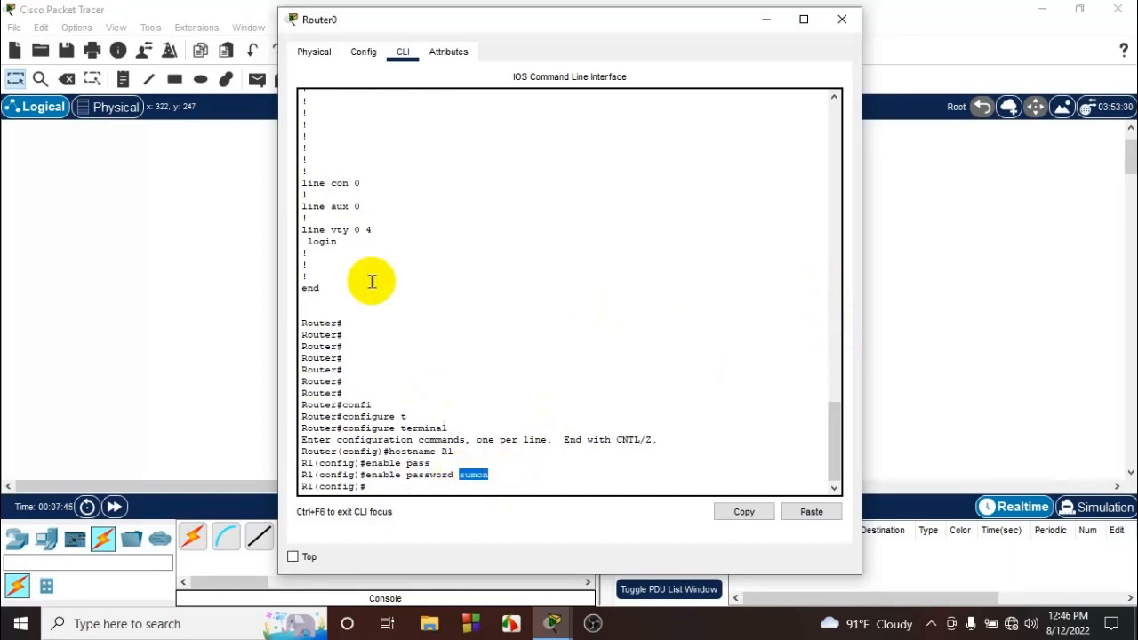
pyautogui.click(502, 474)
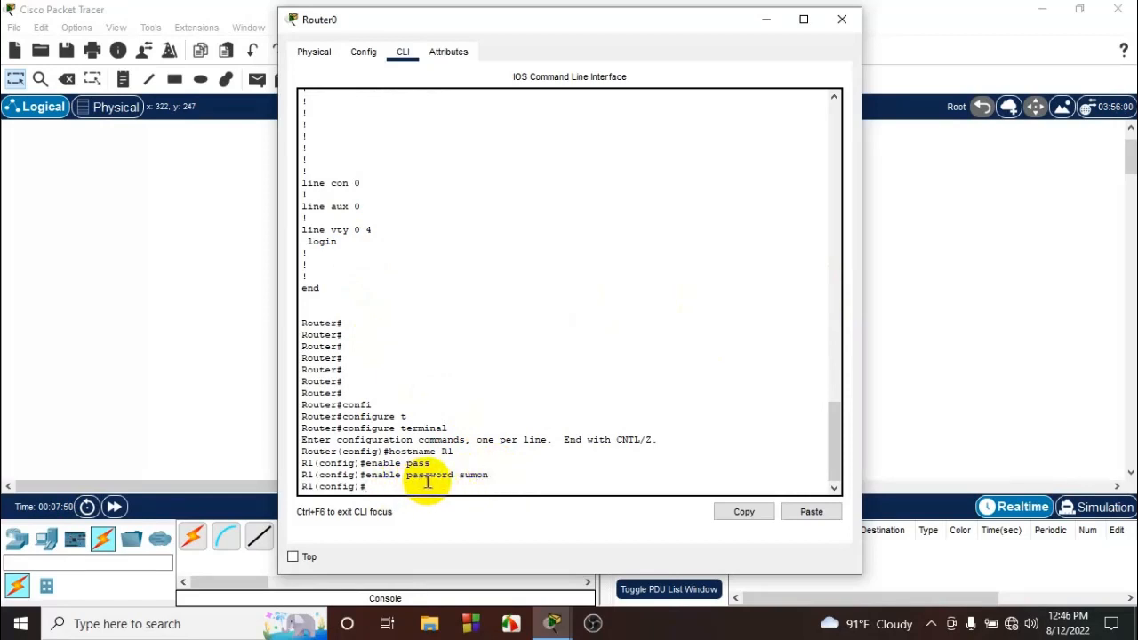
# Set the encrypted privileged-mode password on R1 with the enable secret command
pyautogui.write('en')
pyautogui.press('Tab')
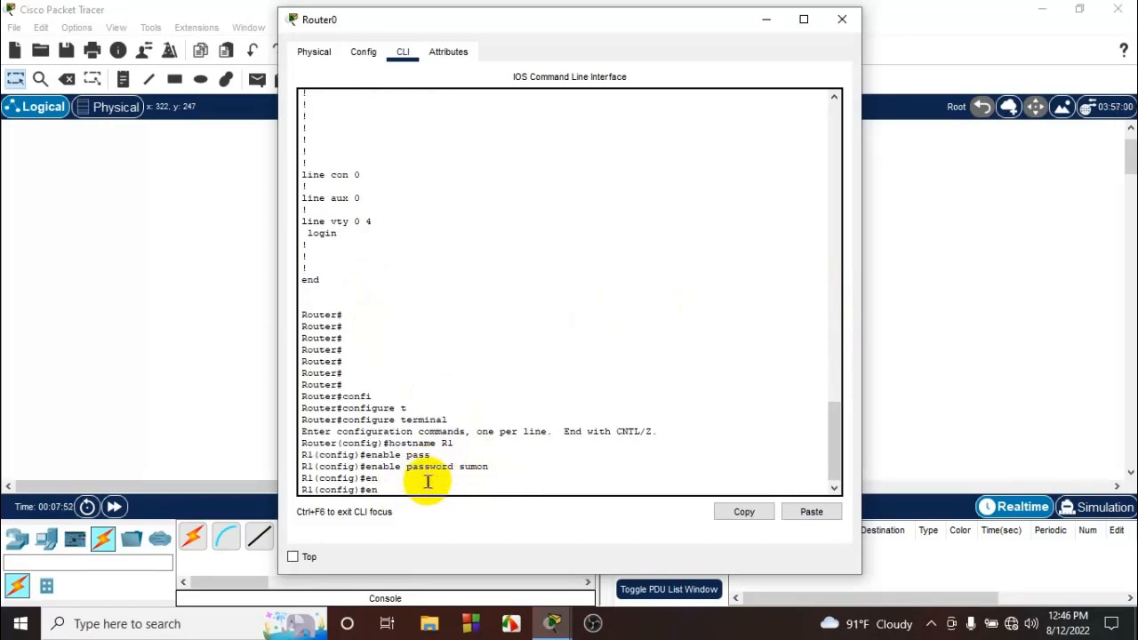
pyautogui.write('ab')
pyautogui.press('Tab')
pyautogui.write('sec')
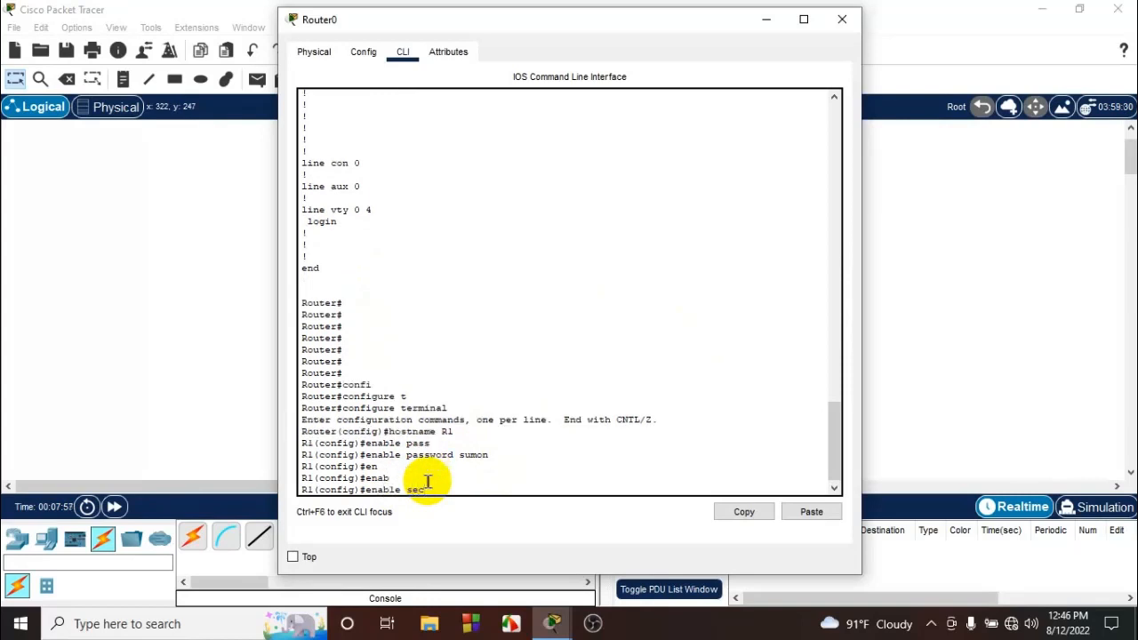
pyautogui.press('Tab')
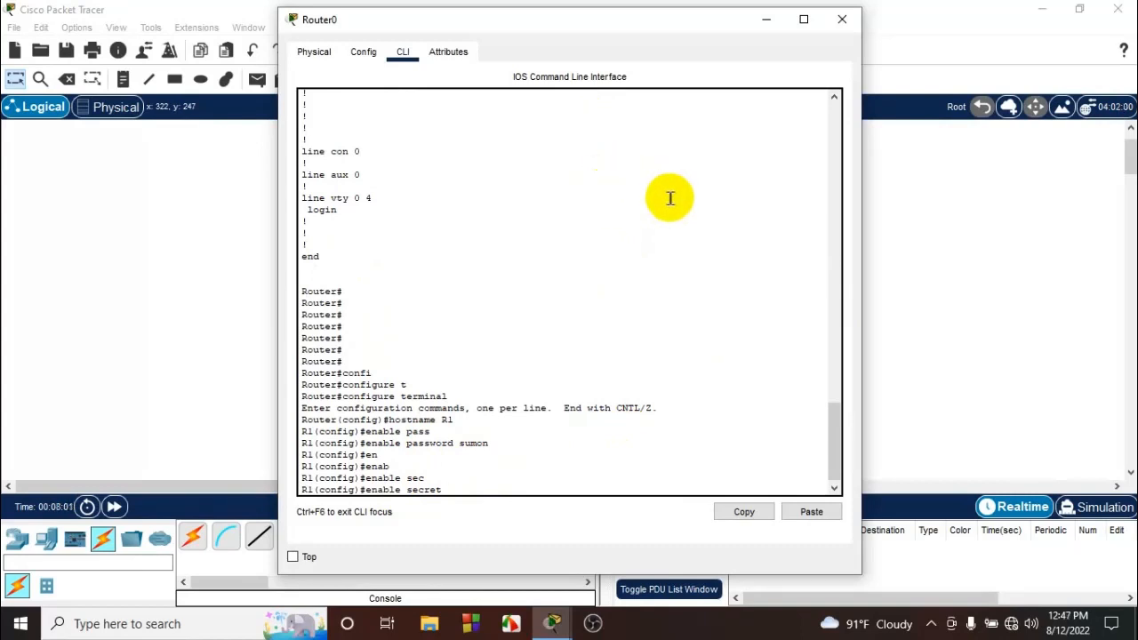
pyautogui.write('raba')
pyautogui.press('BackSpace')
pyautogui.write('na')
pyautogui.press('Return')
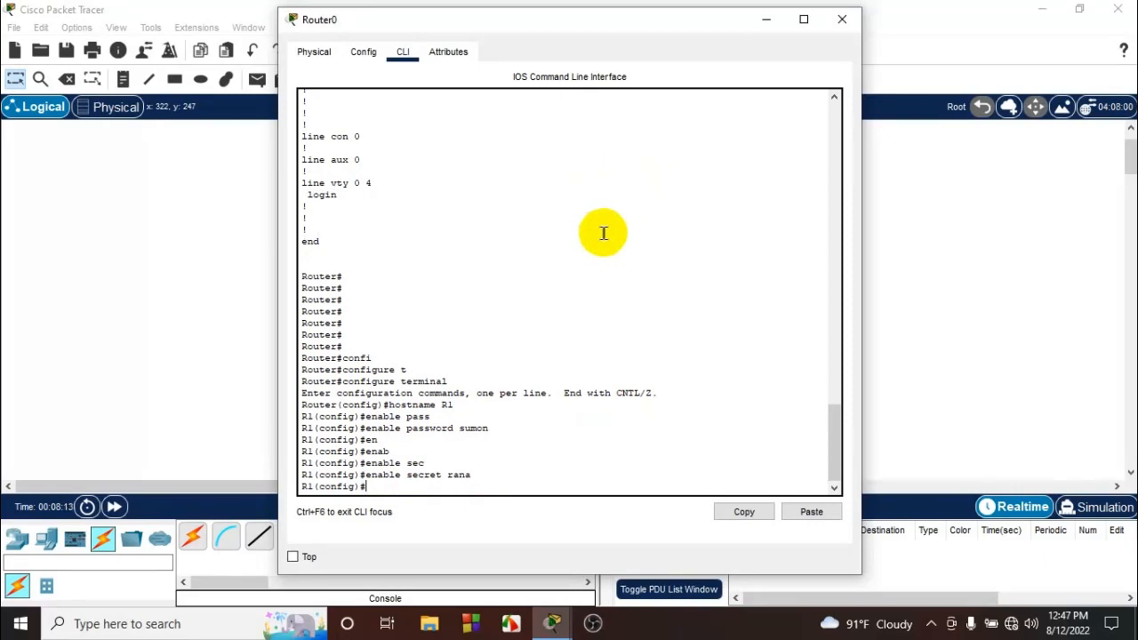
# Uncover the topology to examine the router's two LAN branches, and place Router0's reopened CLI window beside the Fa0/0 branch
pyautogui.click(666, 24)
pyautogui.moveTo(667, 25); pyautogui.dragTo(991, 75)
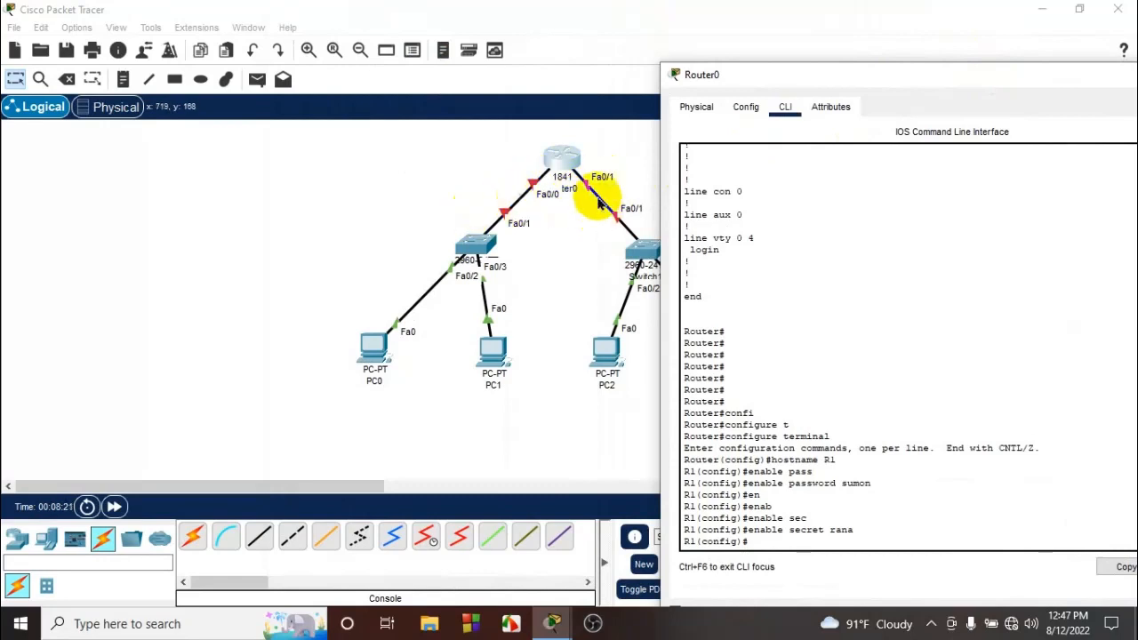
pyautogui.moveTo(313, 185); pyautogui.dragTo(533, 446)
pyautogui.moveTo(791, 181); pyautogui.dragTo(569, 432)
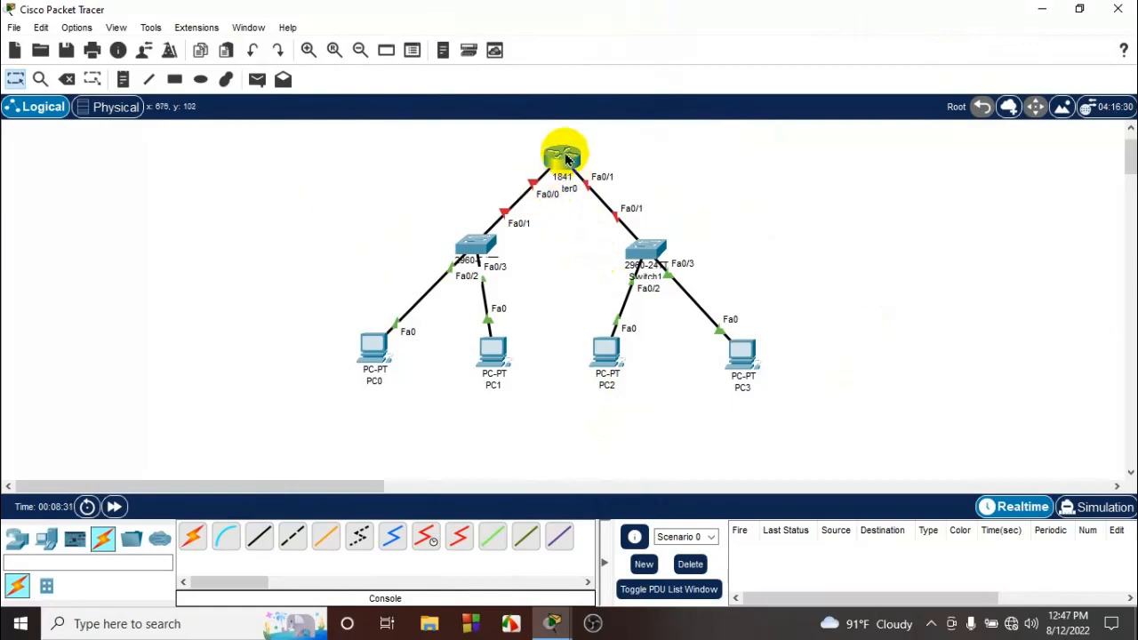
pyautogui.click(560, 160)
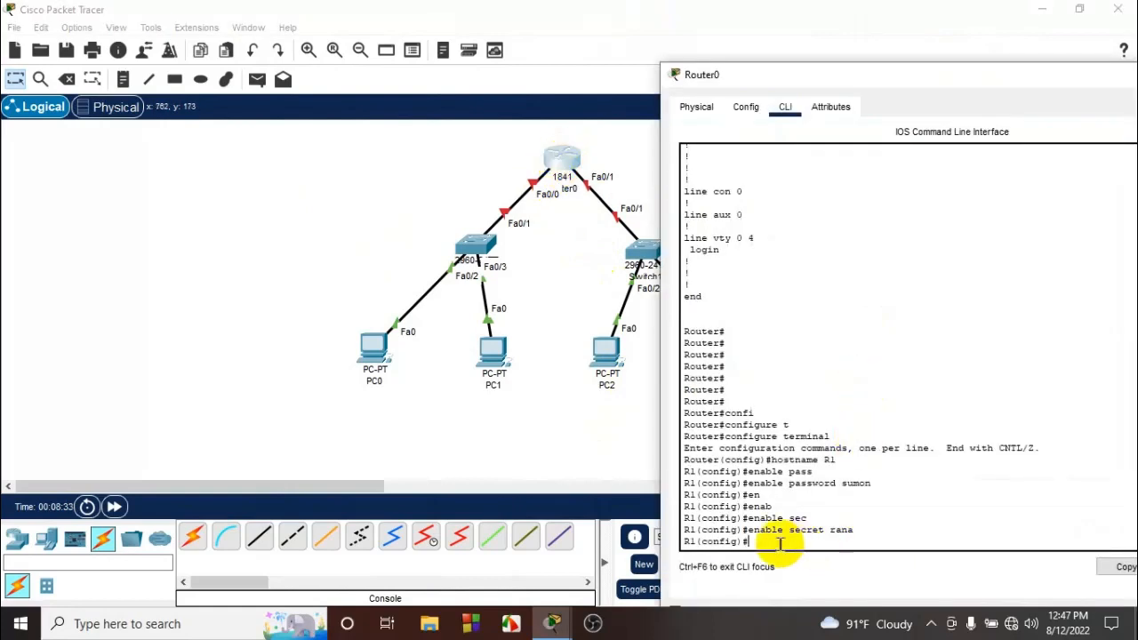
pyautogui.moveTo(960, 83); pyautogui.dragTo(912, 20)
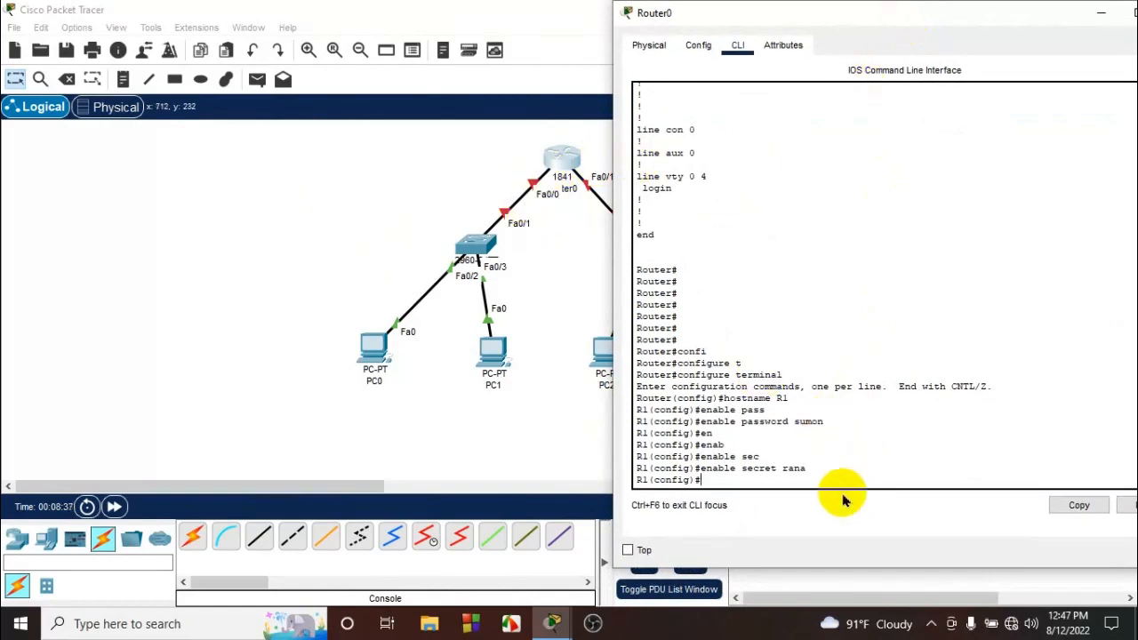
# Enter interface configuration mode for fastEthernet 0/0 on R1
pyautogui.write('inte')
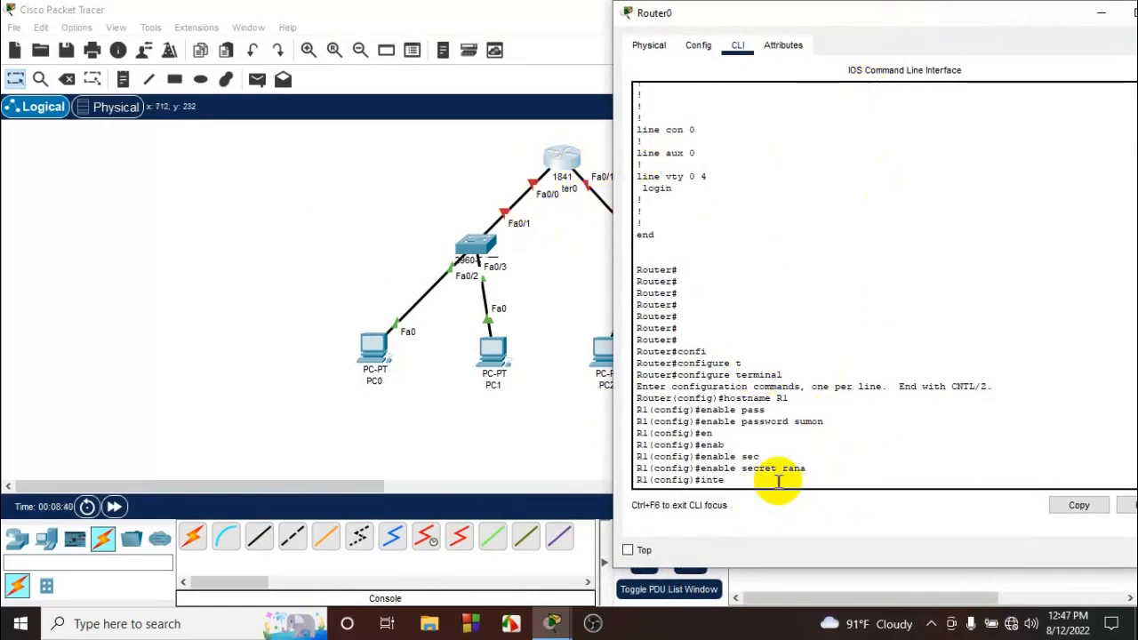
pyautogui.press('Tab')
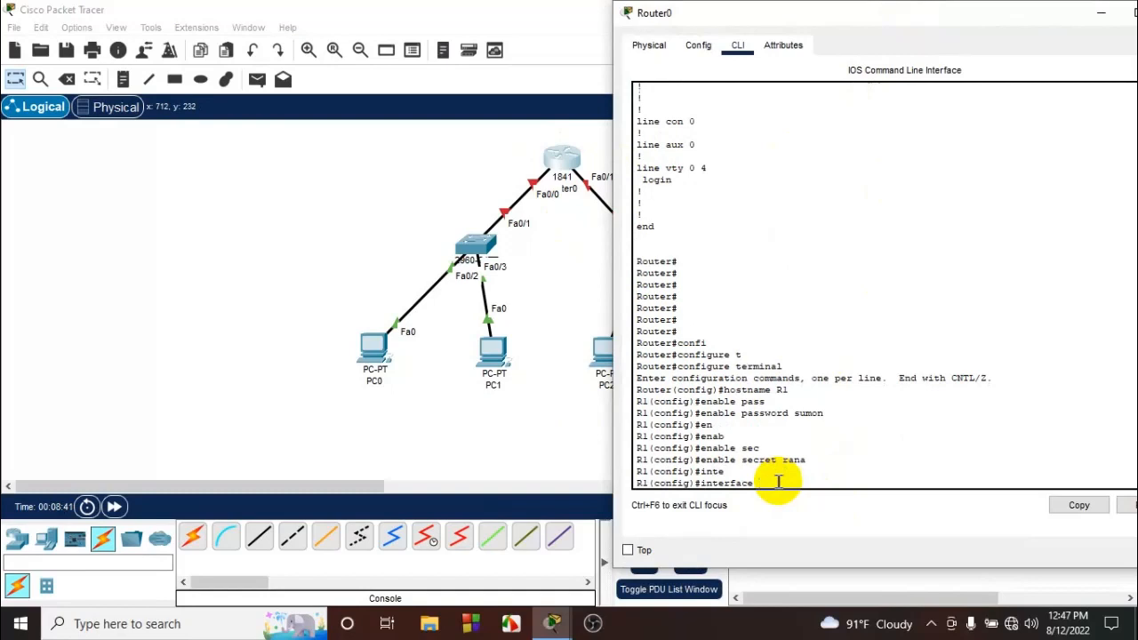
pyautogui.write('fa')
pyautogui.press('Tab')
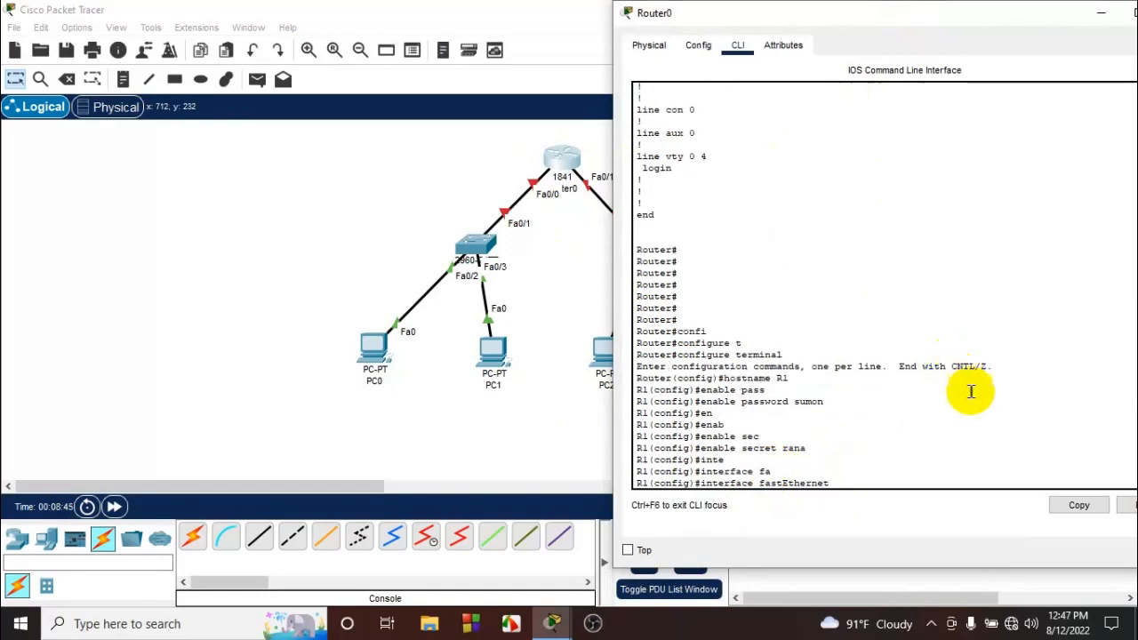
pyautogui.write('0/0')
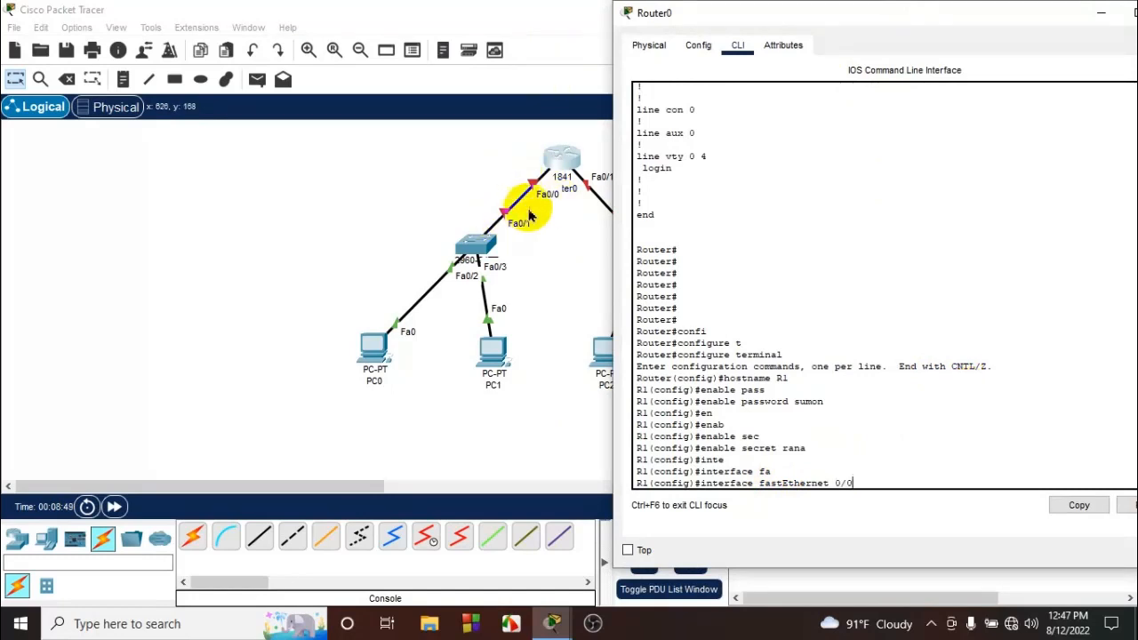
pyautogui.press('Return')
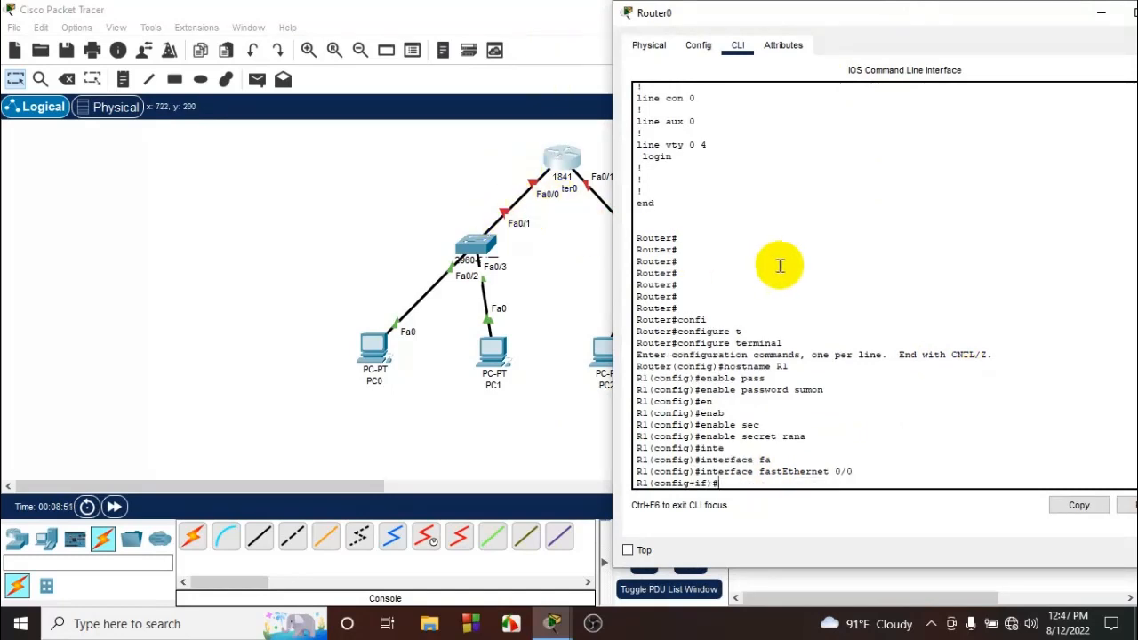
# Assign IP address 192.168.10.1 with mask 255.255.255.0 to fastEthernet 0/0 and enable the interface with no shutdown
pyautogui.write('ip add')
pyautogui.press('Tab')
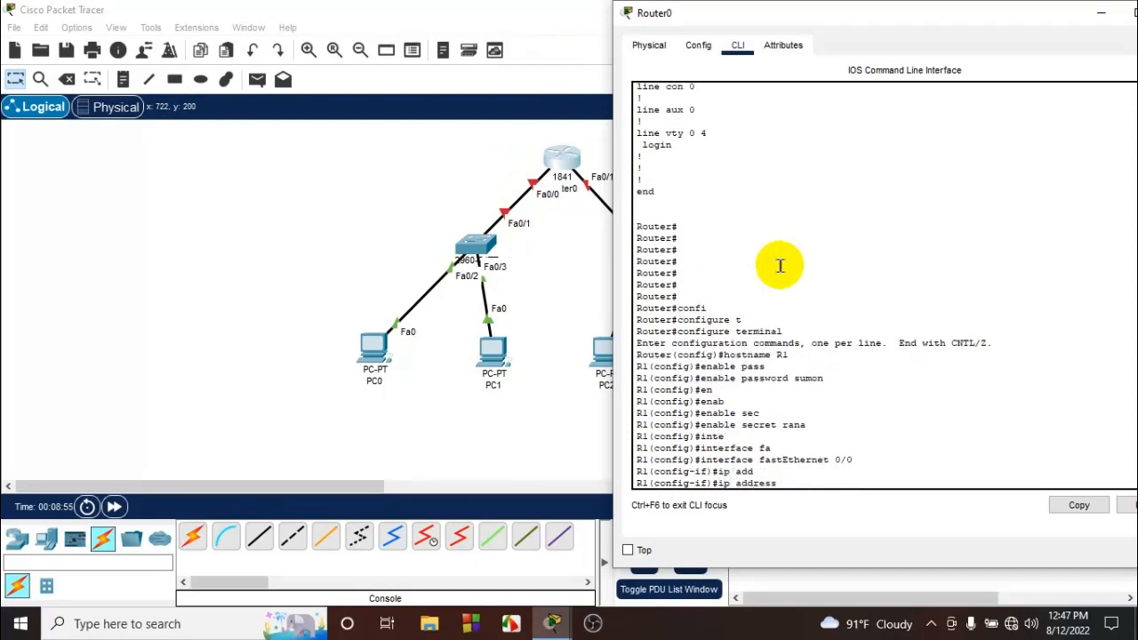
pyautogui.write('2.168.10.1')
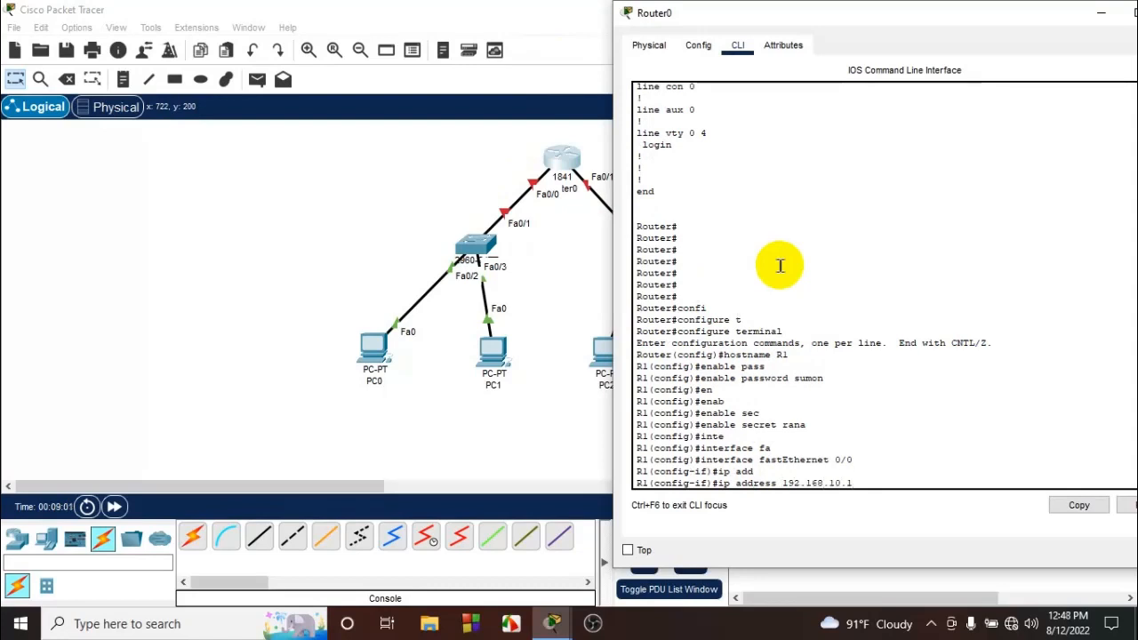
pyautogui.scroll(-1, 857, 321)
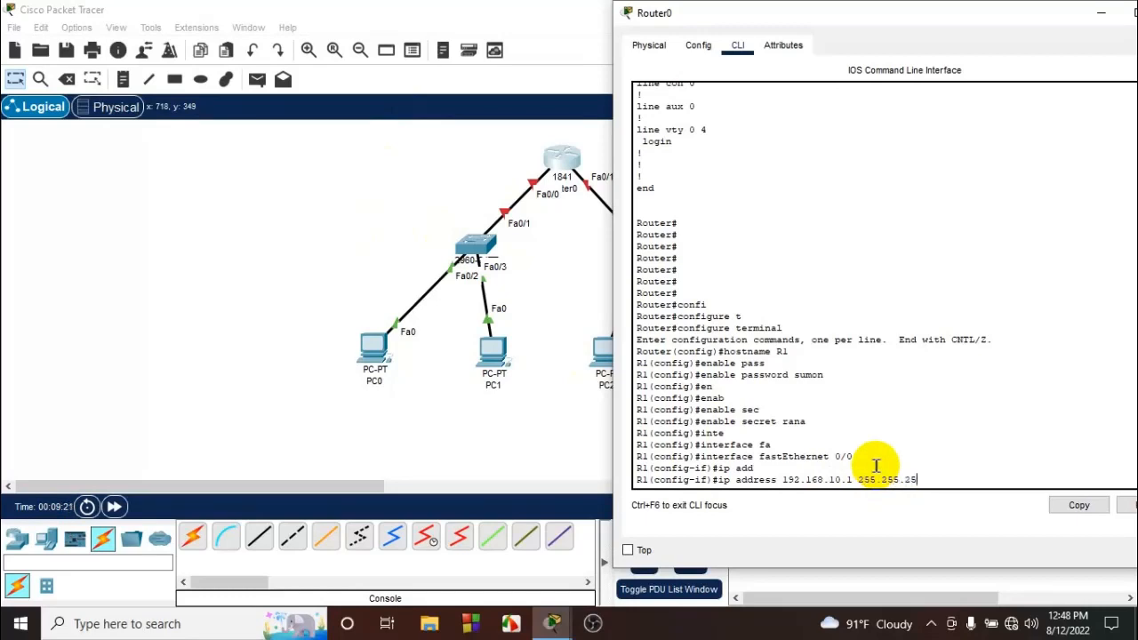
pyautogui.press('Return')
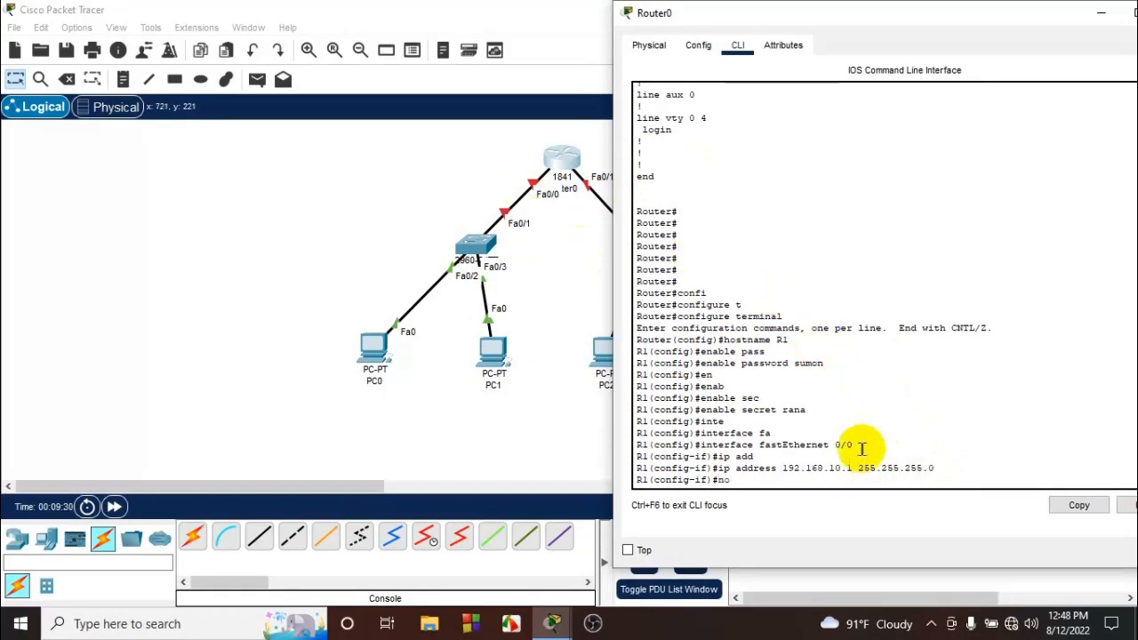
pyautogui.press('Tab')
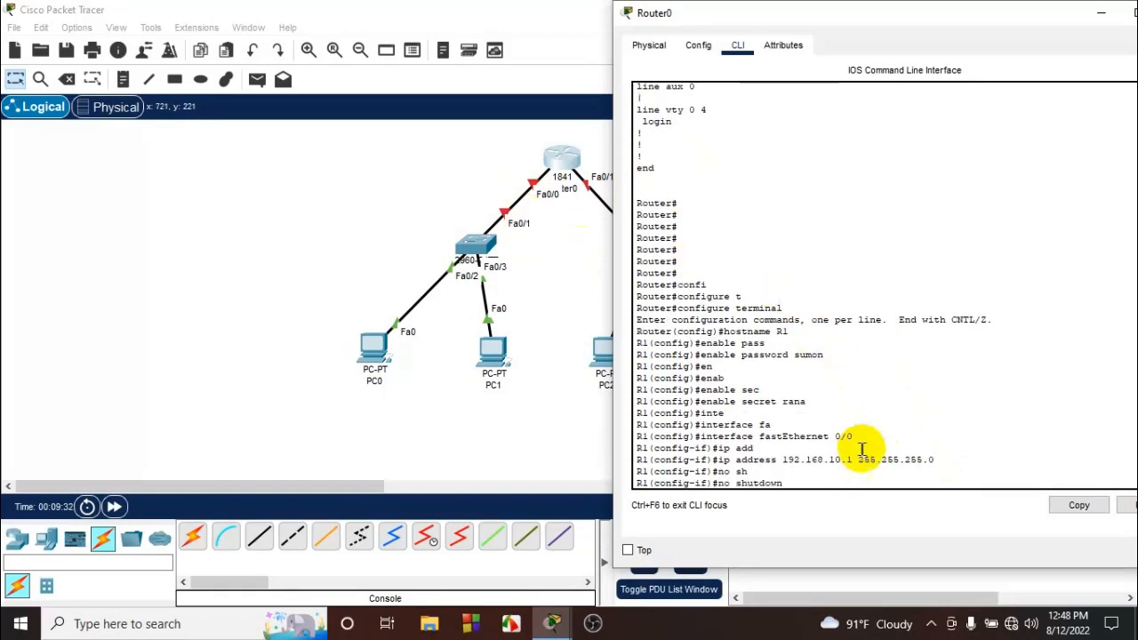
pyautogui.press('Return')
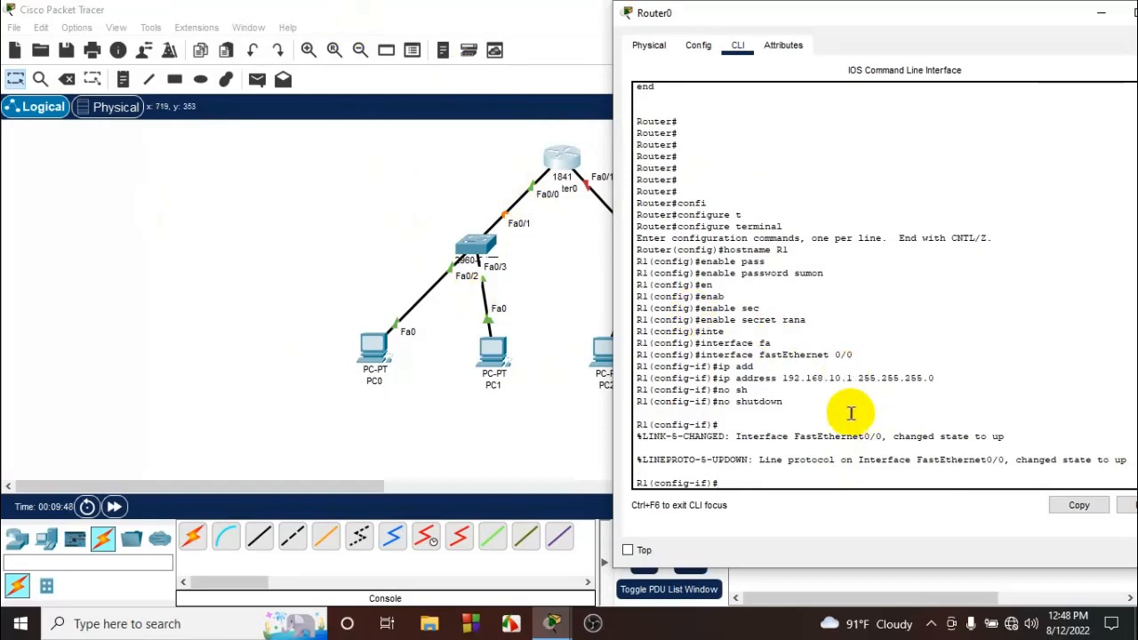
# Set the description of fastEthernet 0/0 to LAN-1 and exit to global configuration mode
pyautogui.write('desc')
pyautogui.press('Tab')
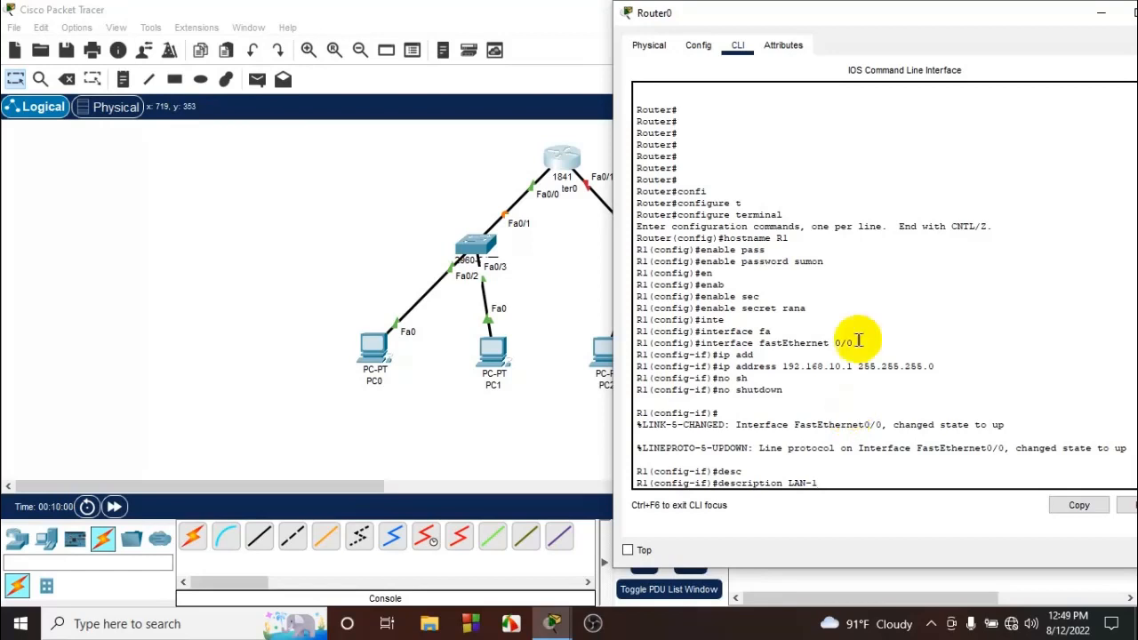
pyautogui.press('Return')
pyautogui.press('Return')
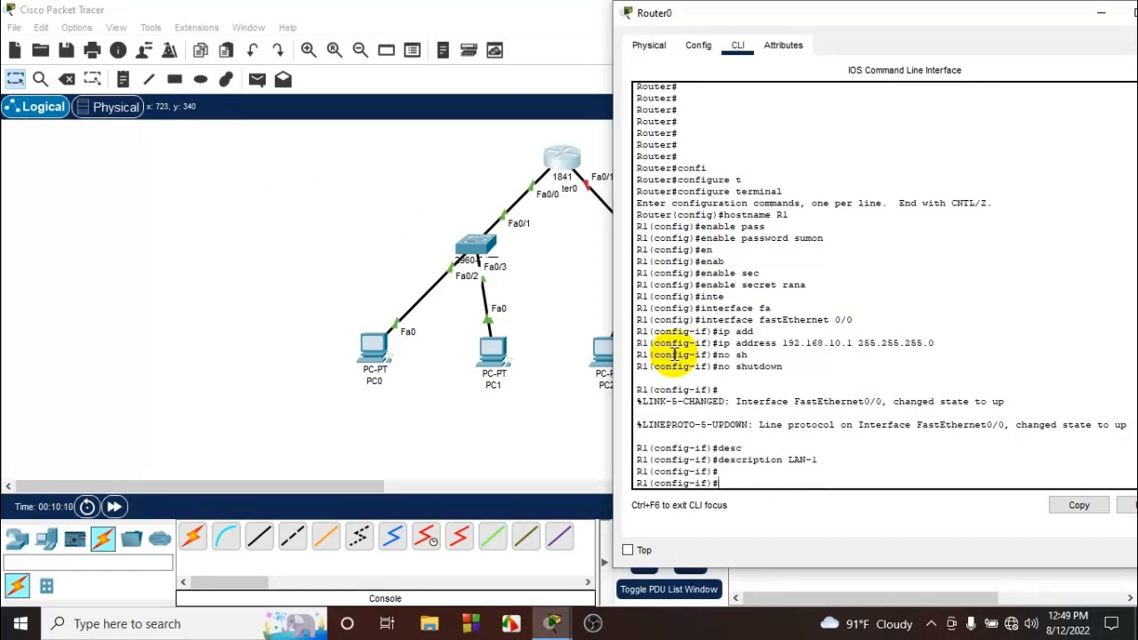
pyautogui.write('exit')
pyautogui.press('Return')
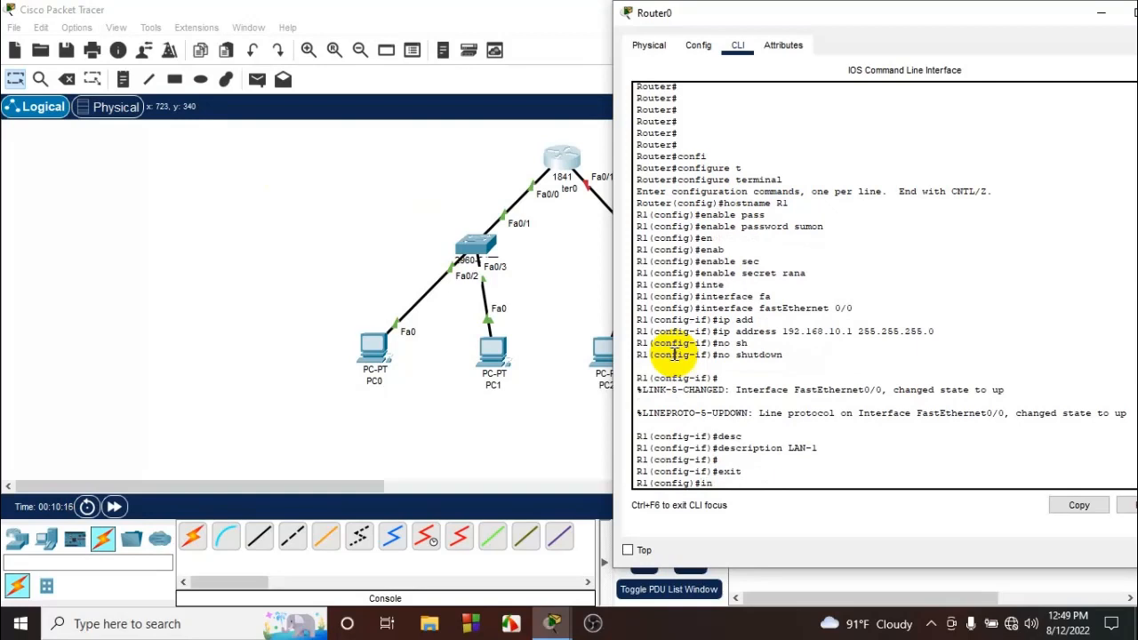
# Enter interface configuration mode for fastEthernet 0/1 on R1
pyautogui.write('inte')
pyautogui.press('Tab')
pyautogui.write('fa')
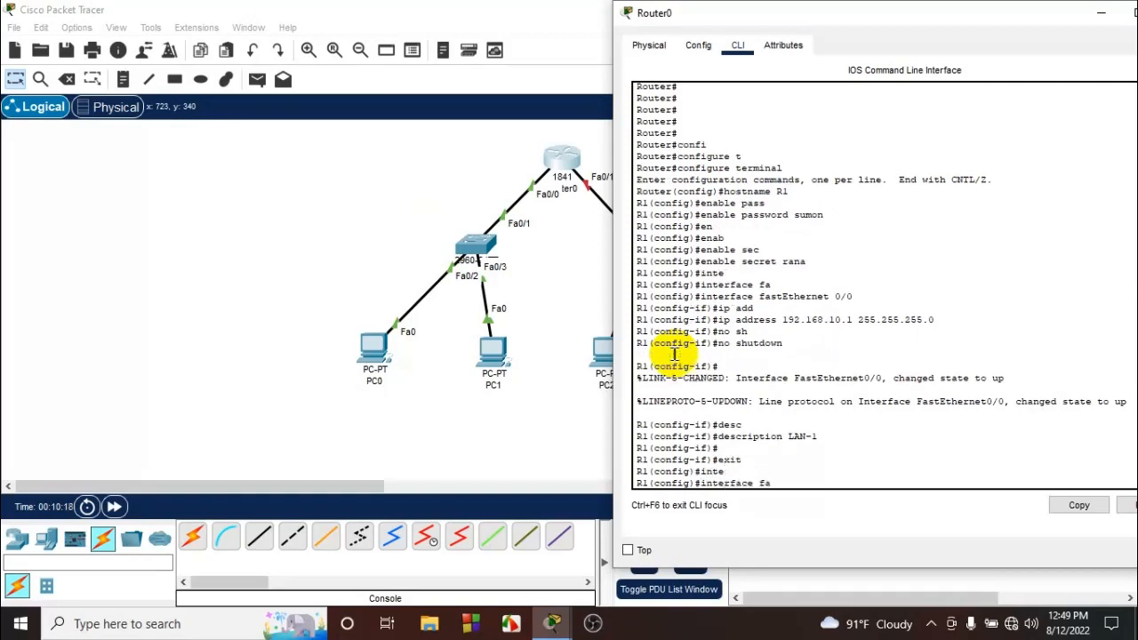
pyautogui.write('st')
pyautogui.press('Tab')
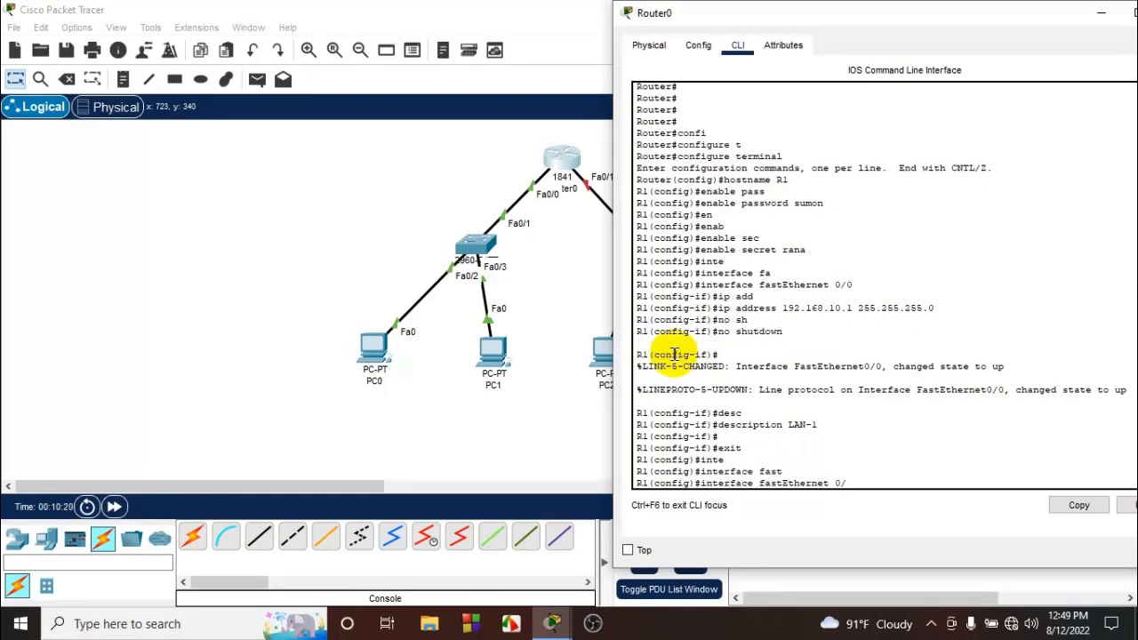
pyautogui.write('0/1')
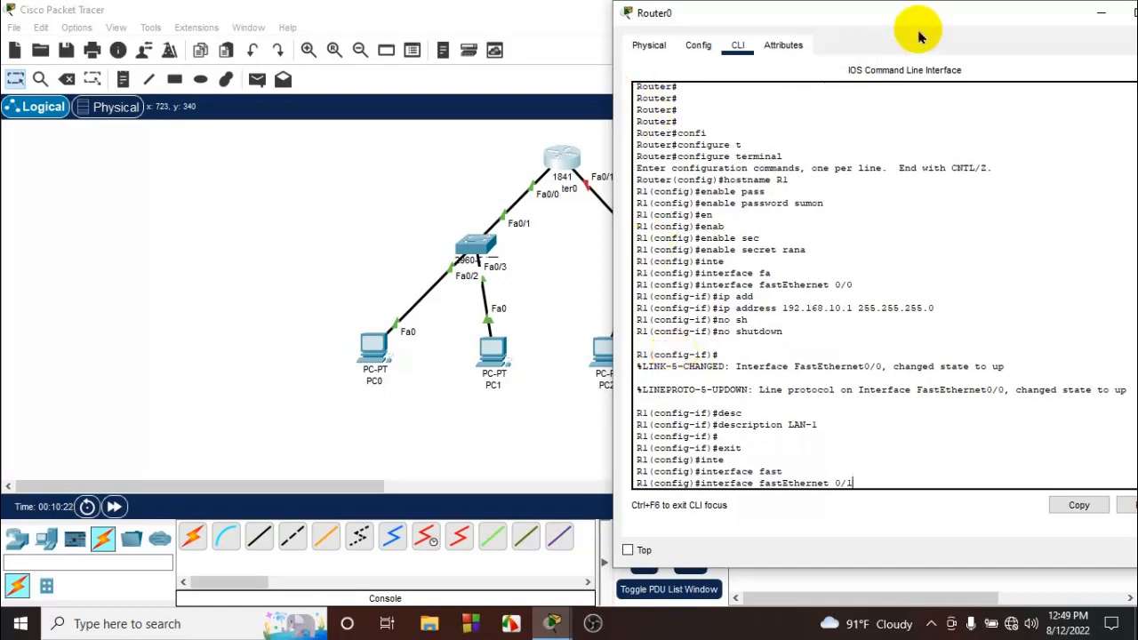
pyautogui.moveTo(909, 9); pyautogui.dragTo(832, 9)
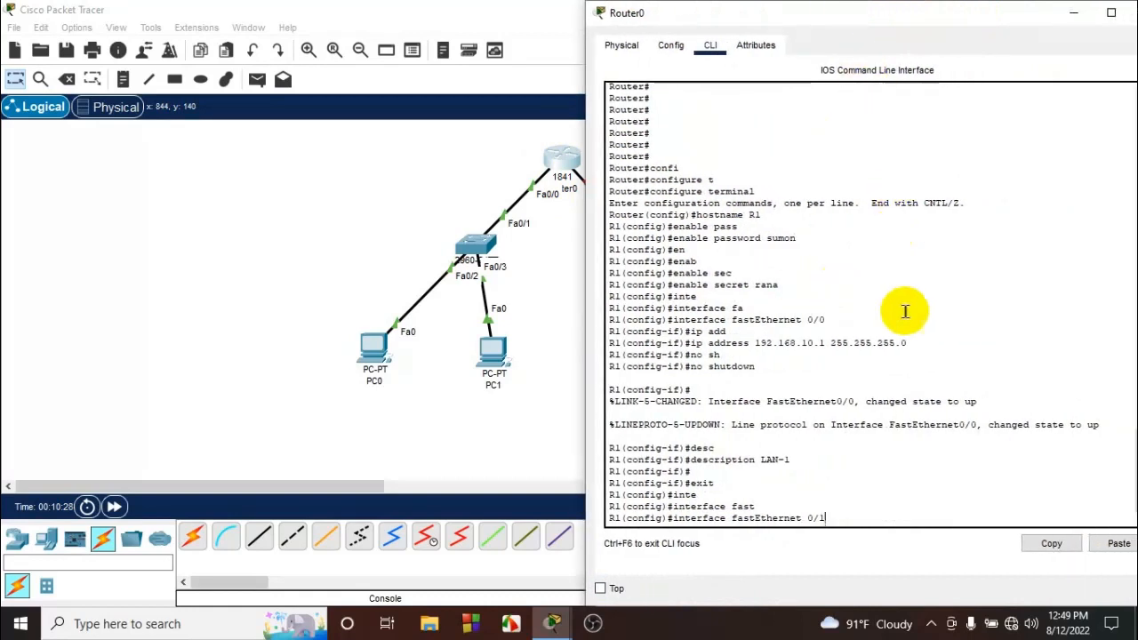
pyautogui.press('Return')
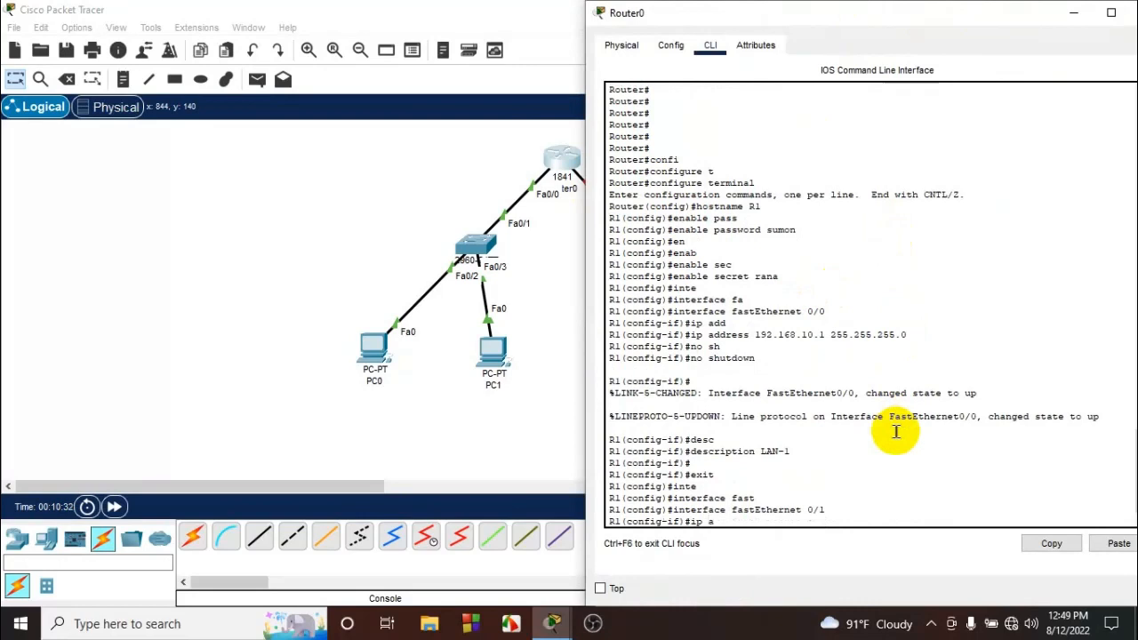
# Assign IP address 192.168.20.1 with mask 255.255.255.0 to fastEthernet 0/1 and enable the interface with no shutdown
pyautogui.write('ip add')
pyautogui.press('Tab')
pyautogui.write('192.168.20.')
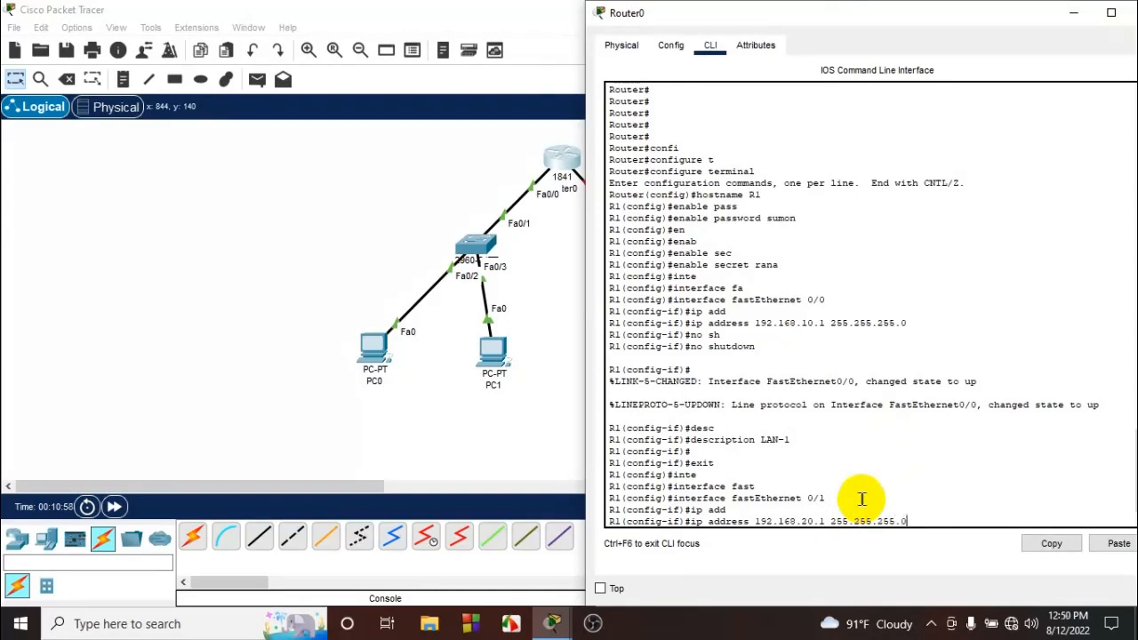
pyautogui.scroll(-1, 934, 356)
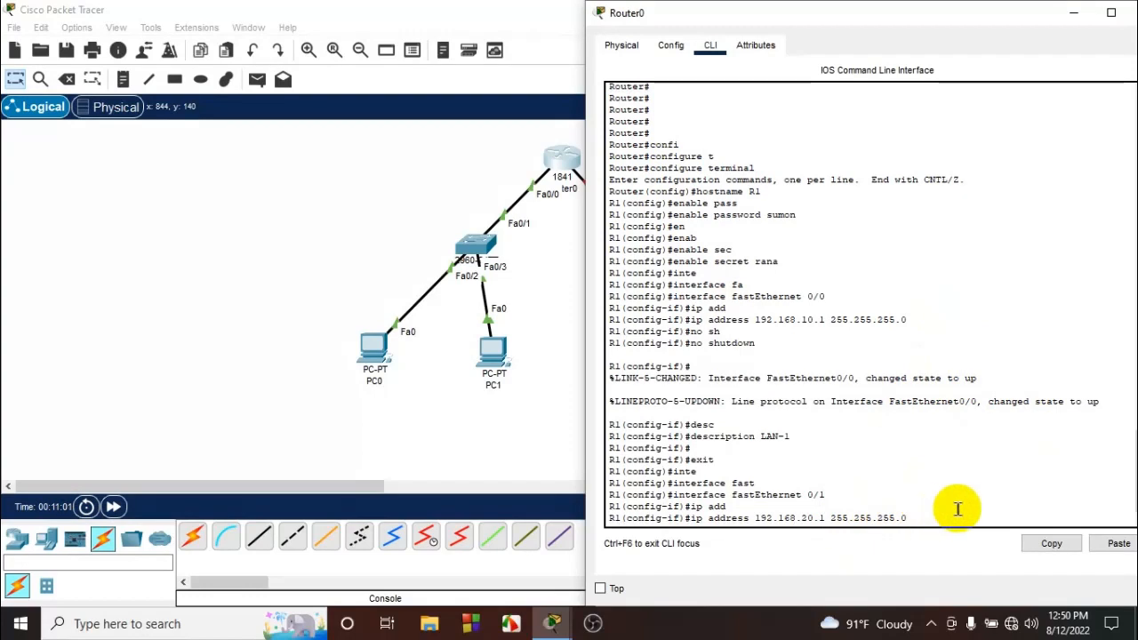
pyautogui.press('Return')
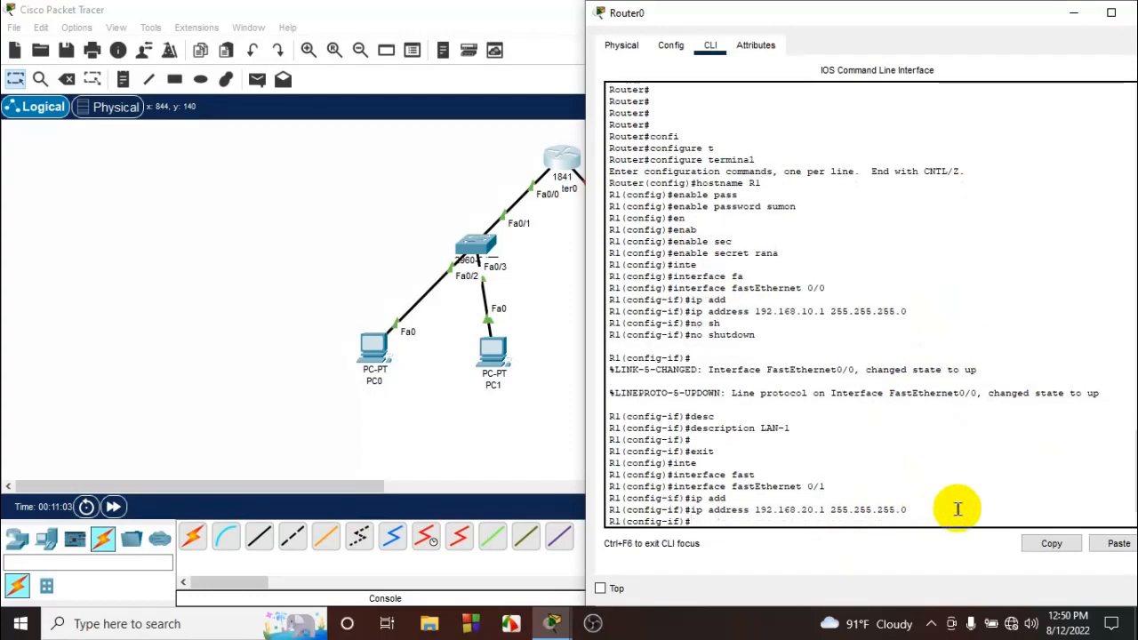
pyautogui.write('no shut')
pyautogui.press('Tab')
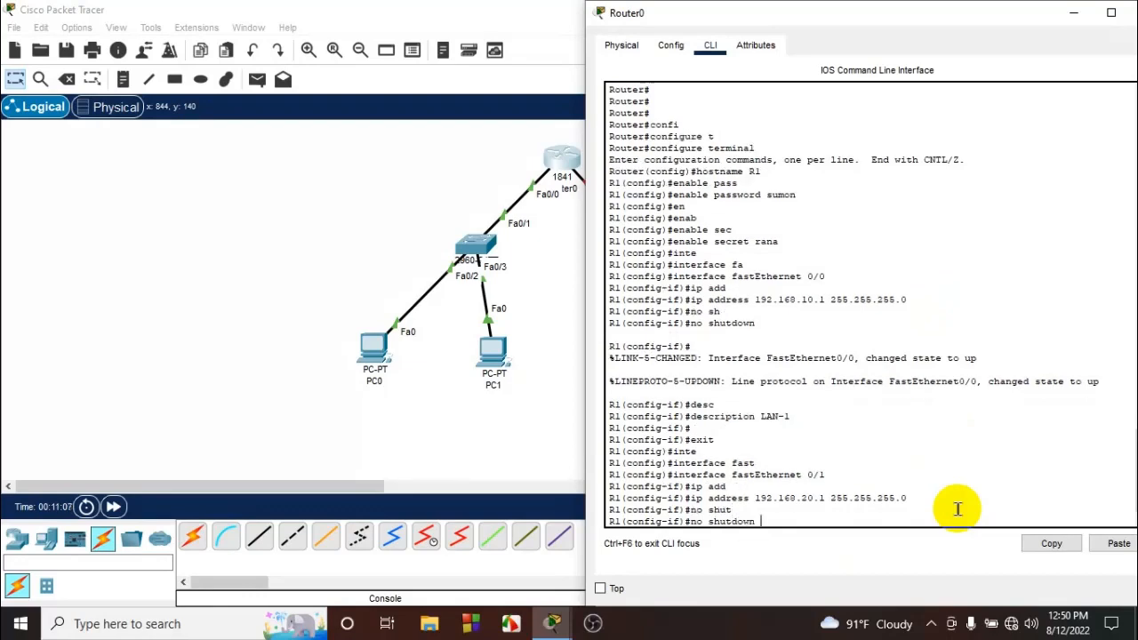
pyautogui.press('Return')
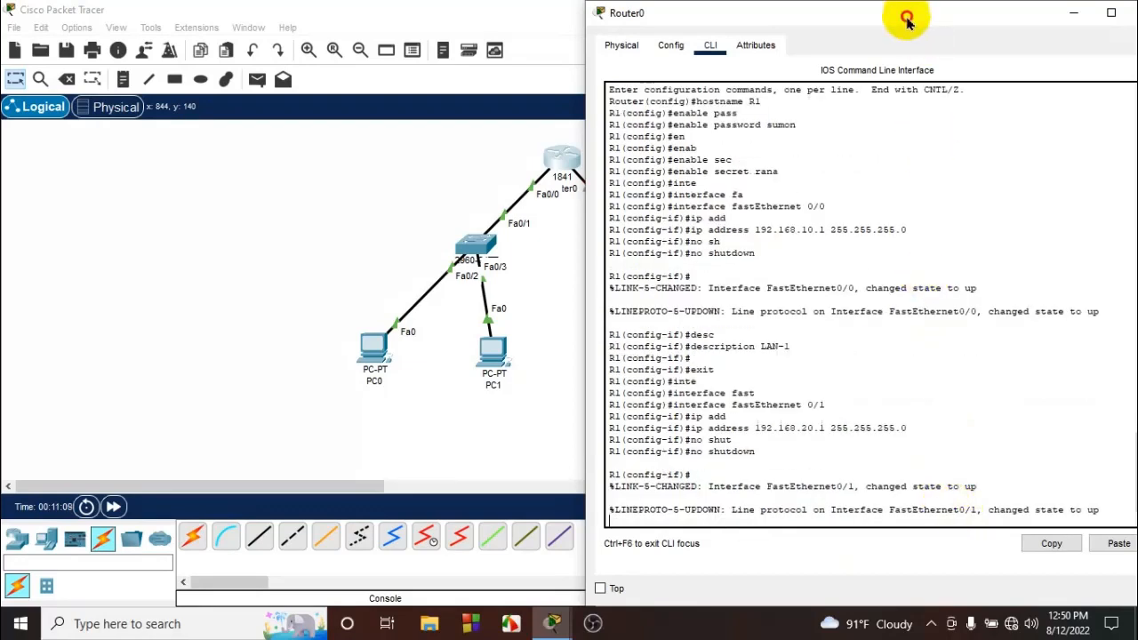
# Set the description of fastEthernet 0/1 to LAN-2
pyautogui.moveTo(907, 15); pyautogui.dragTo(672, 56)
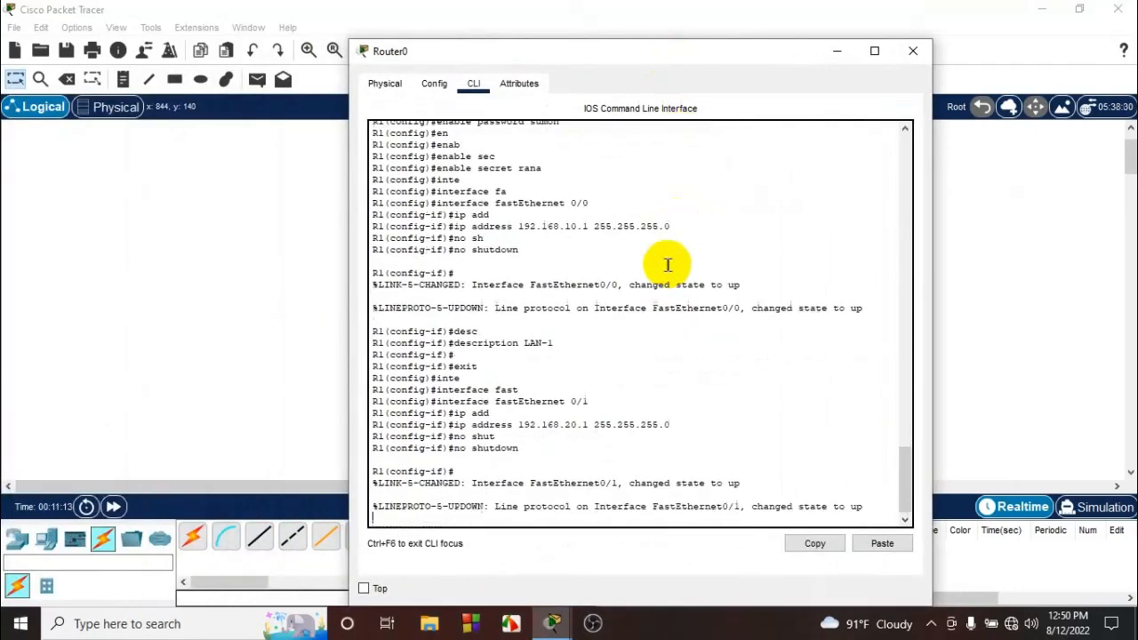
pyautogui.press('Return')
pyautogui.press('Return')
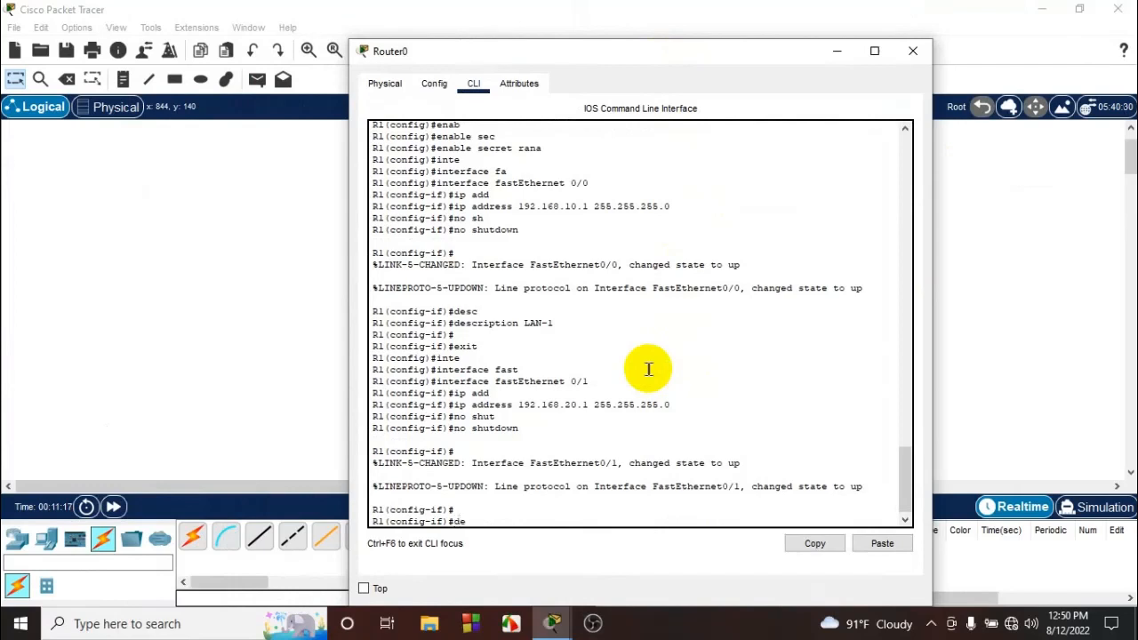
pyautogui.write('des')
pyautogui.press('Tab')
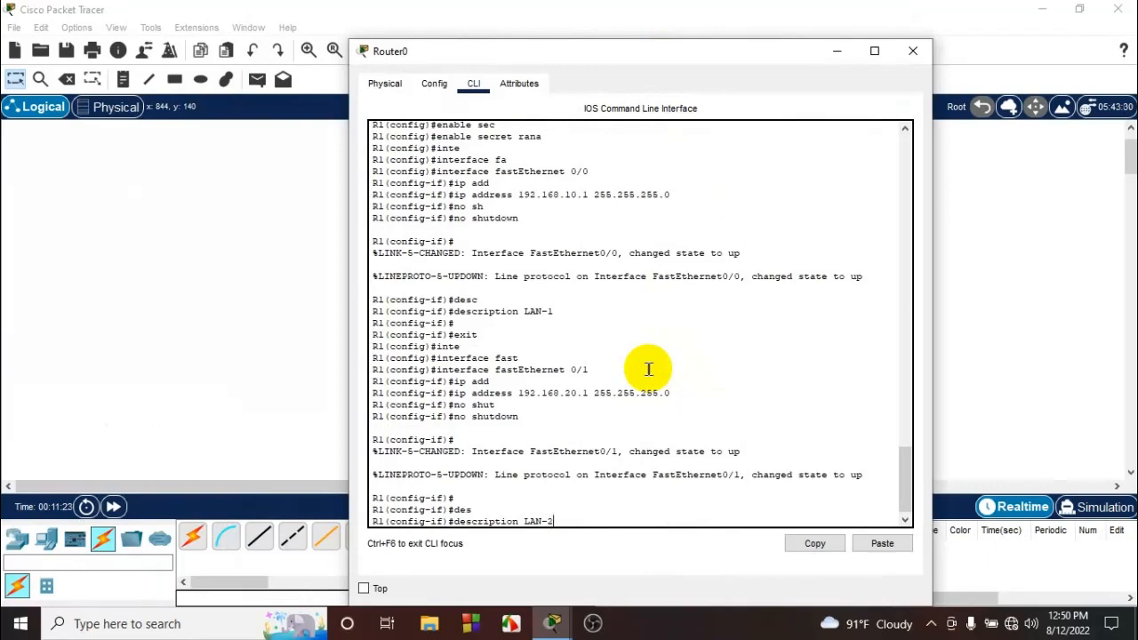
pyautogui.write('LAN-2')
pyautogui.press('Return')
pyautogui.press('Return')
pyautogui.press('Return')
pyautogui.press('Return')
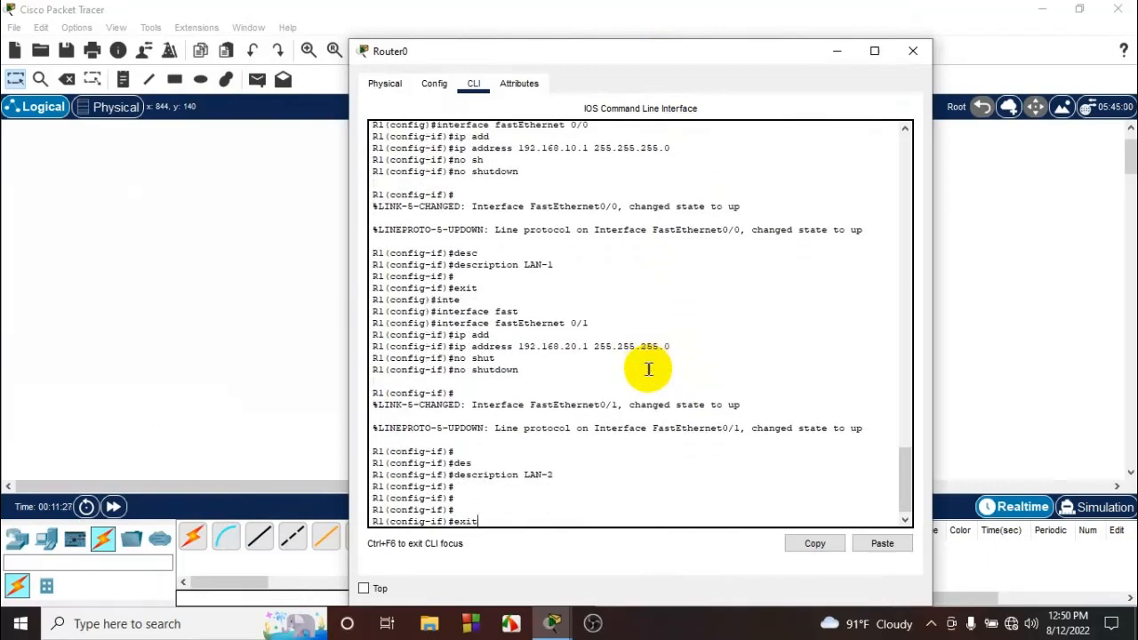
# Exit interface configuration and global configuration mode to return R1 to privileged EXEC mode
pyautogui.write('exit')
pyautogui.press('Return')
pyautogui.press('Return')
pyautogui.press('Return')
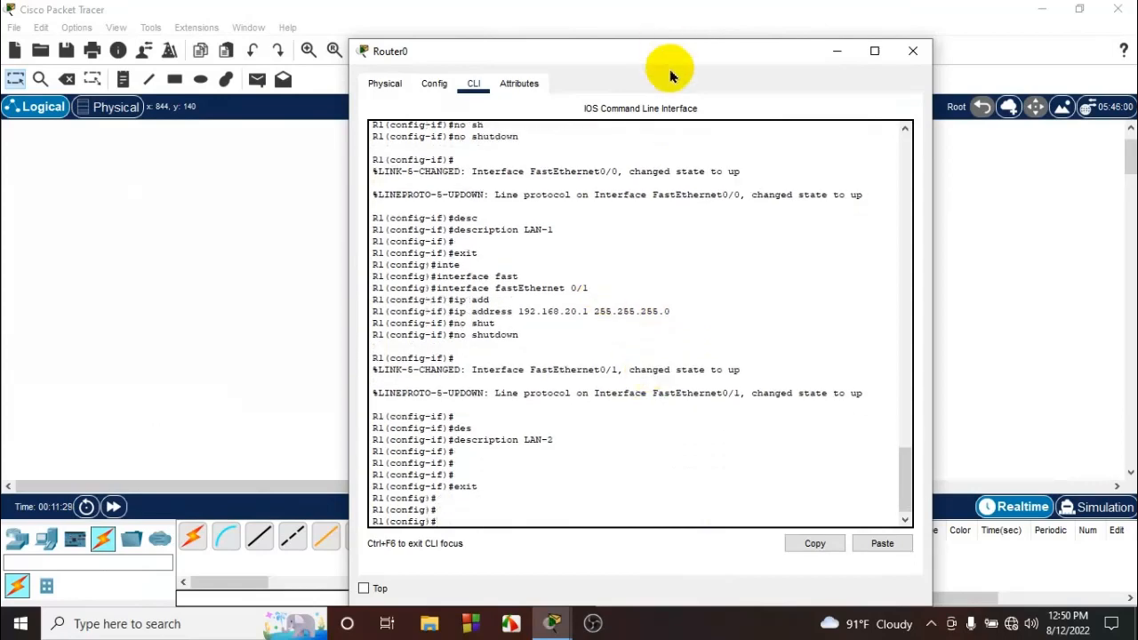
pyautogui.moveTo(671, 76); pyautogui.dragTo(977, 63)
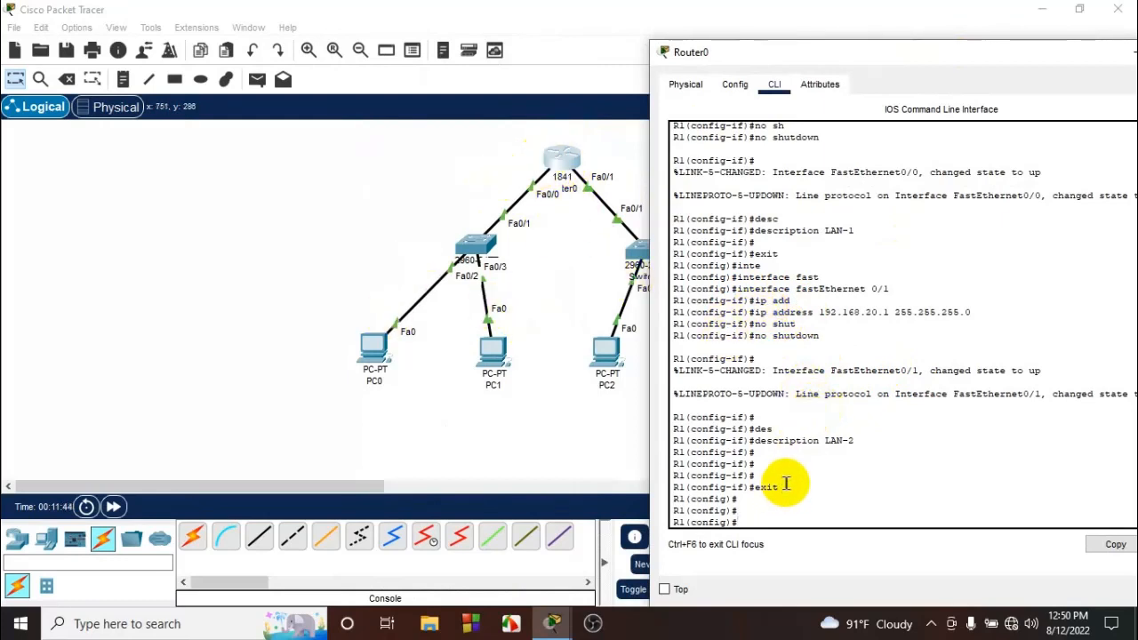
pyautogui.scroll(-1, 785, 482)
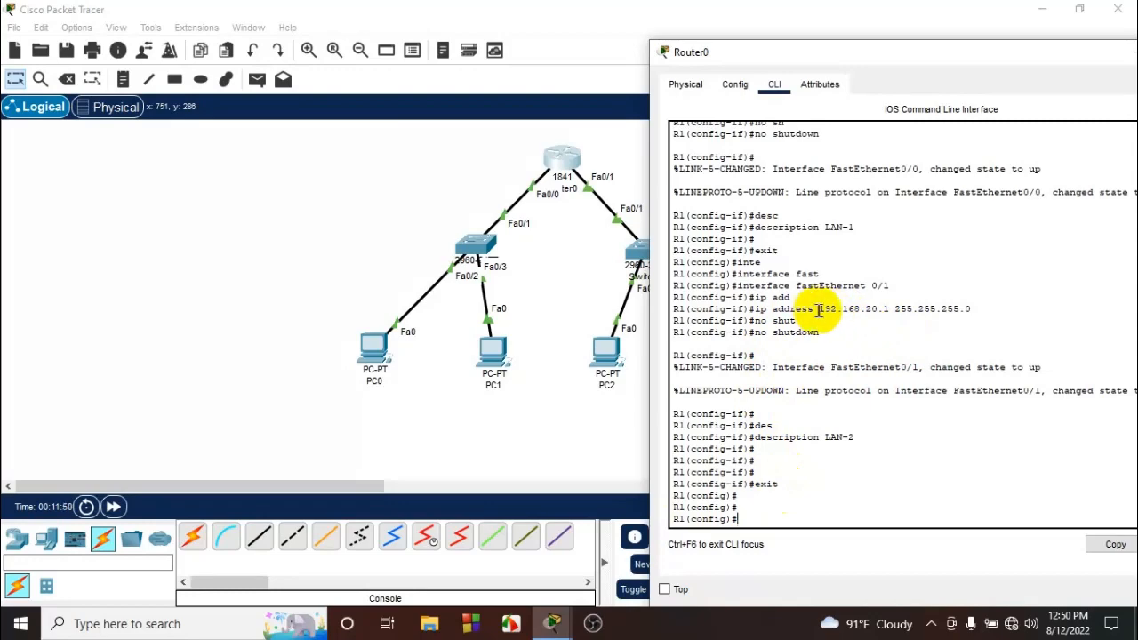
pyautogui.write('exit')
pyautogui.press('Return')
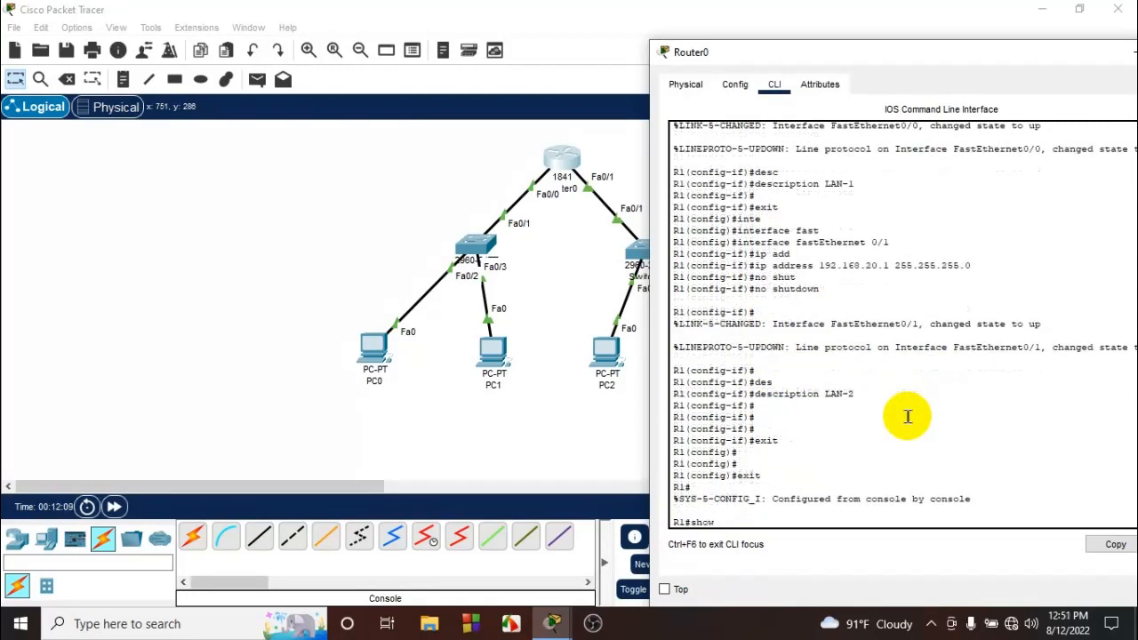
# Display R1's running configuration and examine the description and IP address of FastEthernet0/0
pyautogui.write('show ru')
pyautogui.press('Tab')
pyautogui.press('Return')
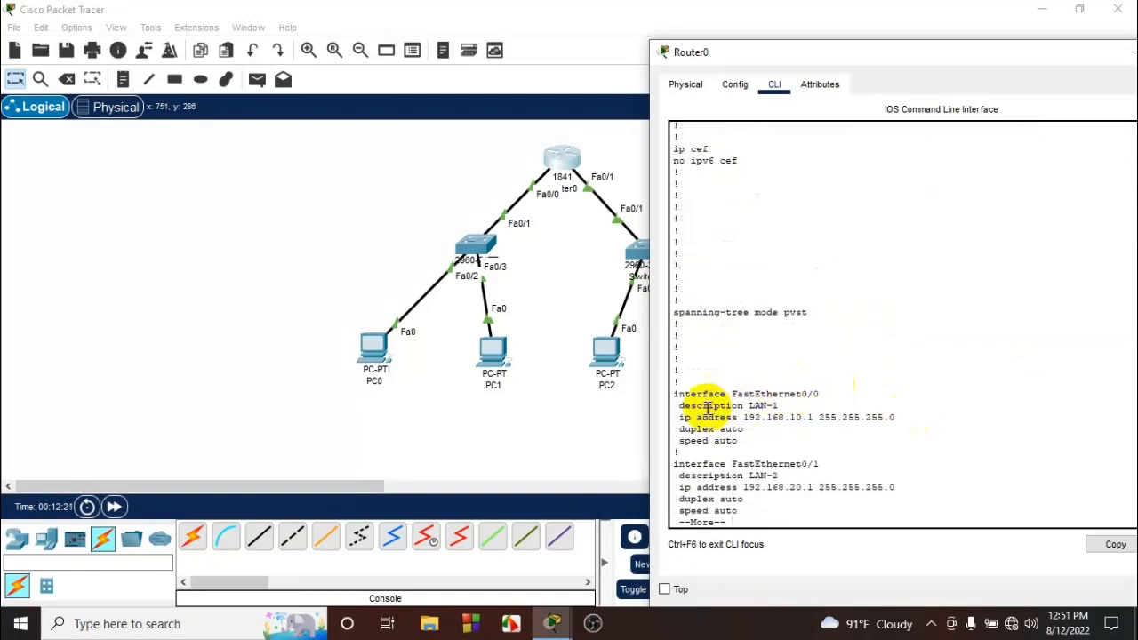
pyautogui.moveTo(748, 405); pyautogui.dragTo(910, 420)
pyautogui.click(802, 406)
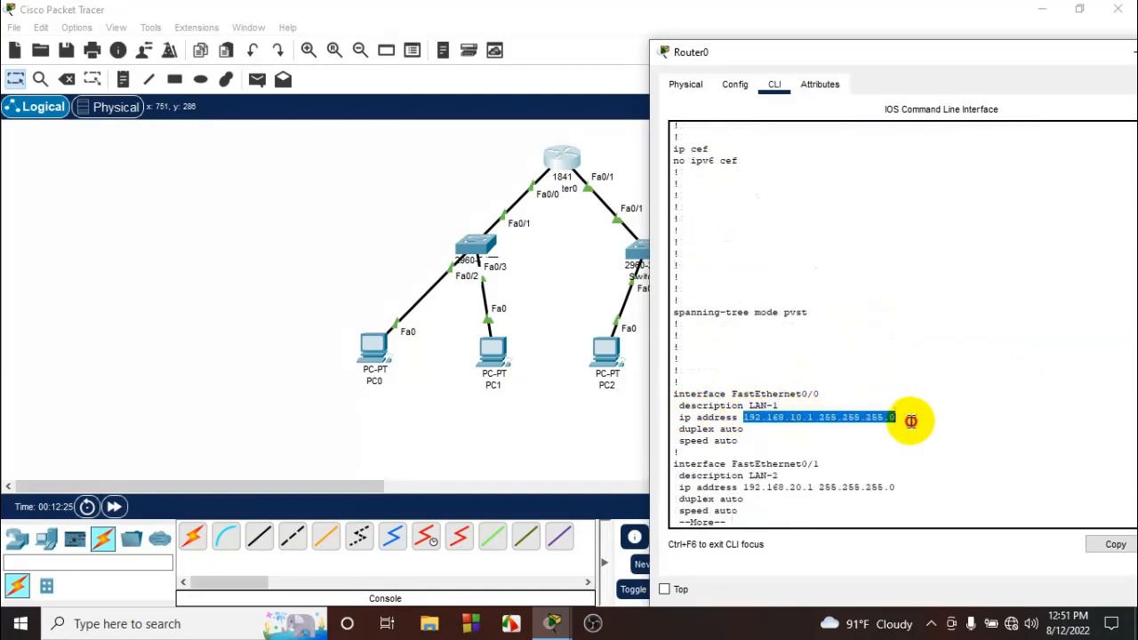
pyautogui.click(814, 432)
pyautogui.scroll(-1, 760, 431)
pyautogui.scroll(-2, 760, 432)
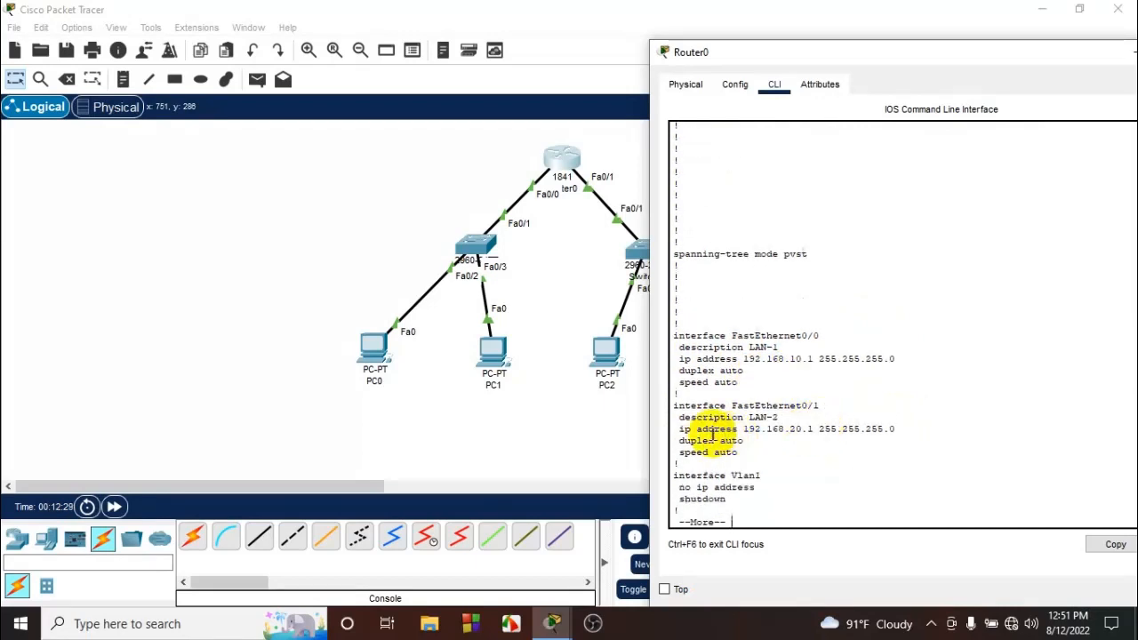
# Examine the FastEthernet0/1 description and IP address in the running configuration, and close the router's window
pyautogui.moveTo(727, 405); pyautogui.dragTo(855, 407)
pyautogui.click(855, 406)
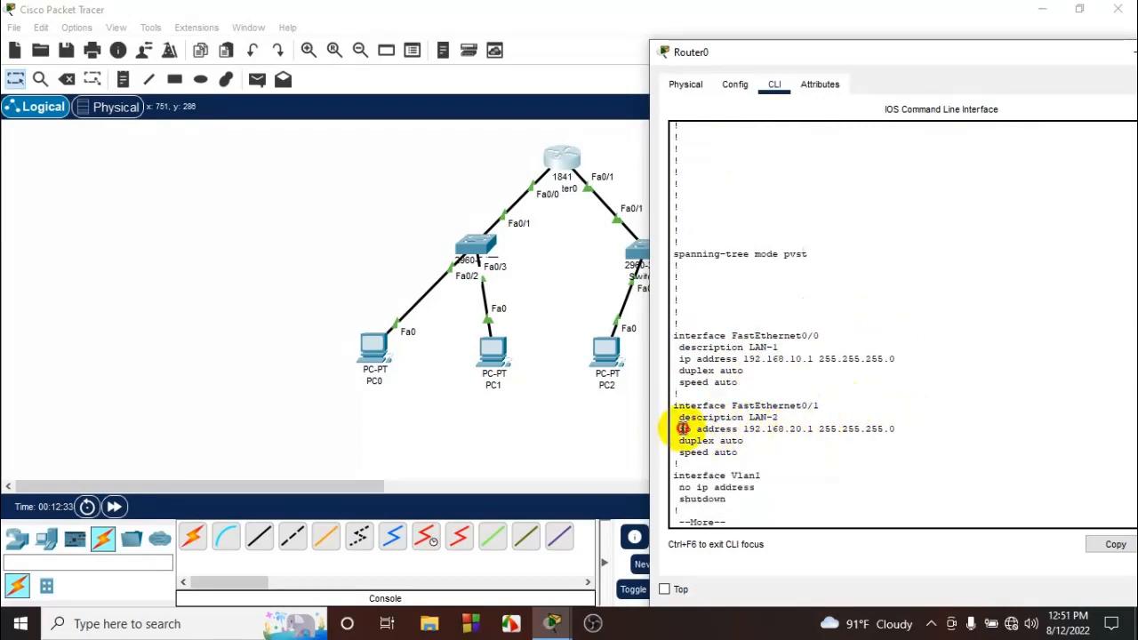
pyautogui.moveTo(679, 429); pyautogui.dragTo(907, 426)
pyautogui.click(745, 429)
pyautogui.moveTo(745, 428); pyautogui.dragTo(894, 430)
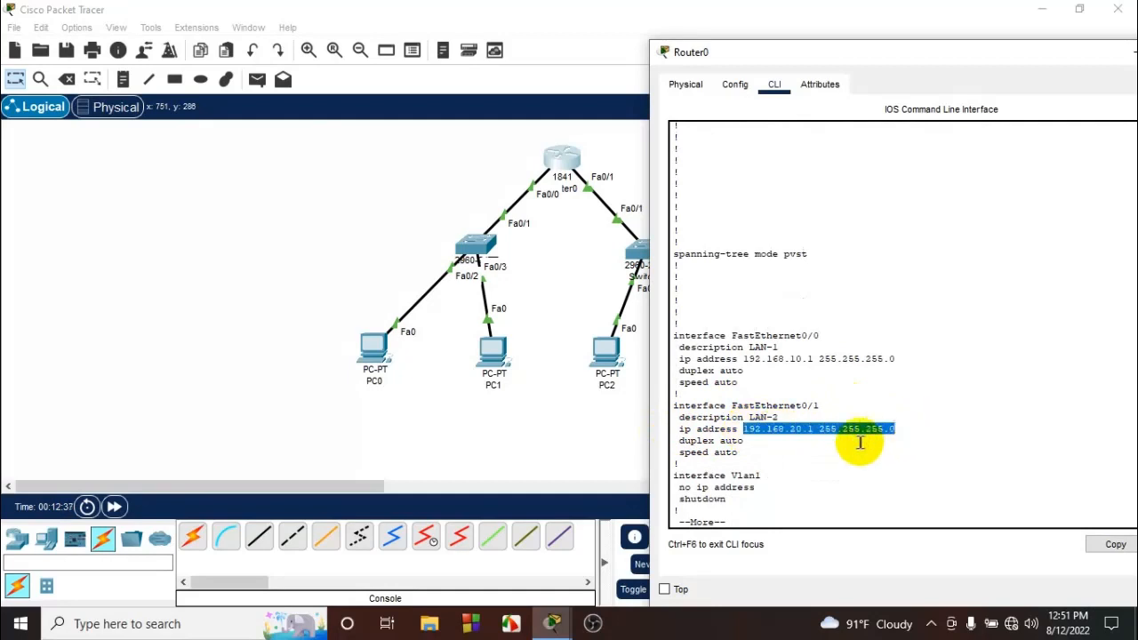
pyautogui.click(828, 437)
pyautogui.scroll(-2, 827, 436)
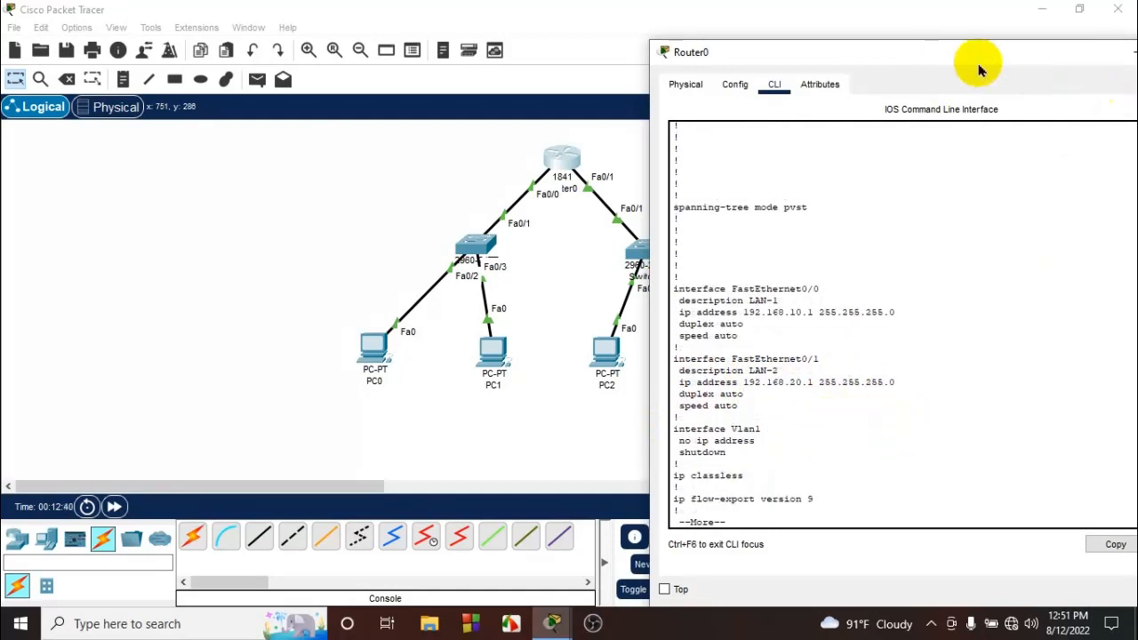
pyautogui.moveTo(1002, 57); pyautogui.dragTo(890, 56)
pyautogui.click(1105, 50)
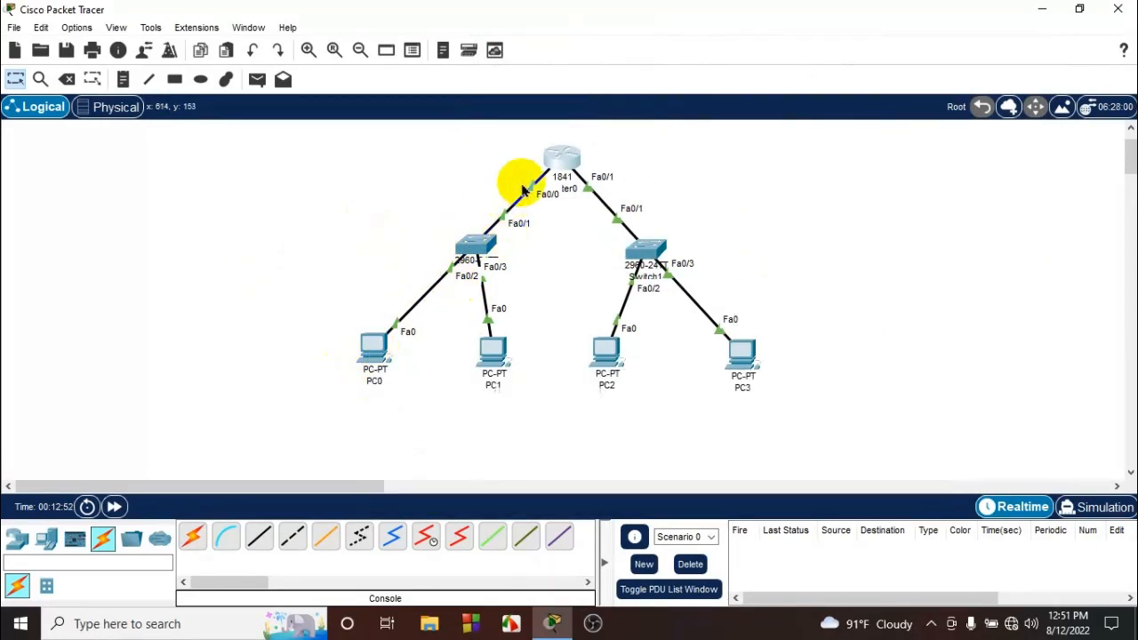
# Open PC0's IP configuration and set the static IPv4 address 192.168.10.2 with subnet mask 255.255.255.0
pyautogui.click(374, 362)
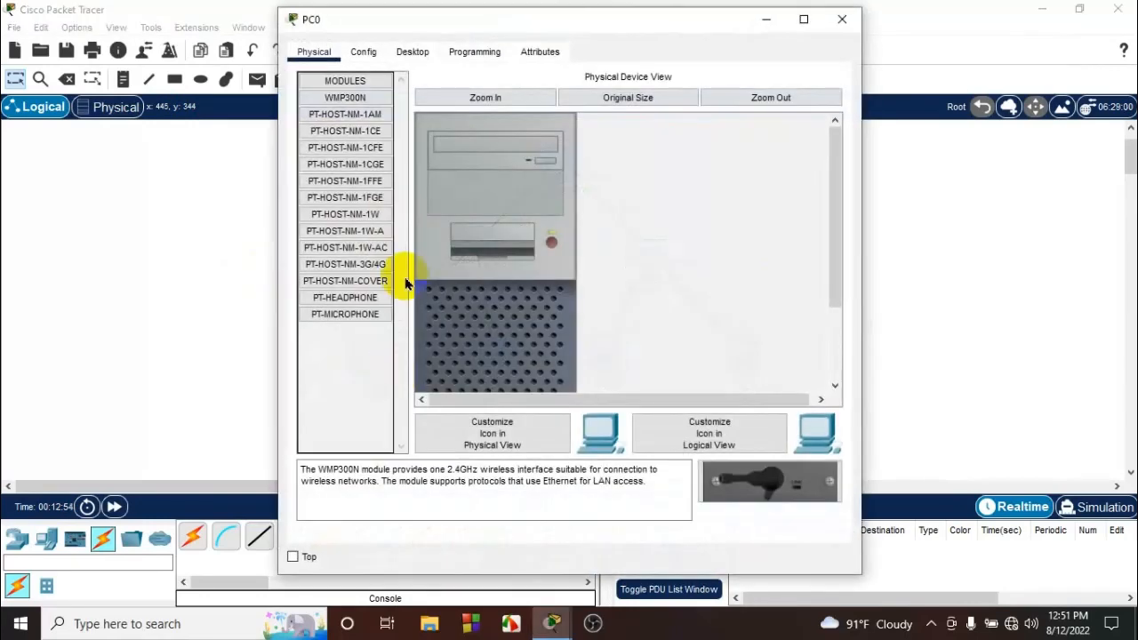
pyautogui.click(410, 52)
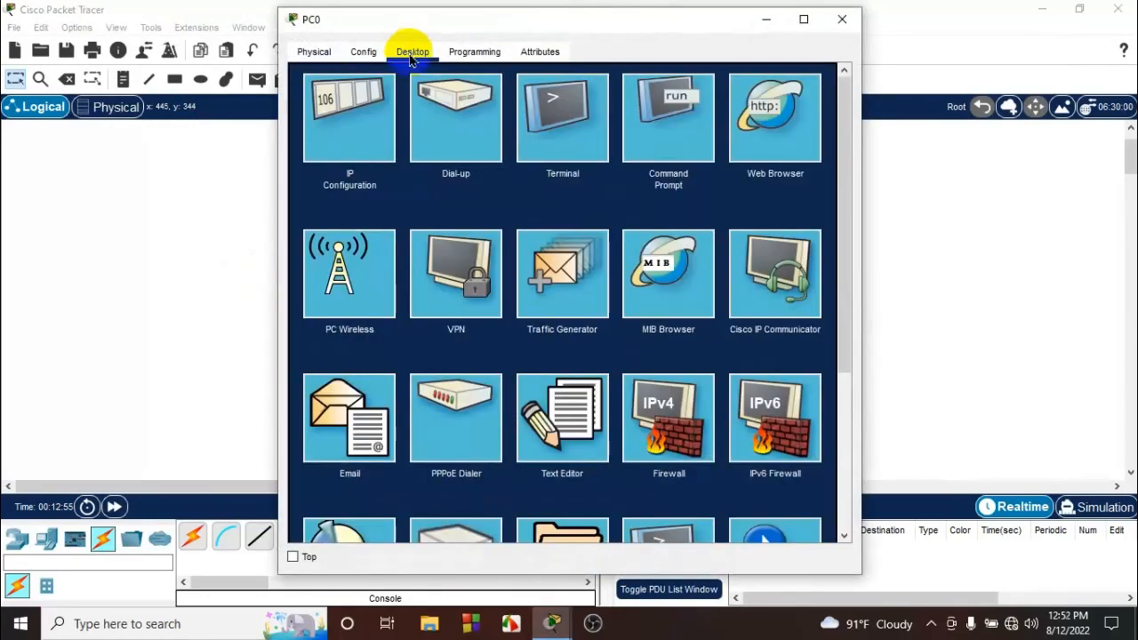
pyautogui.click(347, 123)
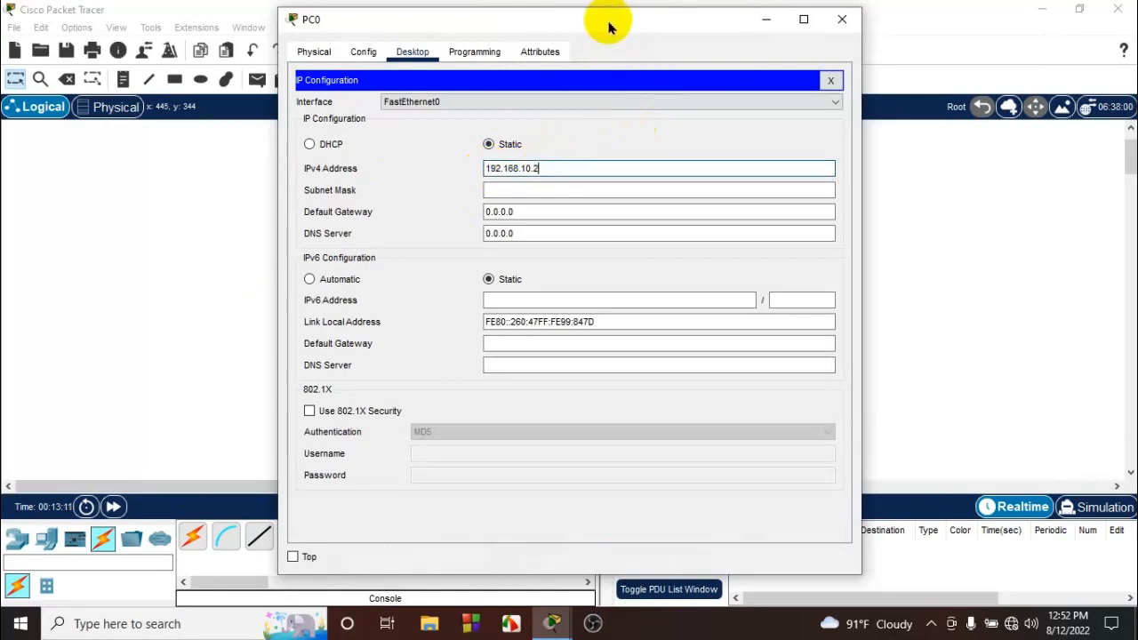
pyautogui.moveTo(609, 27); pyautogui.dragTo(909, 26)
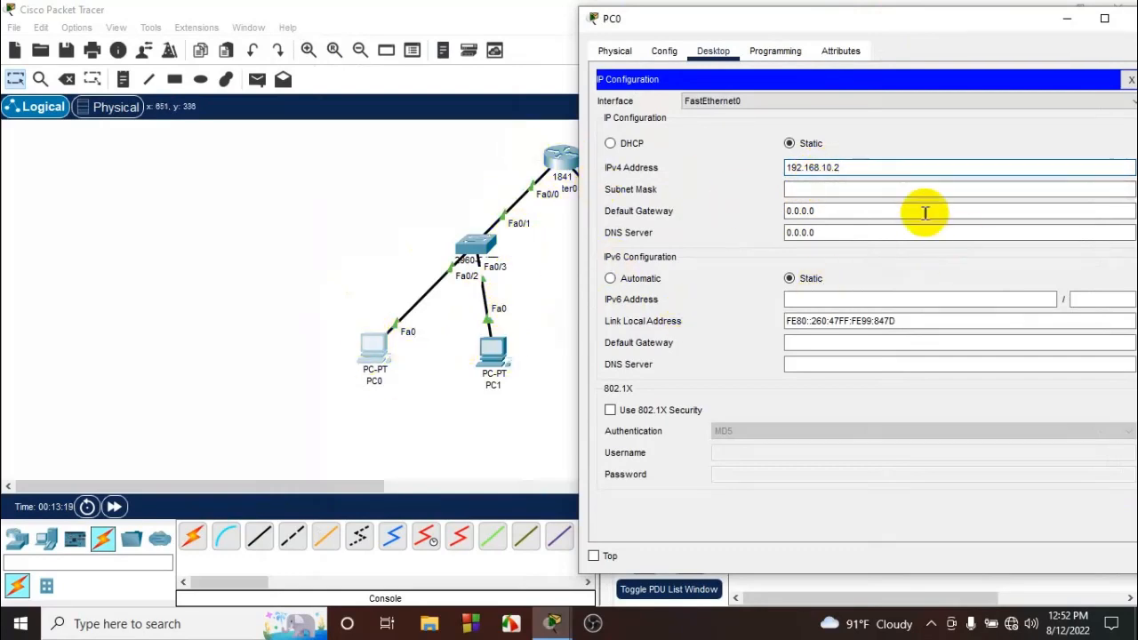
pyautogui.click(834, 187)
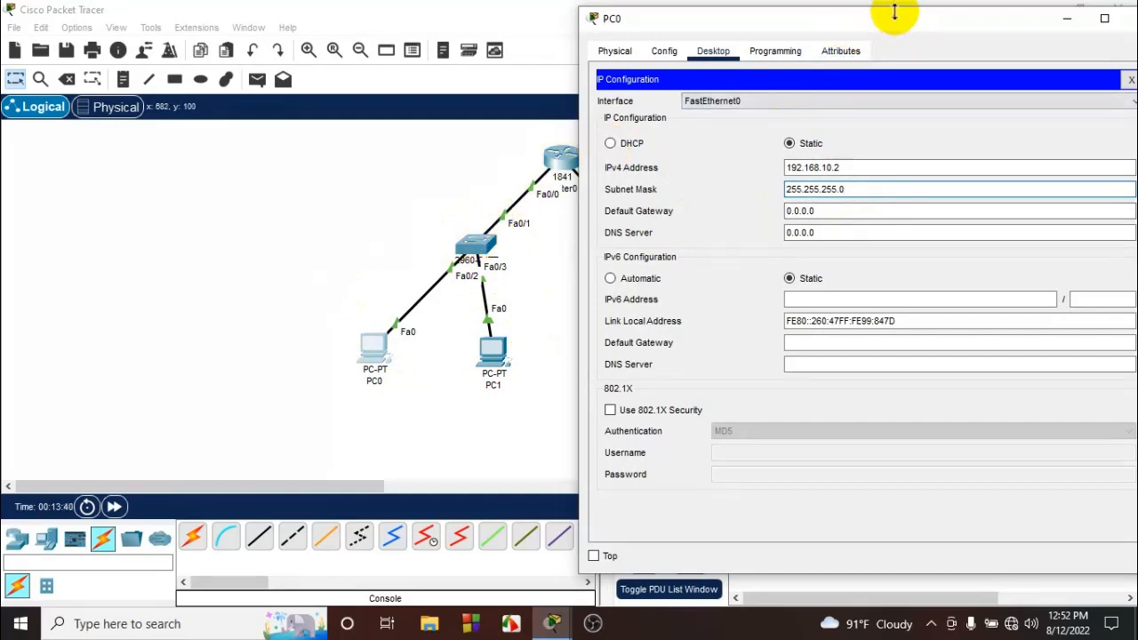
# Set PC0's IPv4 default gateway to 192.168.10.1 and close its window
pyautogui.moveTo(990, 18); pyautogui.dragTo(1080, 18)
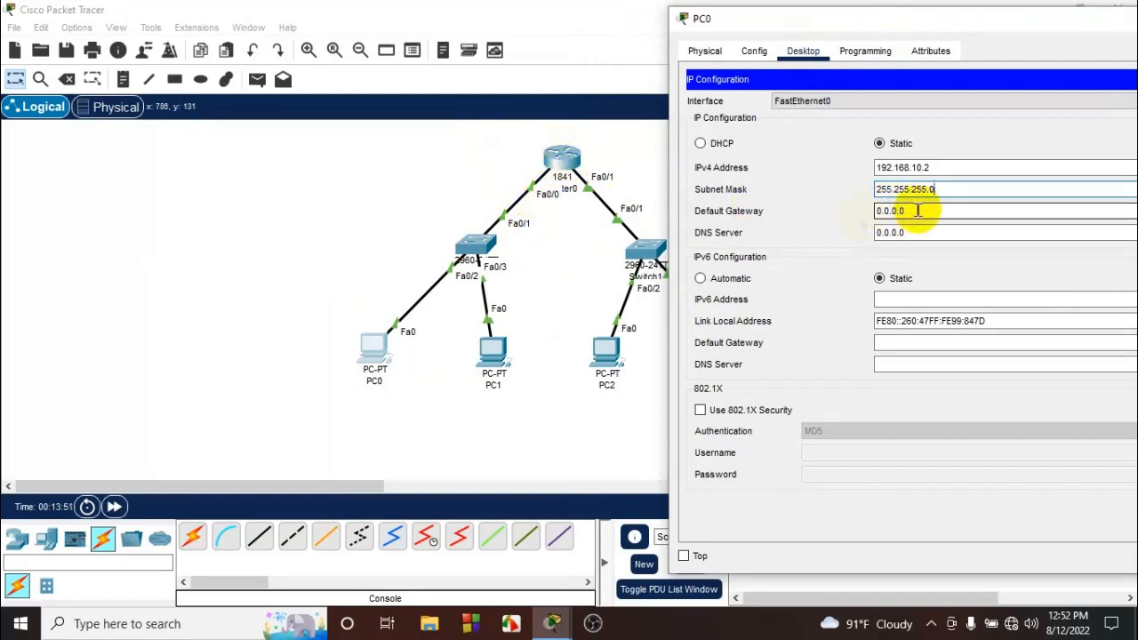
pyautogui.press('Tab')
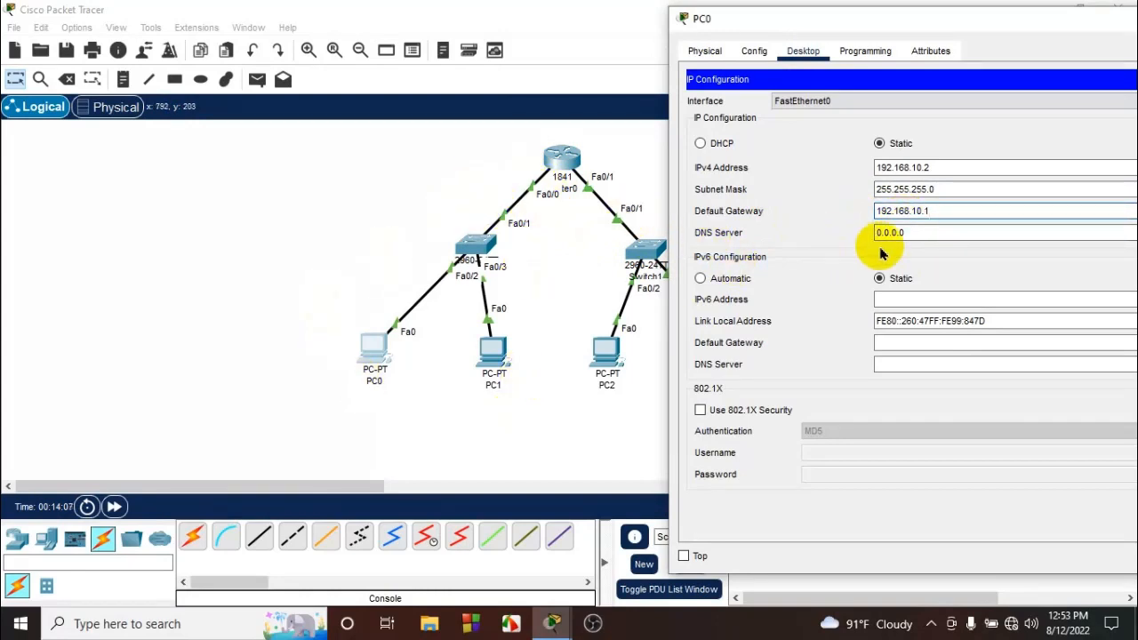
pyautogui.moveTo(990, 27); pyautogui.dragTo(860, 24)
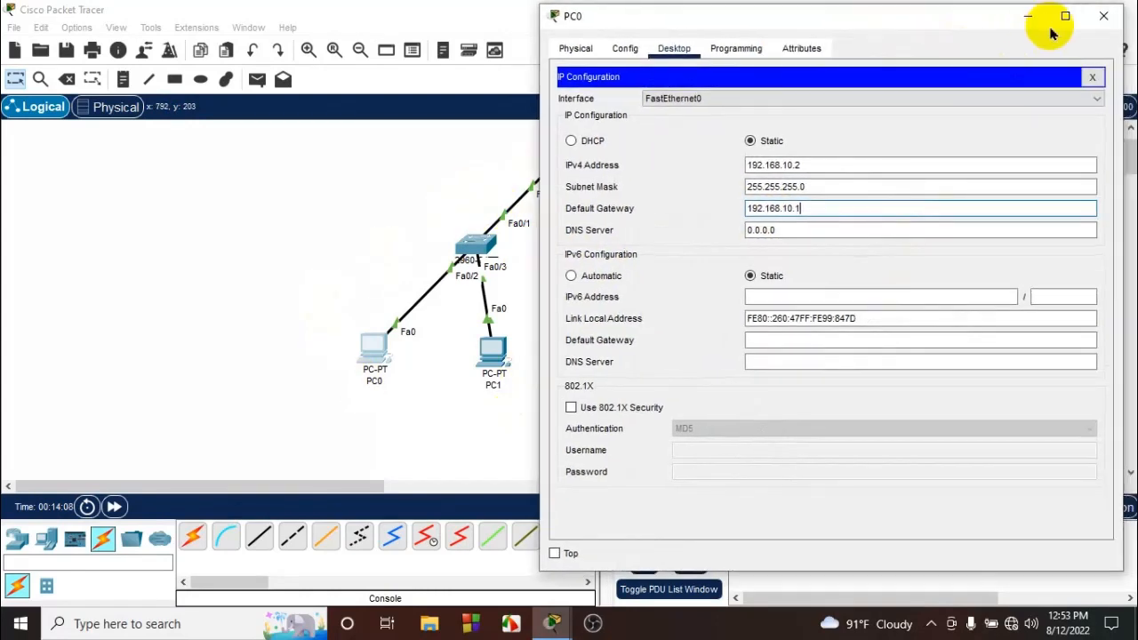
pyautogui.click(1106, 16)
# Configure PC1 with static IPv4 address 192.168.10.3, subnet mask 255.255.255.0 and default gateway 192.168.10.1, and close its window
pyautogui.click(493, 351)
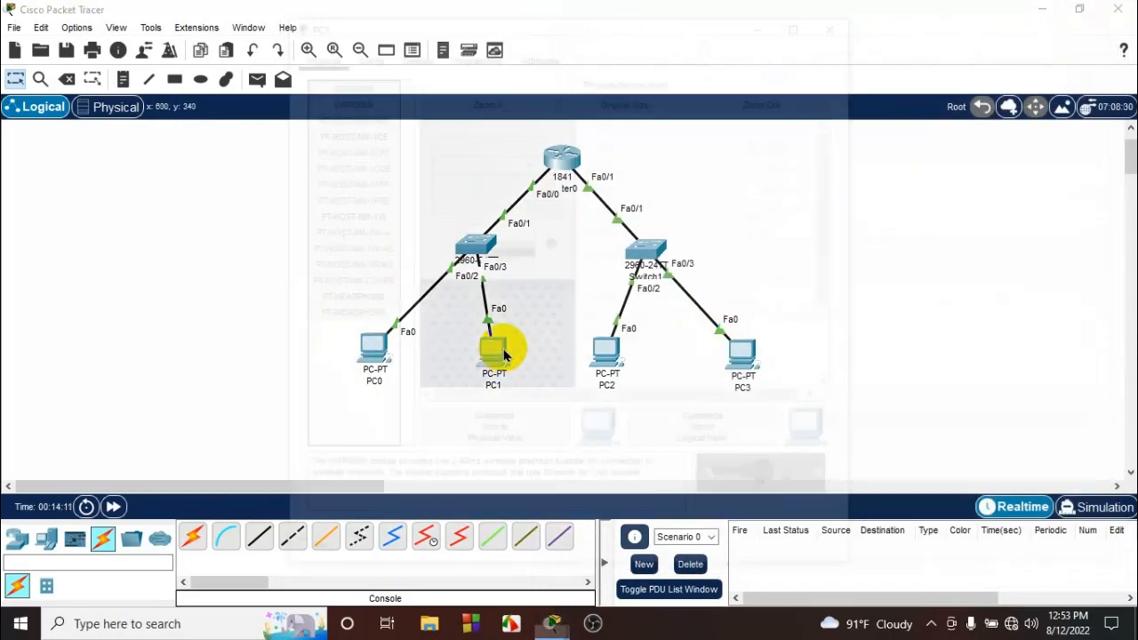
pyautogui.click(364, 51)
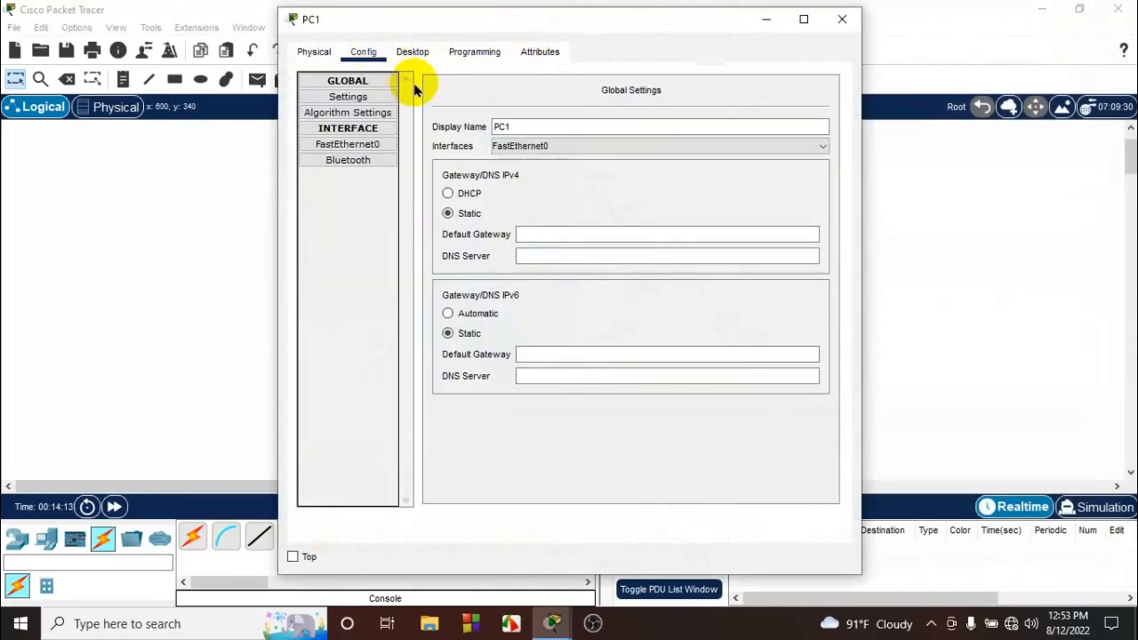
pyautogui.click(413, 49)
pyautogui.click(356, 139)
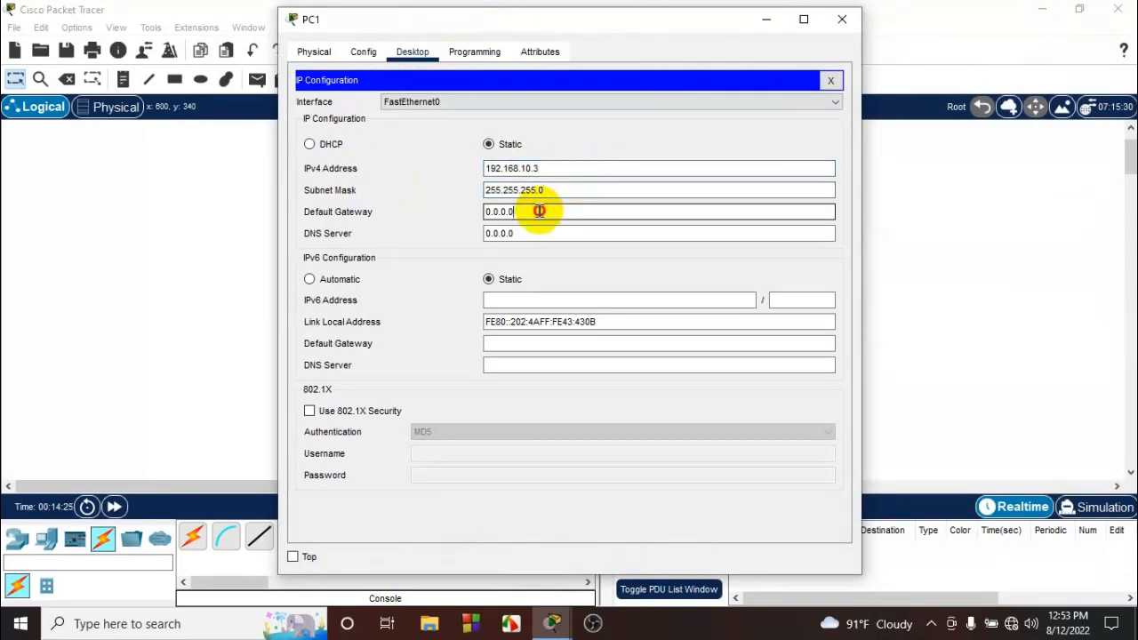
pyautogui.moveTo(539, 210); pyautogui.dragTo(462, 219)
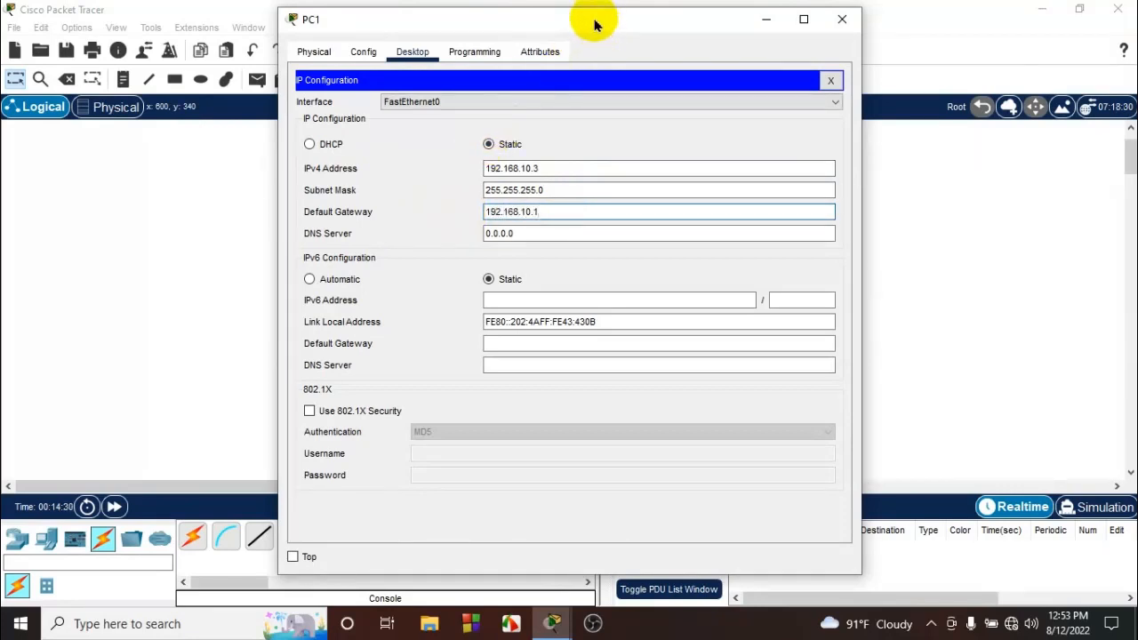
pyautogui.moveTo(595, 25); pyautogui.dragTo(984, 58)
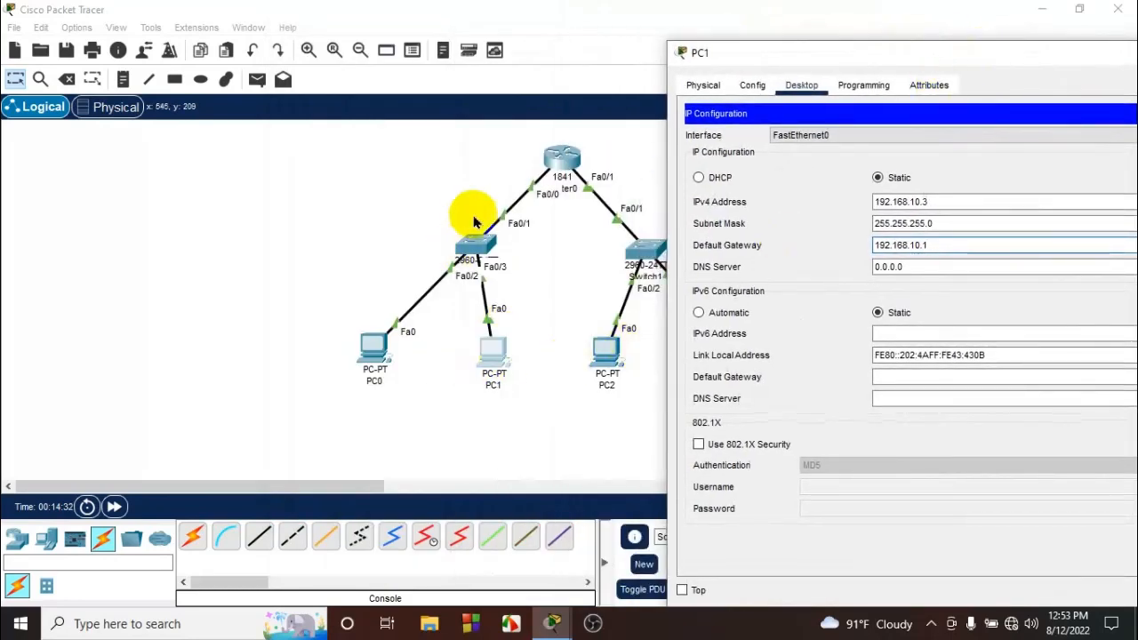
pyautogui.moveTo(937, 48); pyautogui.dragTo(702, 27)
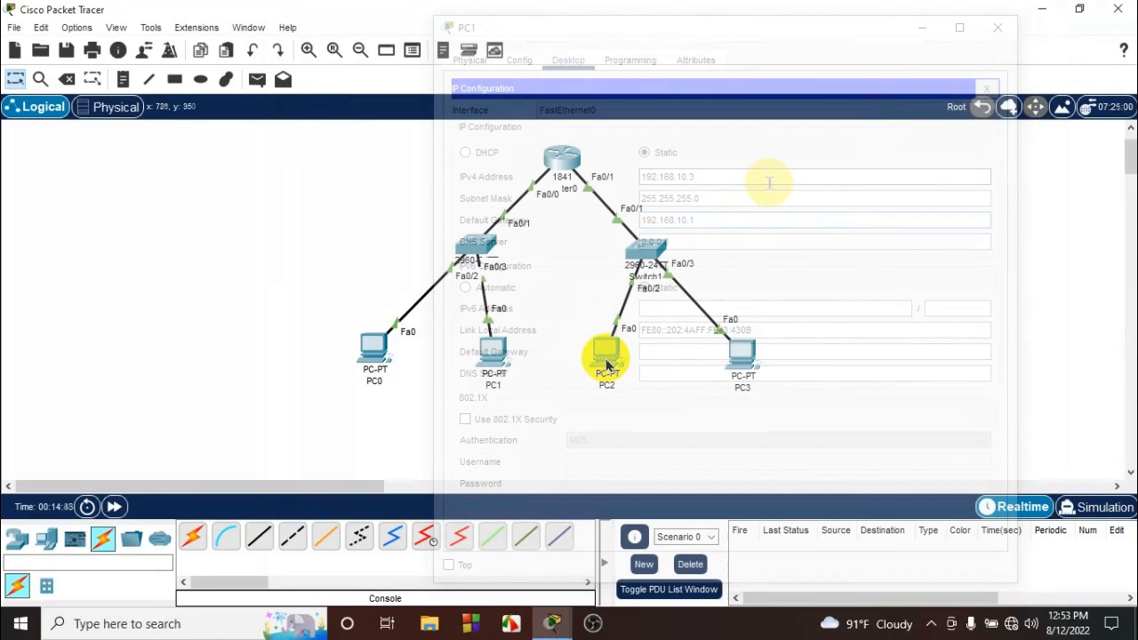
# Configure PC2 with static IPv4 address 192.168.20.2, subnet mask 255.255.255.0 and default gateway 192.168.20.1, and close its window
pyautogui.click(604, 355)
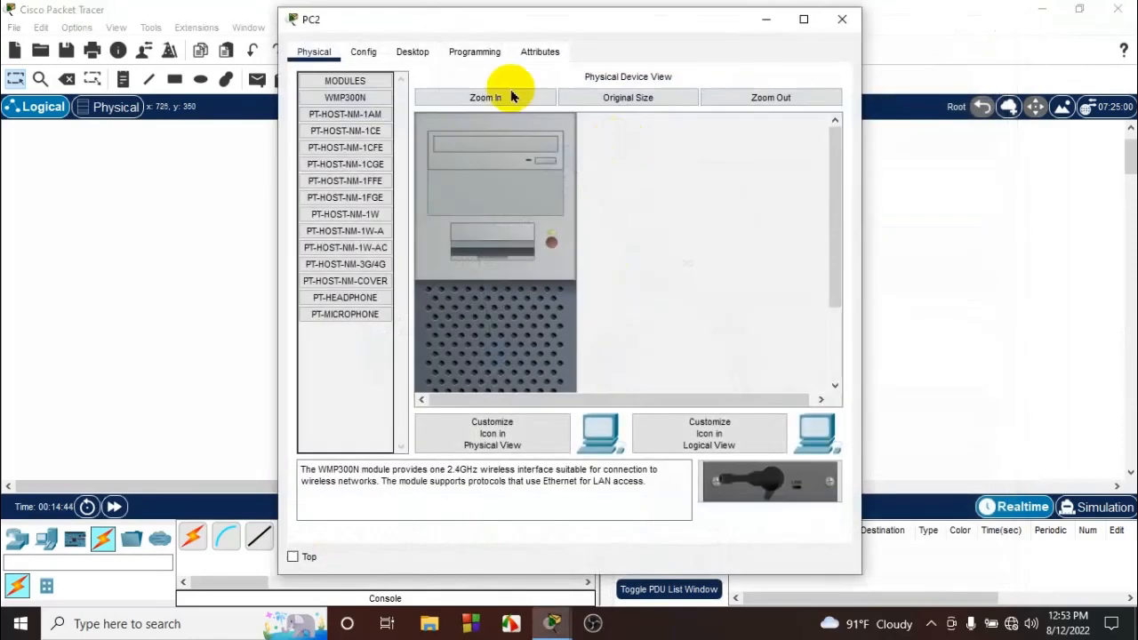
pyautogui.click(413, 52)
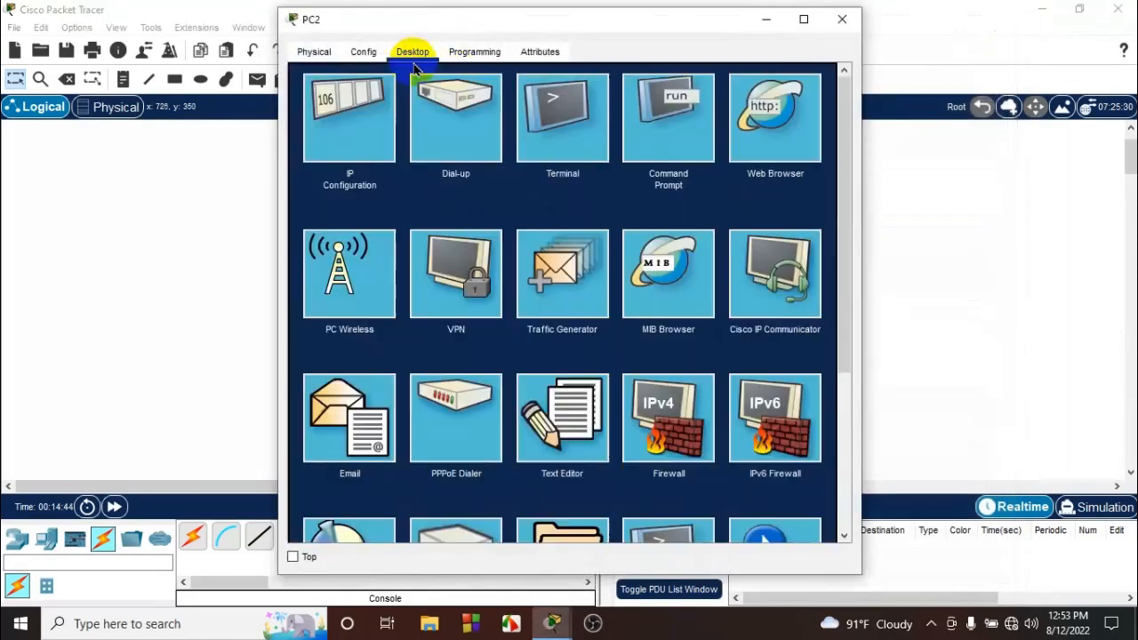
pyautogui.click(338, 128)
pyautogui.click(494, 167)
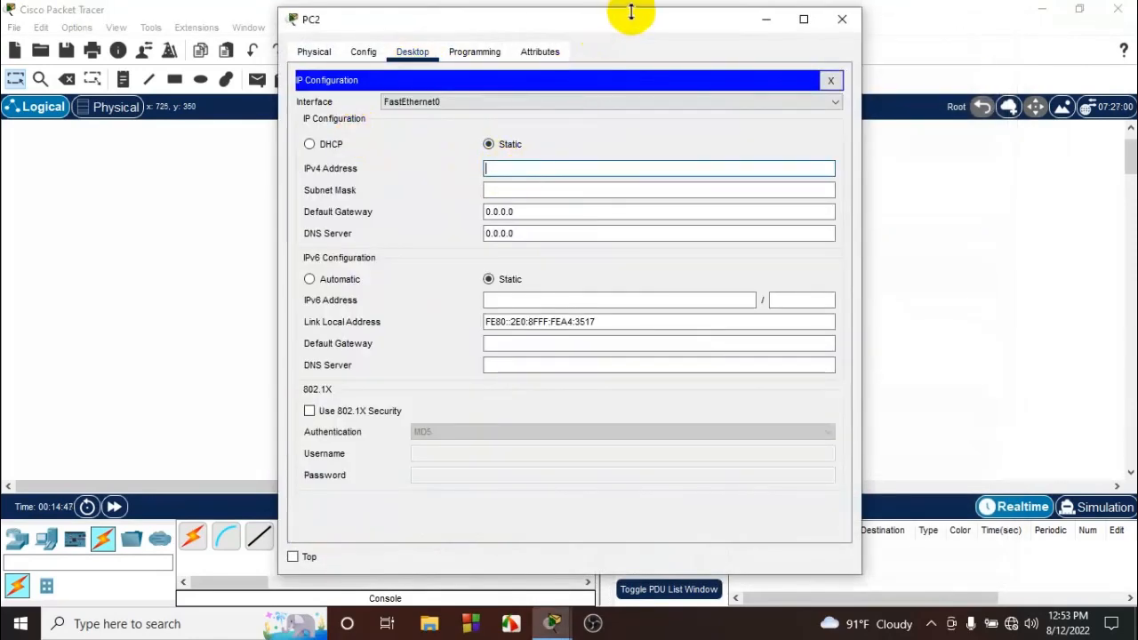
pyautogui.moveTo(622, 27); pyautogui.dragTo(1094, 32)
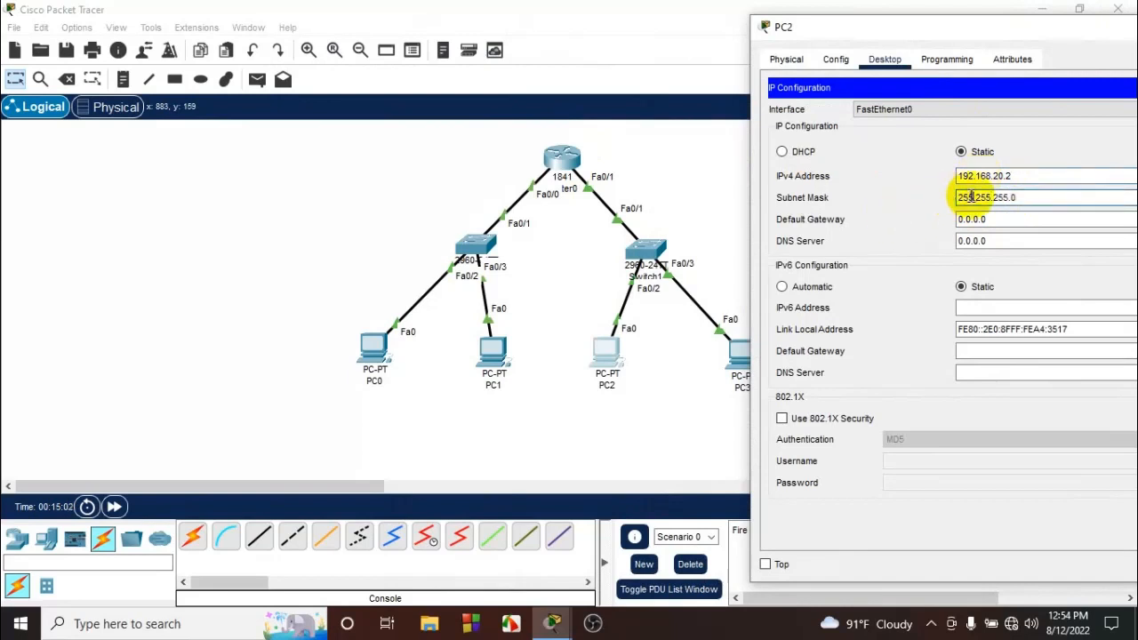
pyautogui.click(950, 218)
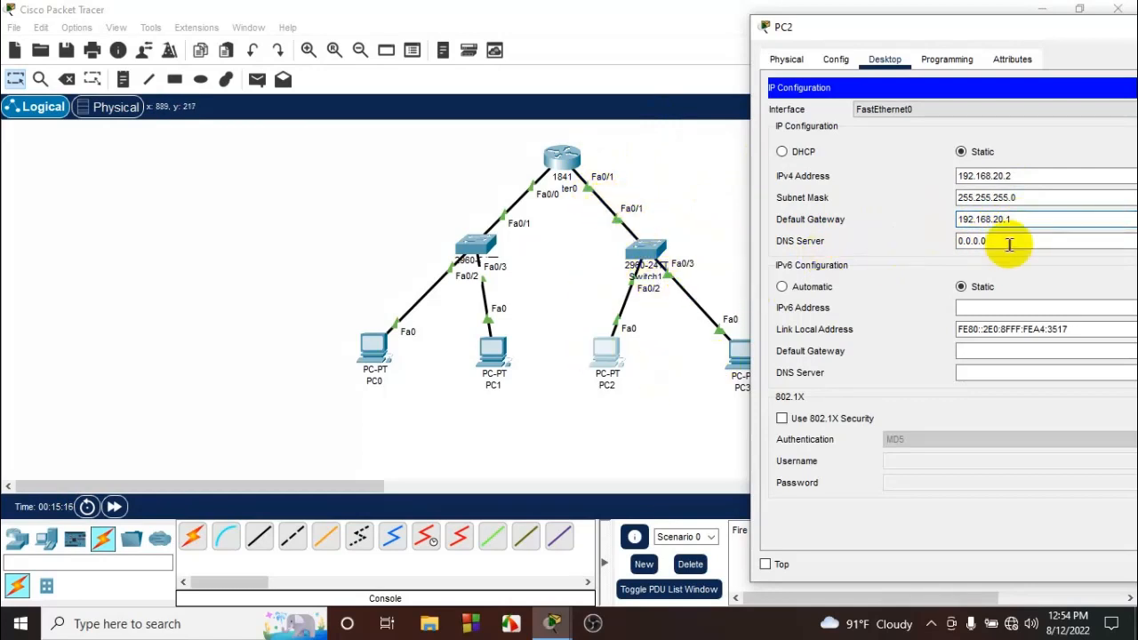
pyautogui.moveTo(1042, 39); pyautogui.dragTo(802, 36)
pyautogui.click(1060, 29)
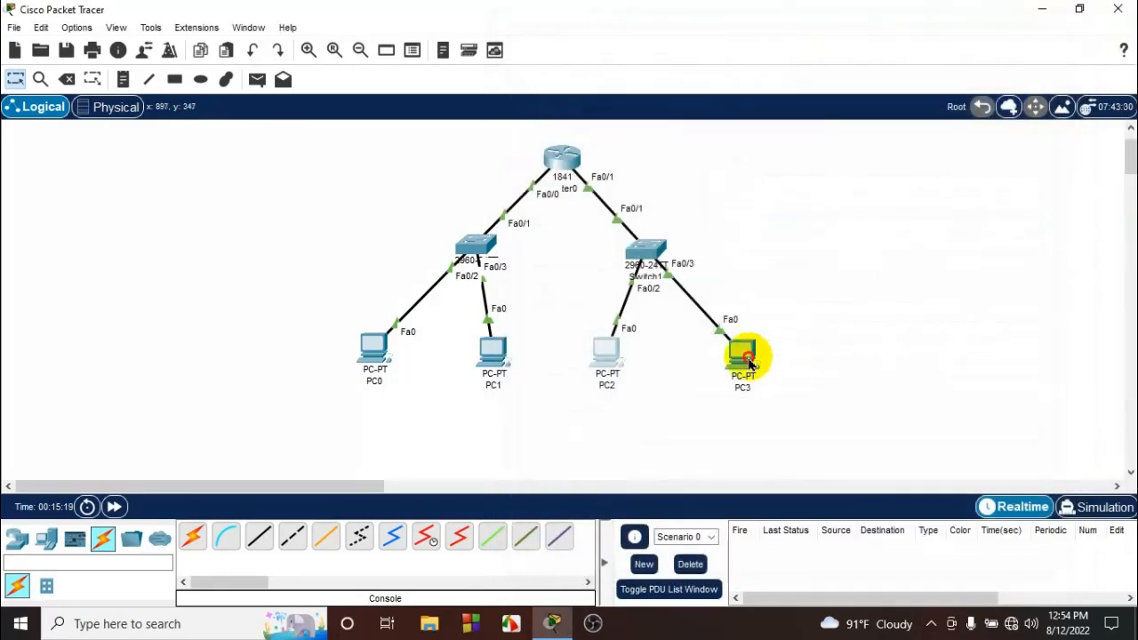
# Configure PC3 with static IPv4 address 192.168.20.3, subnet mask 255.255.255.0 and the same default gateway as PC2, and close its window
pyautogui.click(742, 349)
pyautogui.click(425, 55)
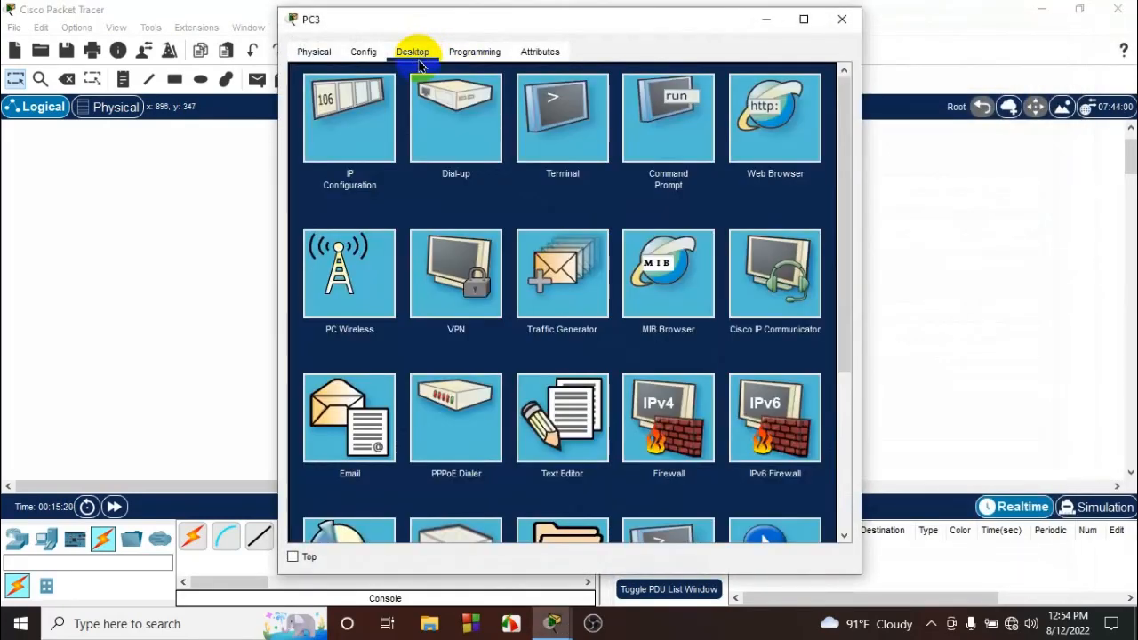
pyautogui.click(381, 113)
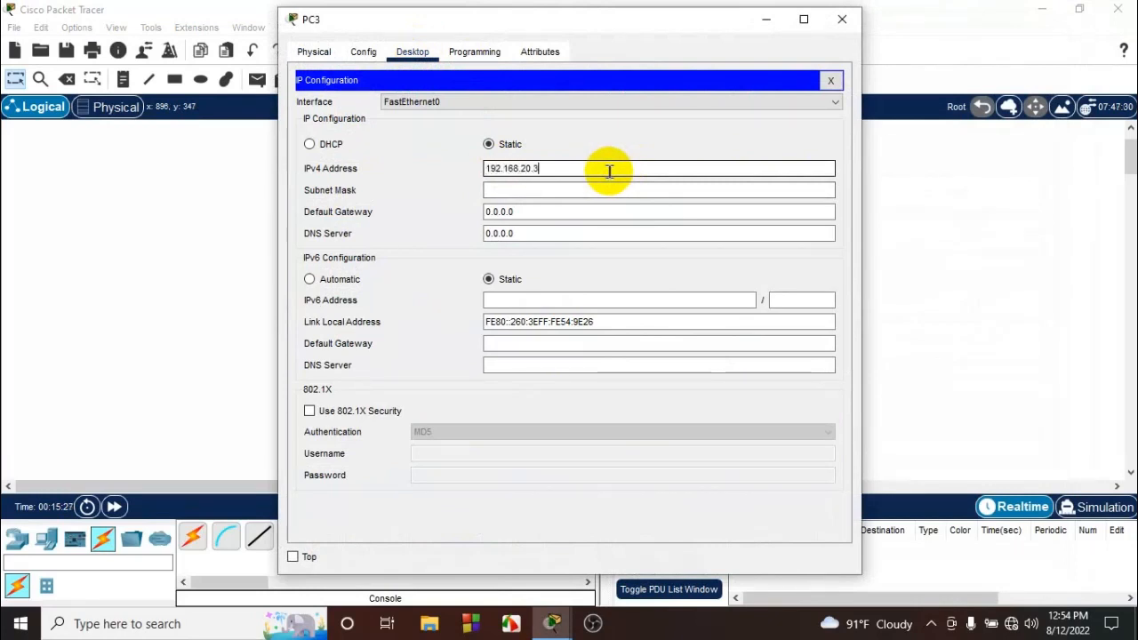
pyautogui.click(545, 190)
pyautogui.click(505, 212)
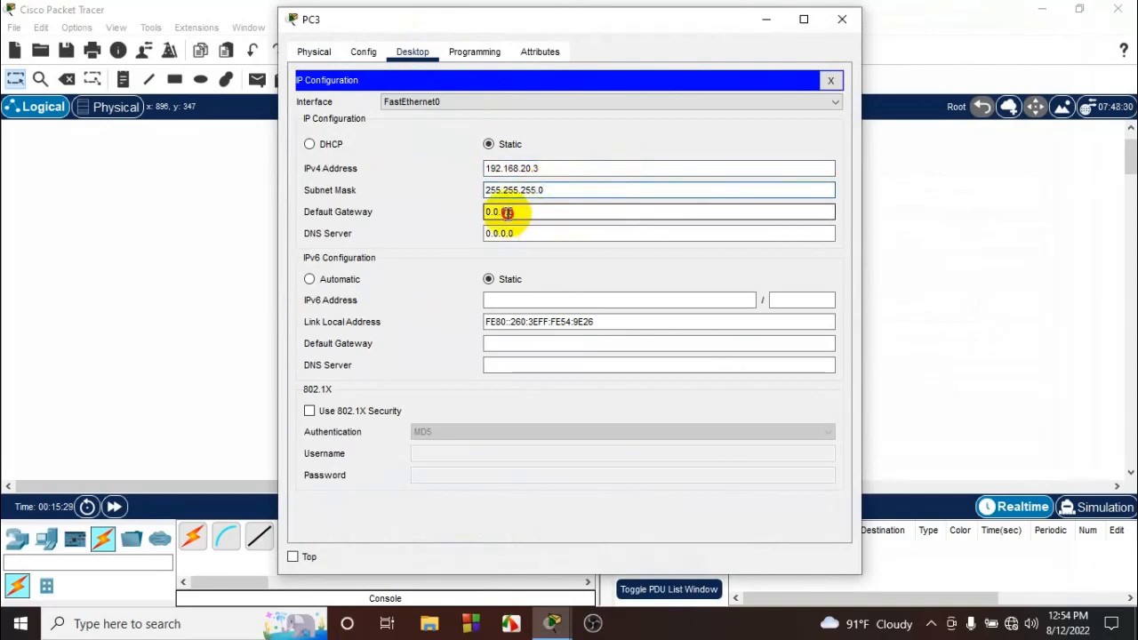
pyautogui.doubleClick(506, 212)
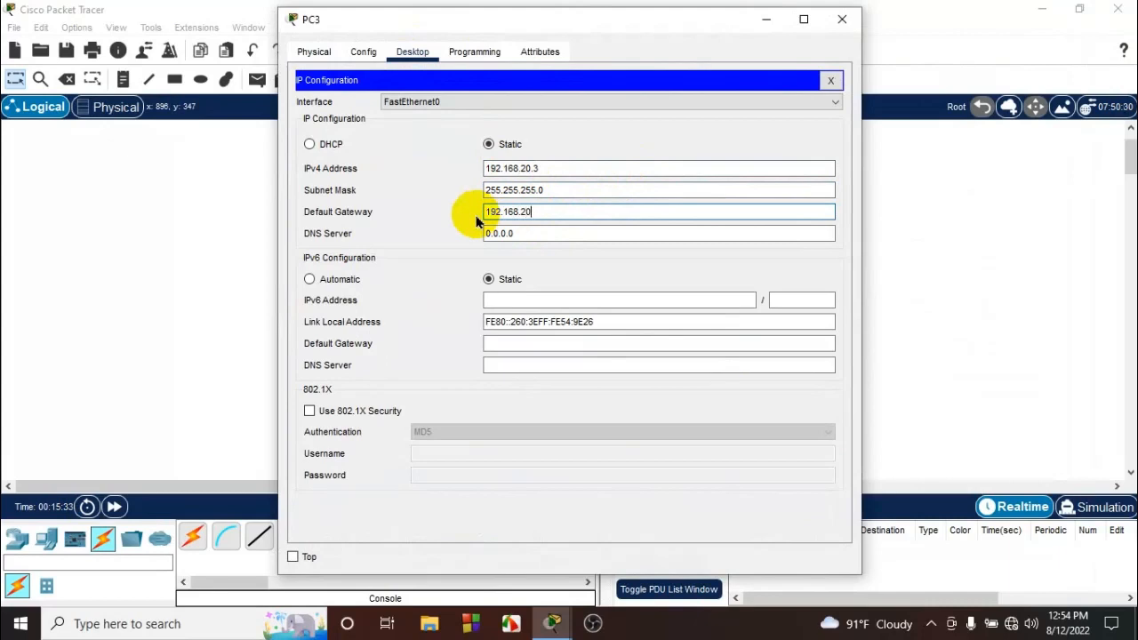
pyautogui.click(845, 21)
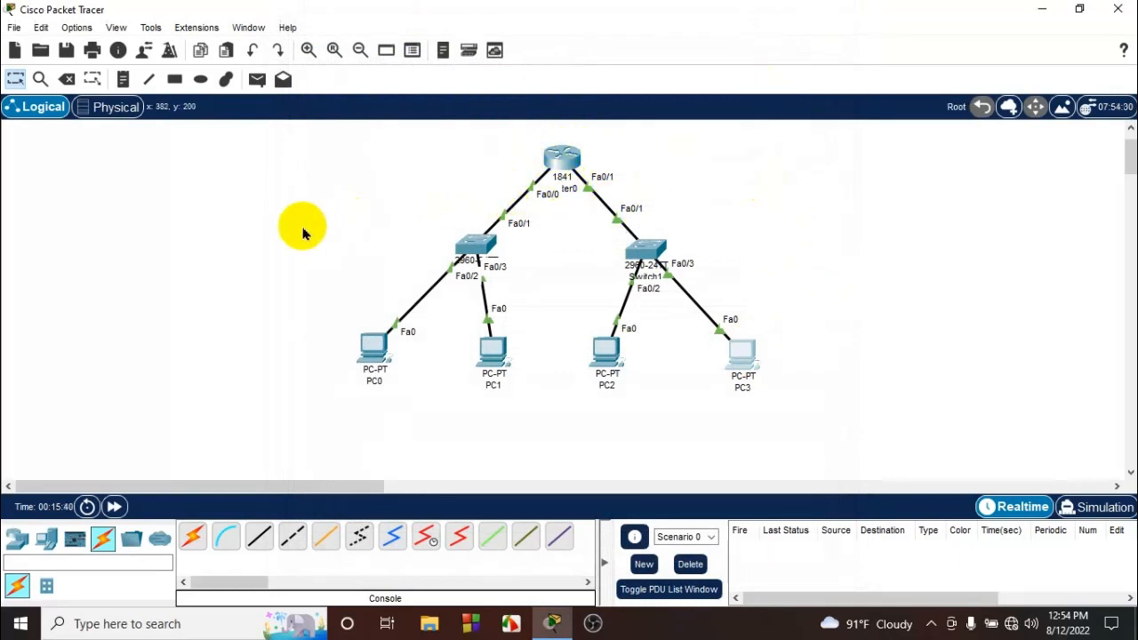
pyautogui.moveTo(288, 222); pyautogui.dragTo(544, 418)
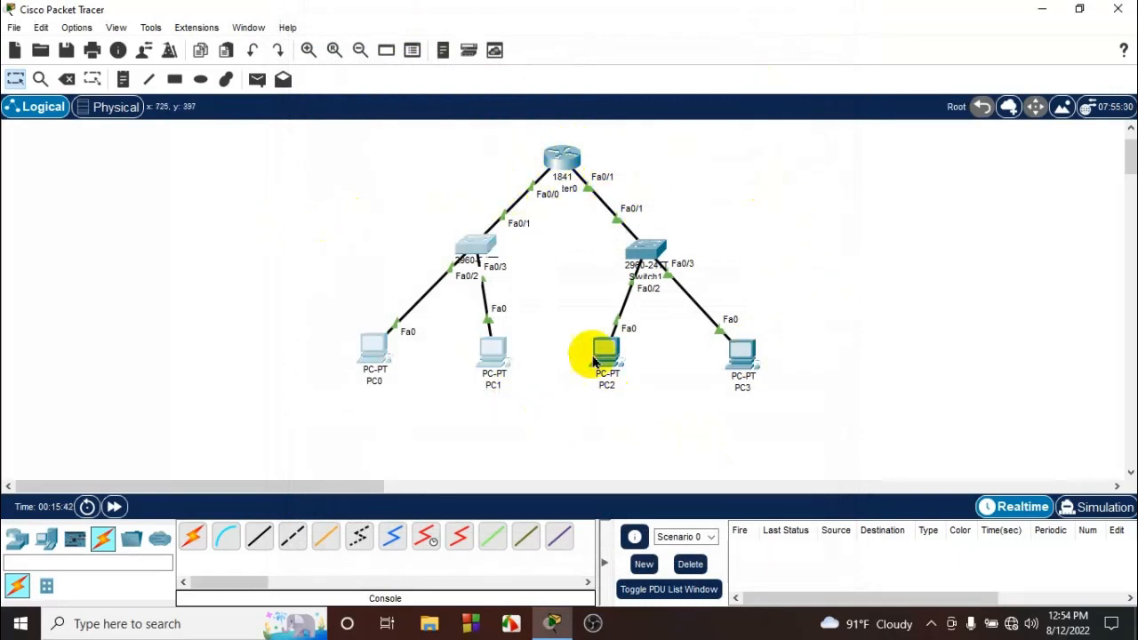
pyautogui.moveTo(797, 200); pyautogui.dragTo(577, 432)
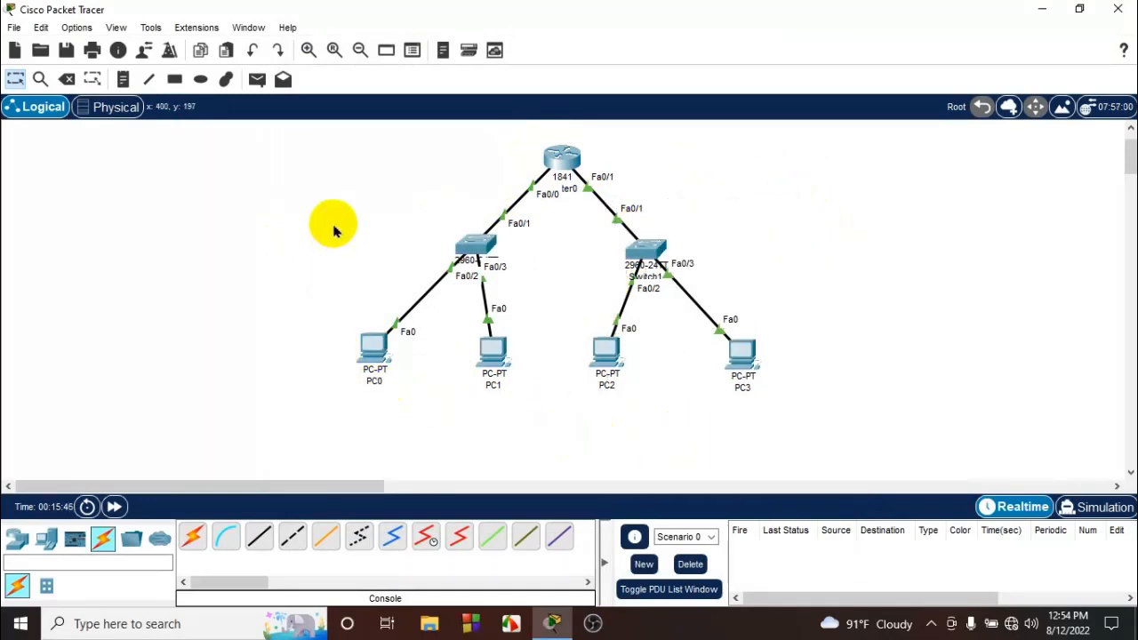
pyautogui.moveTo(323, 216); pyautogui.dragTo(541, 432)
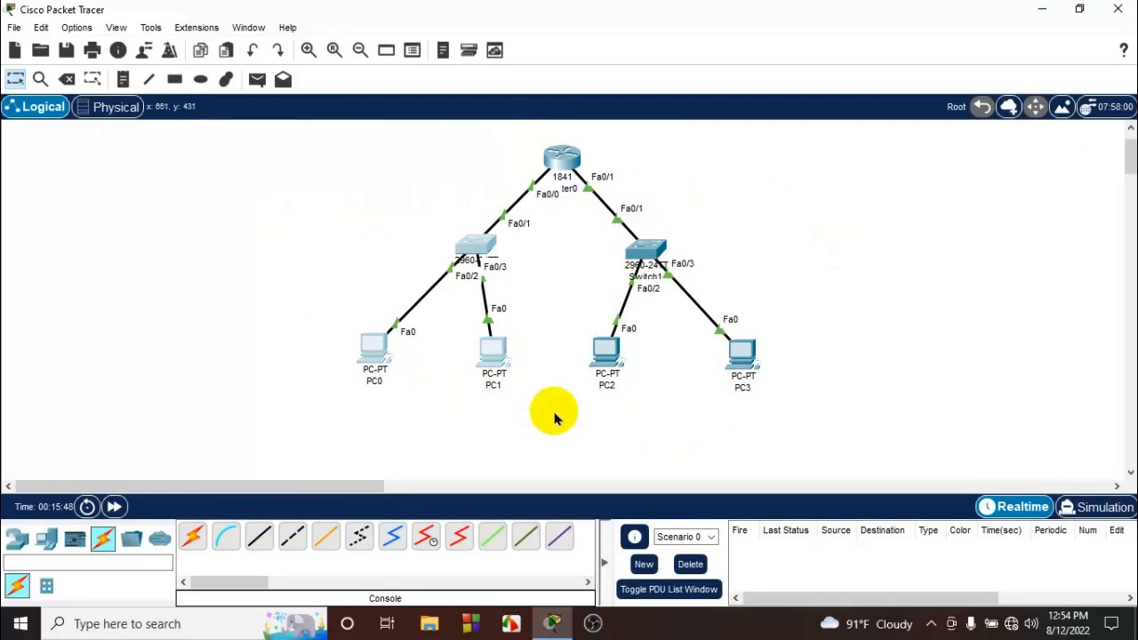
pyautogui.click(554, 440)
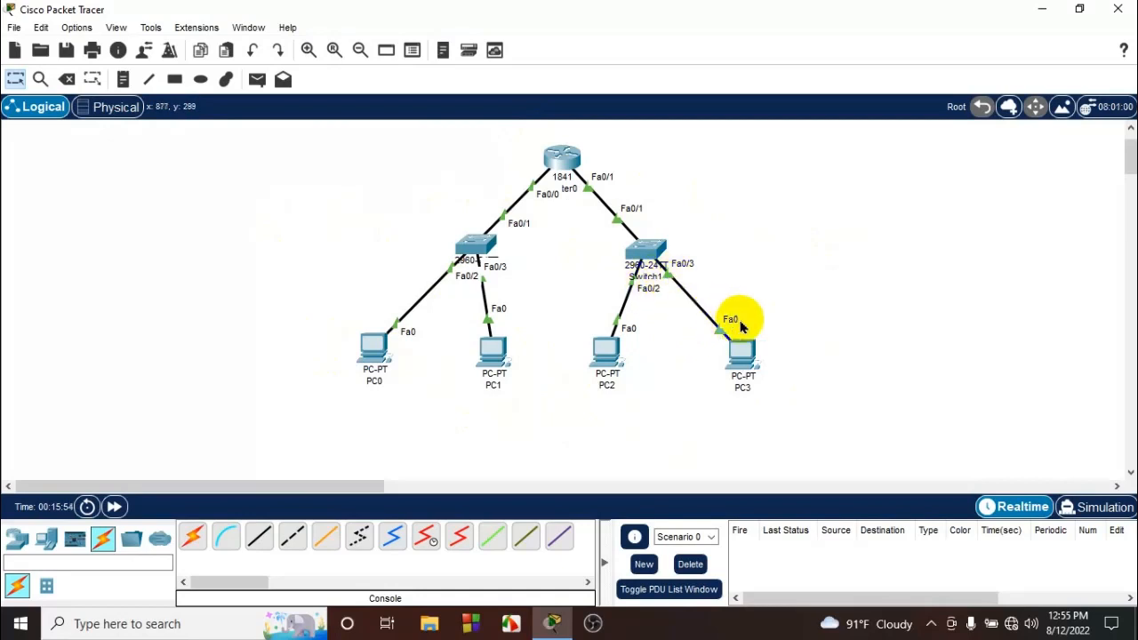
# Test connectivity between the two LANs by sending three simple PDUs from PC0 to PC2
pyautogui.click(257, 80)
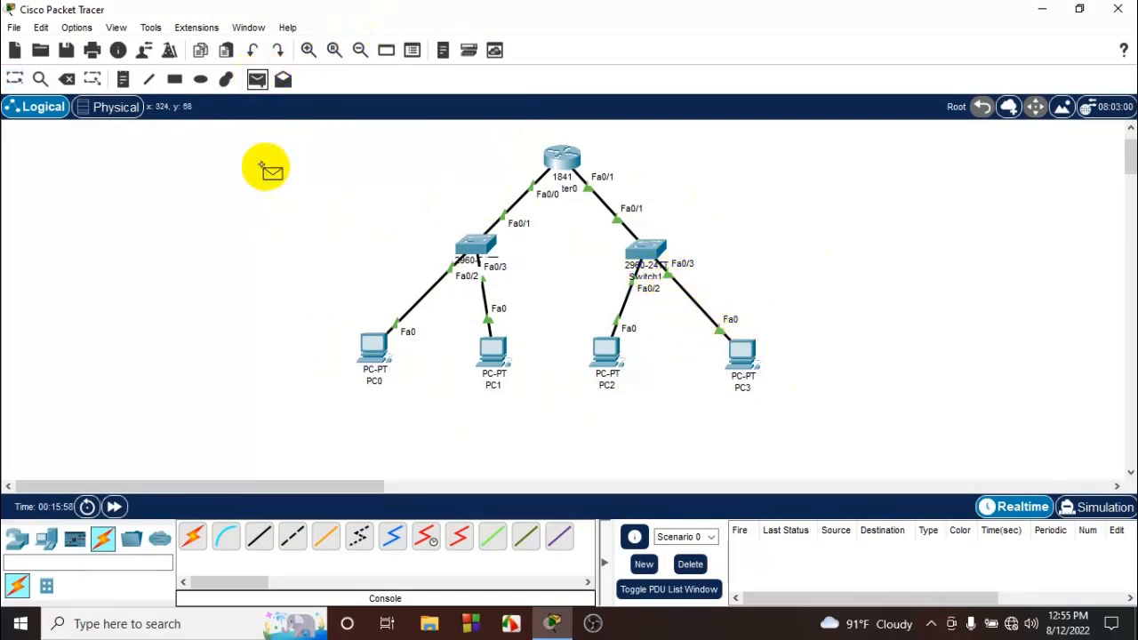
pyautogui.click(624, 356)
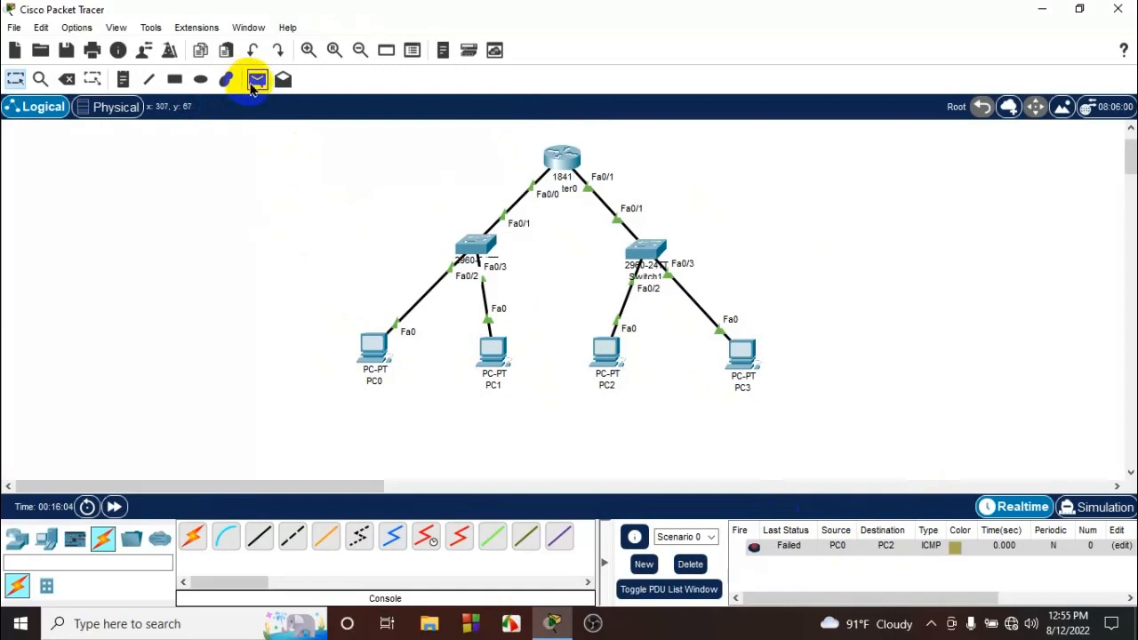
pyautogui.click(372, 349)
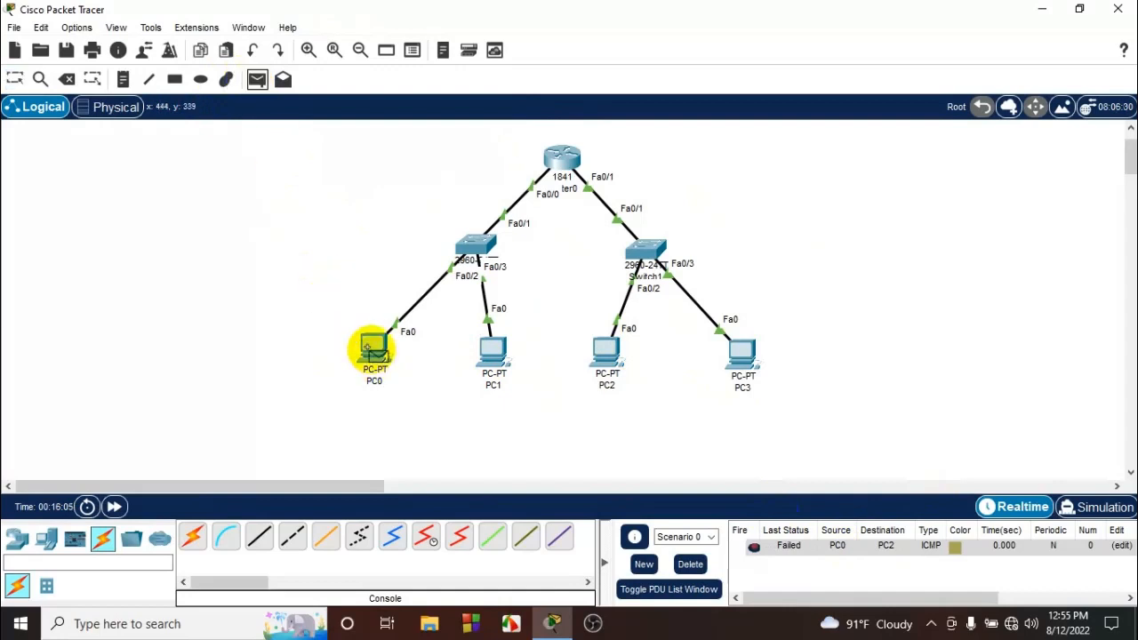
pyautogui.click(613, 362)
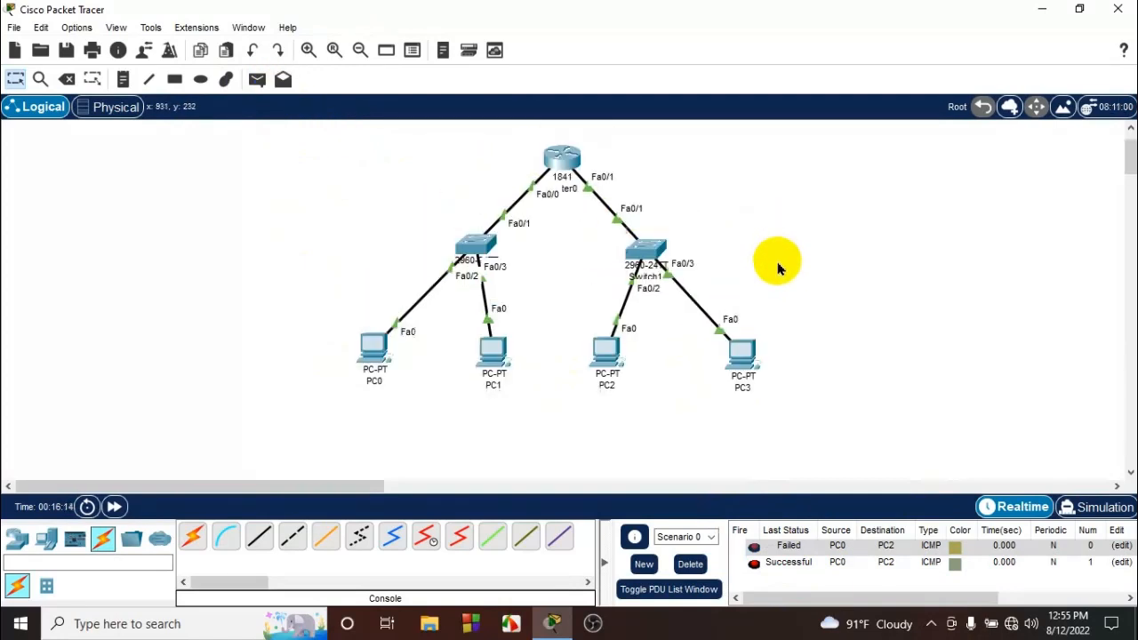
pyautogui.click(257, 79)
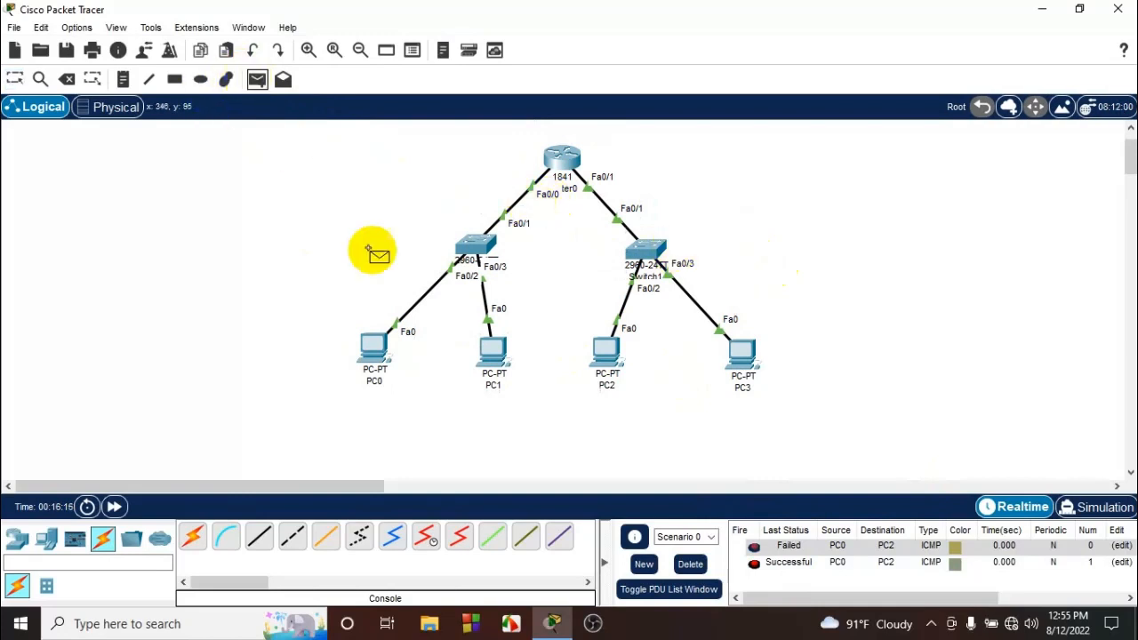
pyautogui.click(366, 338)
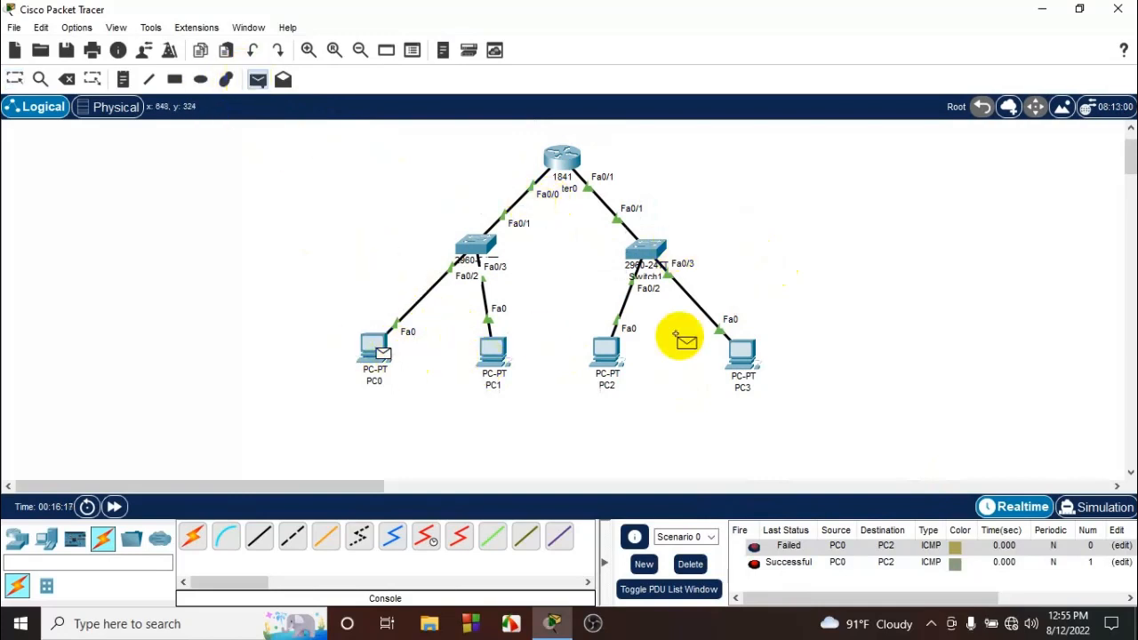
pyautogui.click(606, 349)
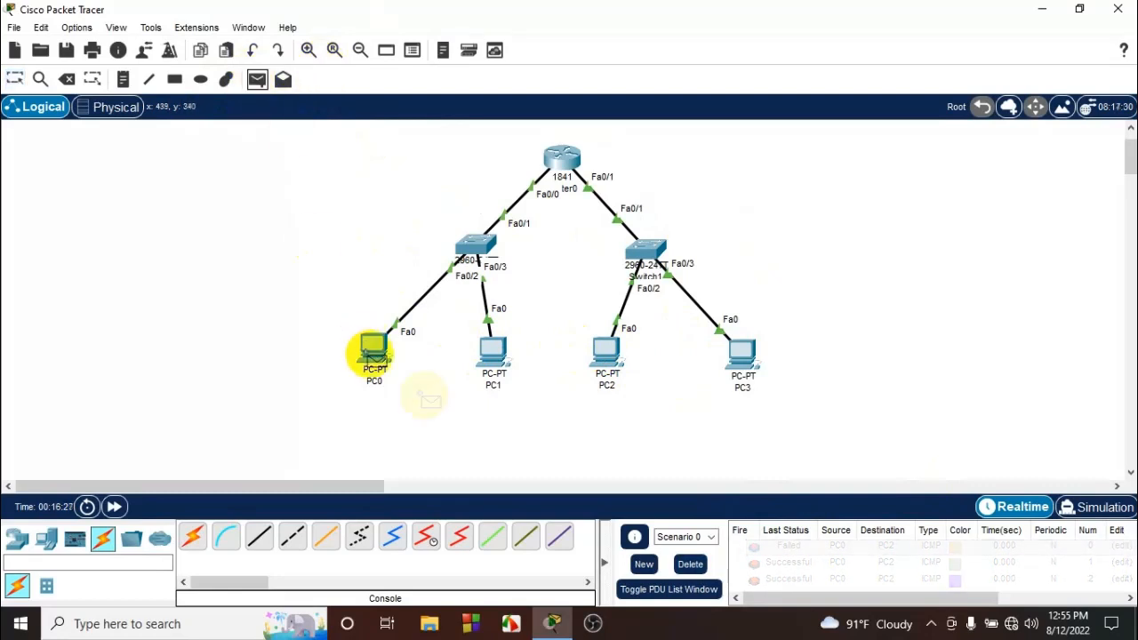
# Clear the scenario's PDU list and send a simple PDU from PC0 to PC3
pyautogui.click(368, 351)
pyautogui.click(744, 366)
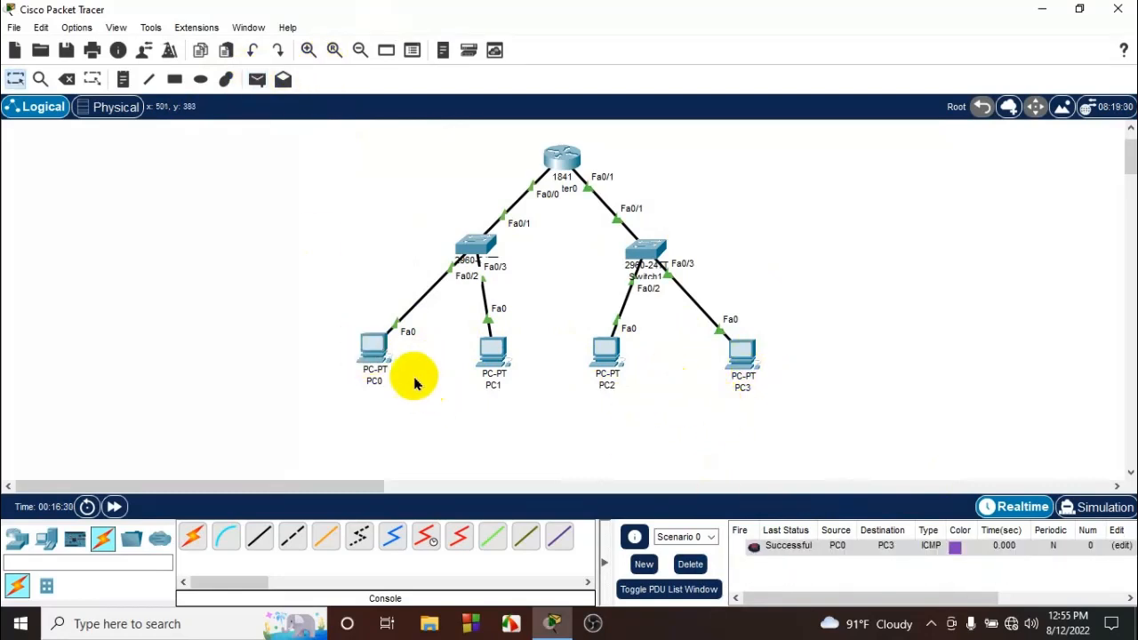
# Open PC0's Command Prompt, ping PC3 at 192.168.20.3 and examine the replies
pyautogui.click(372, 352)
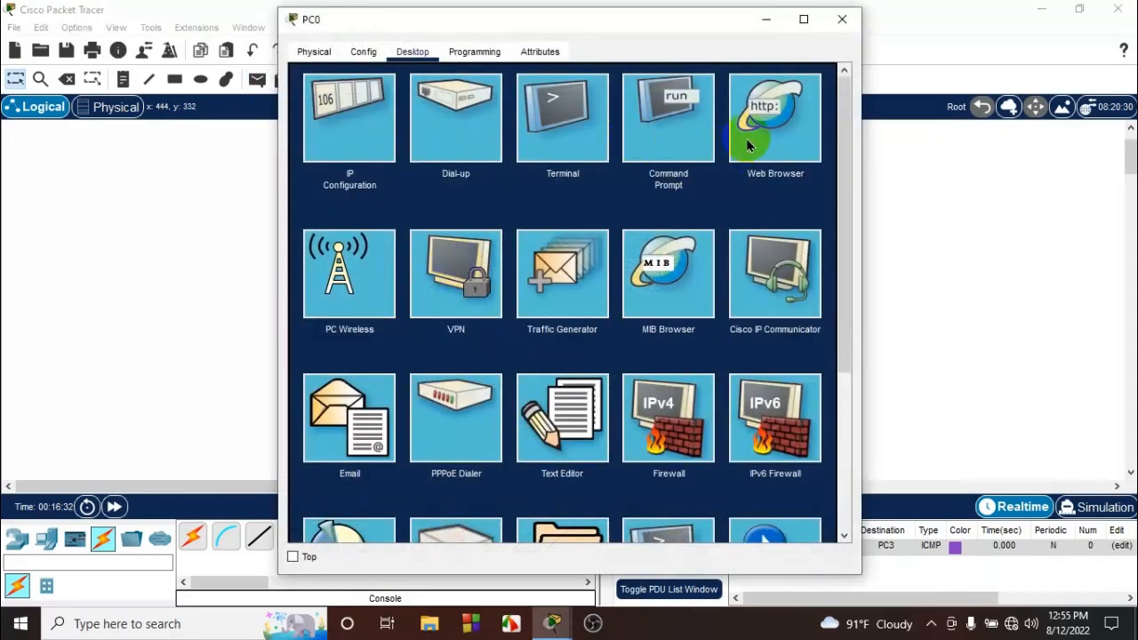
pyautogui.click(663, 127)
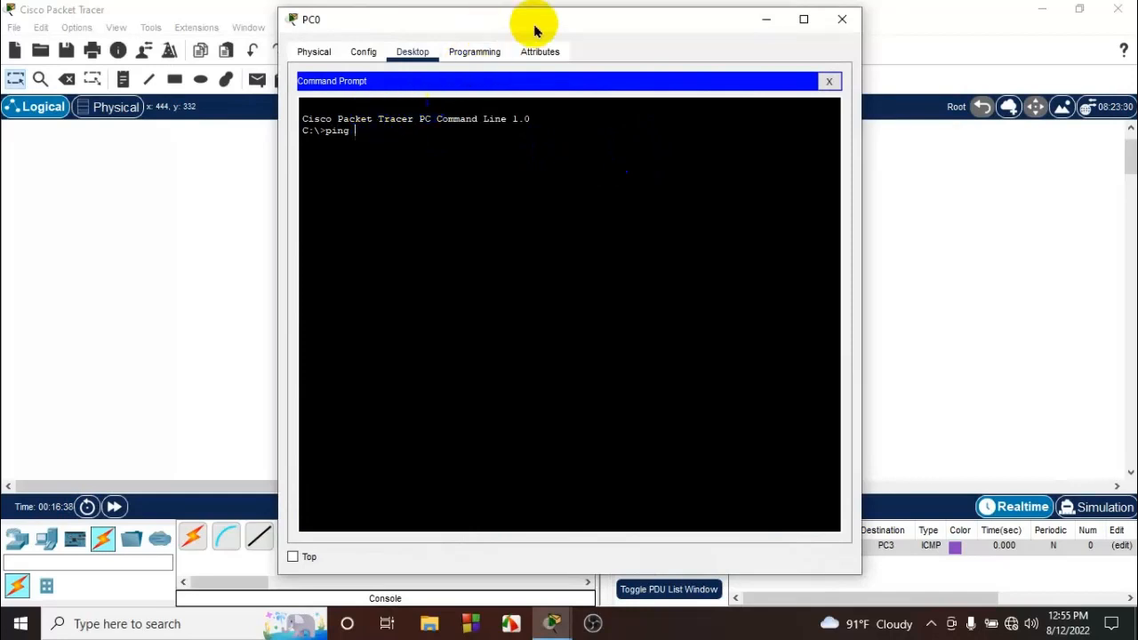
pyautogui.moveTo(533, 26); pyautogui.dragTo(849, 61)
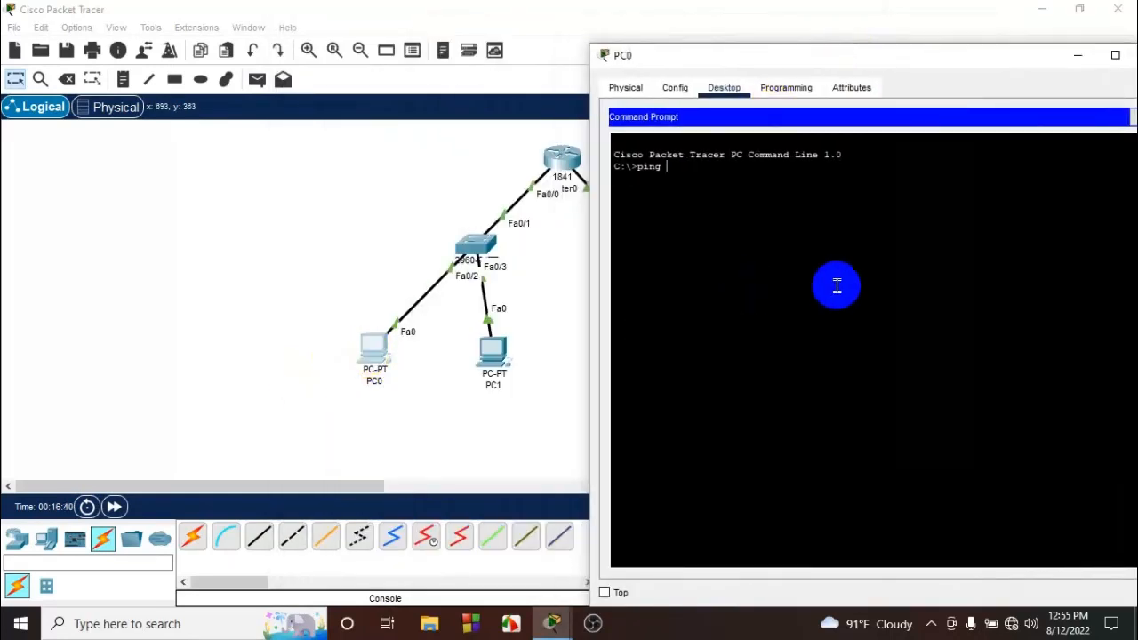
pyautogui.moveTo(175, 104); pyautogui.dragTo(267, 73)
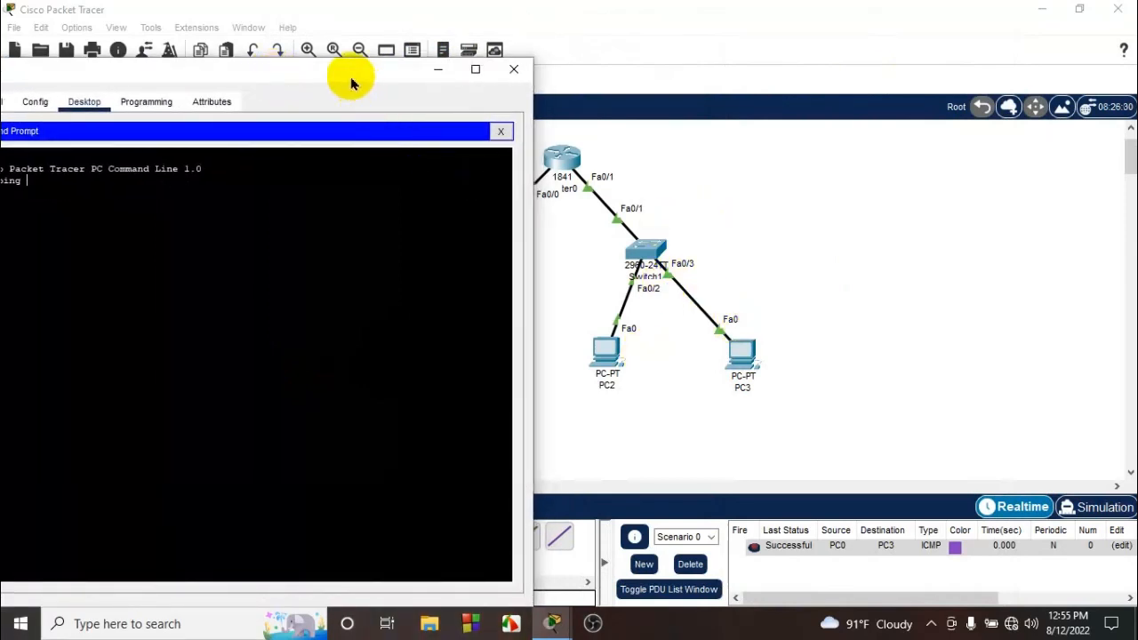
pyautogui.moveTo(351, 77); pyautogui.dragTo(452, 68)
pyautogui.click(439, 168)
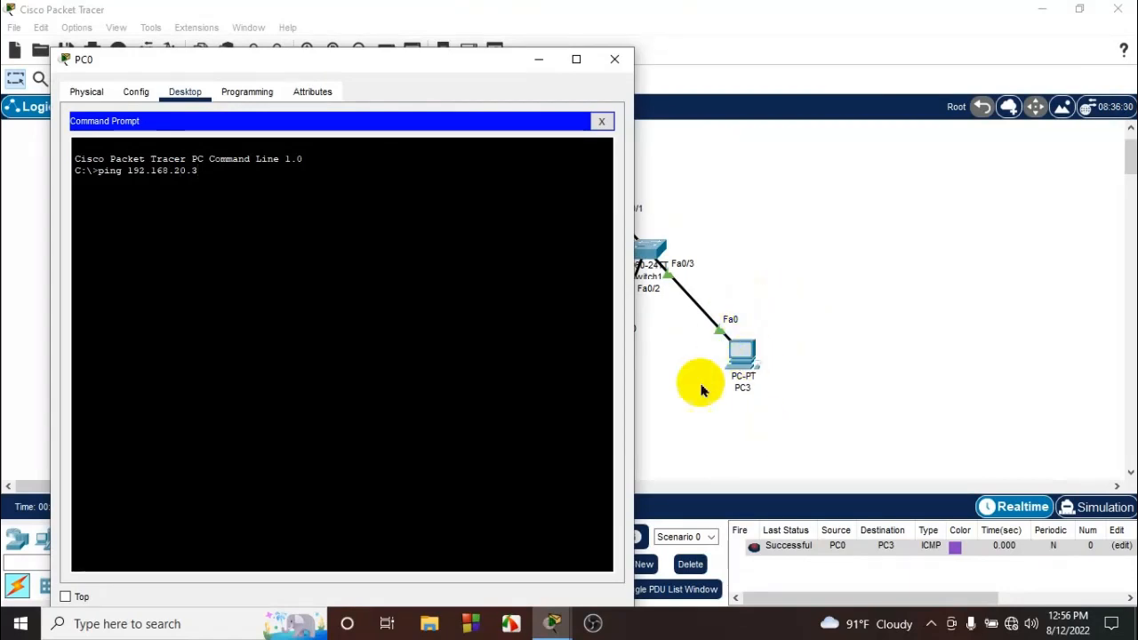
pyautogui.press('Return')
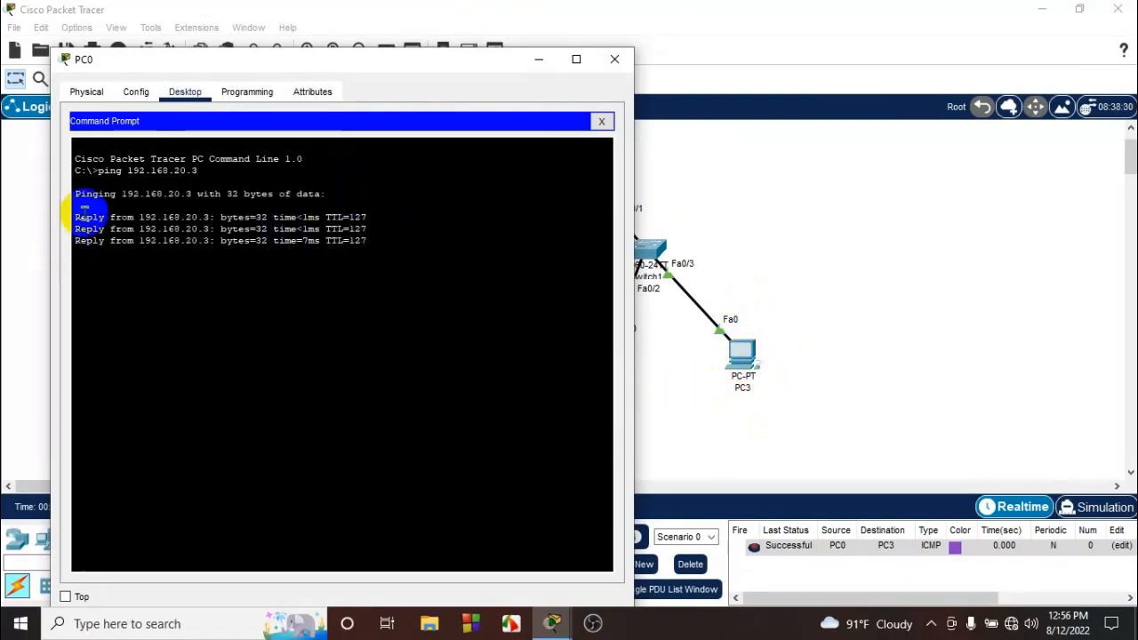
pyautogui.moveTo(76, 205); pyautogui.dragTo(385, 260)
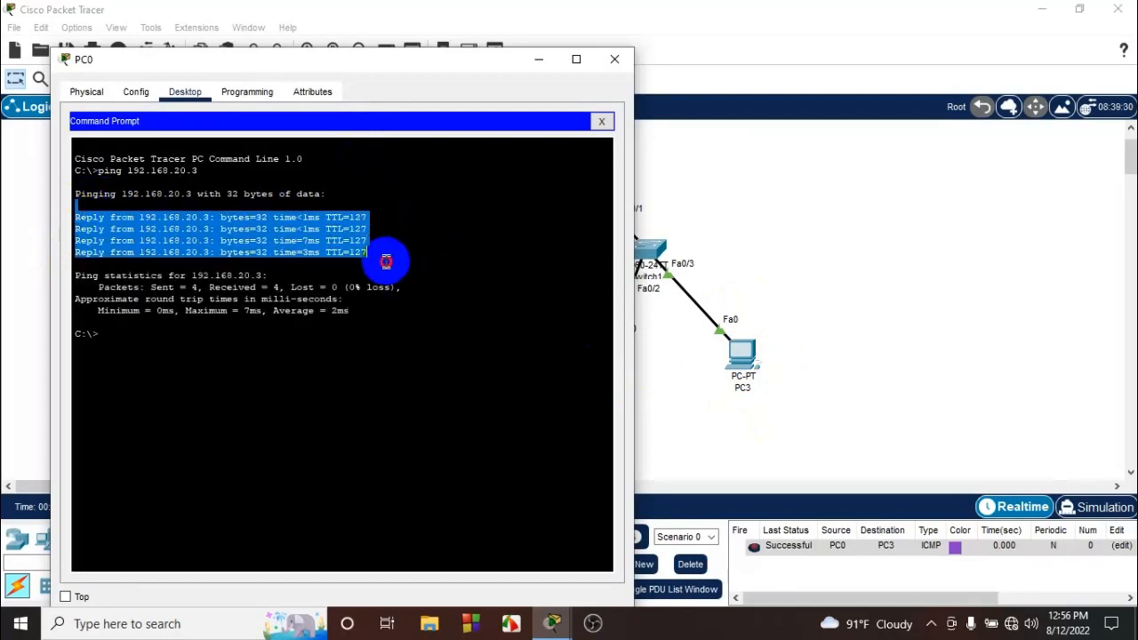
pyautogui.click(380, 258)
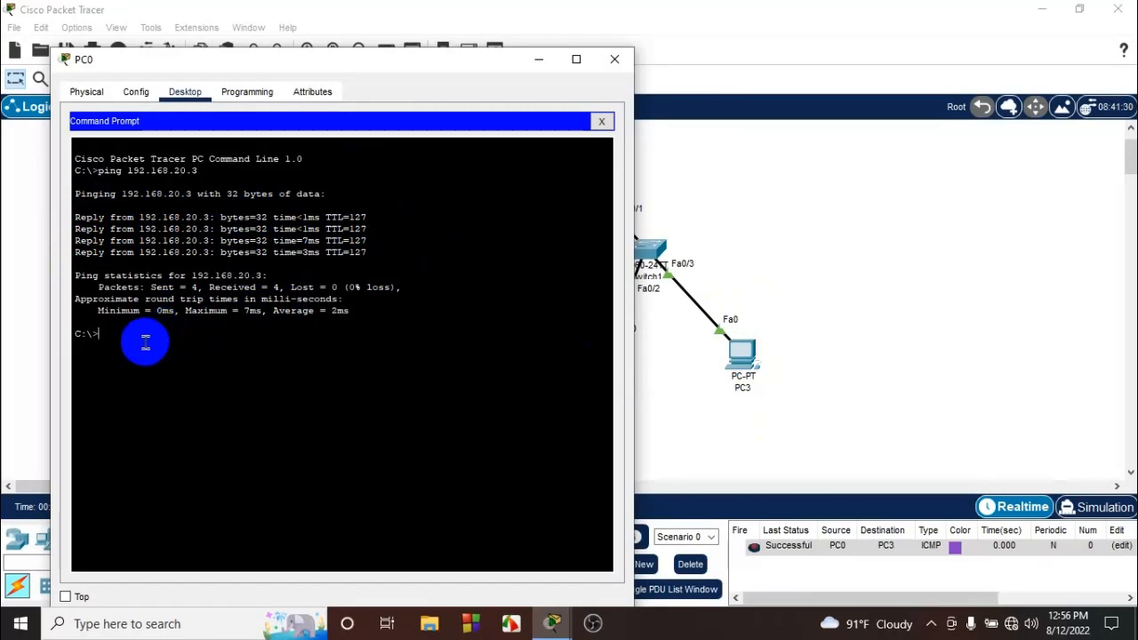
# Ping PC2 at 192.168.20.2 from PC0's Command Prompt, and close PC0's window
pyautogui.click(427, 300)
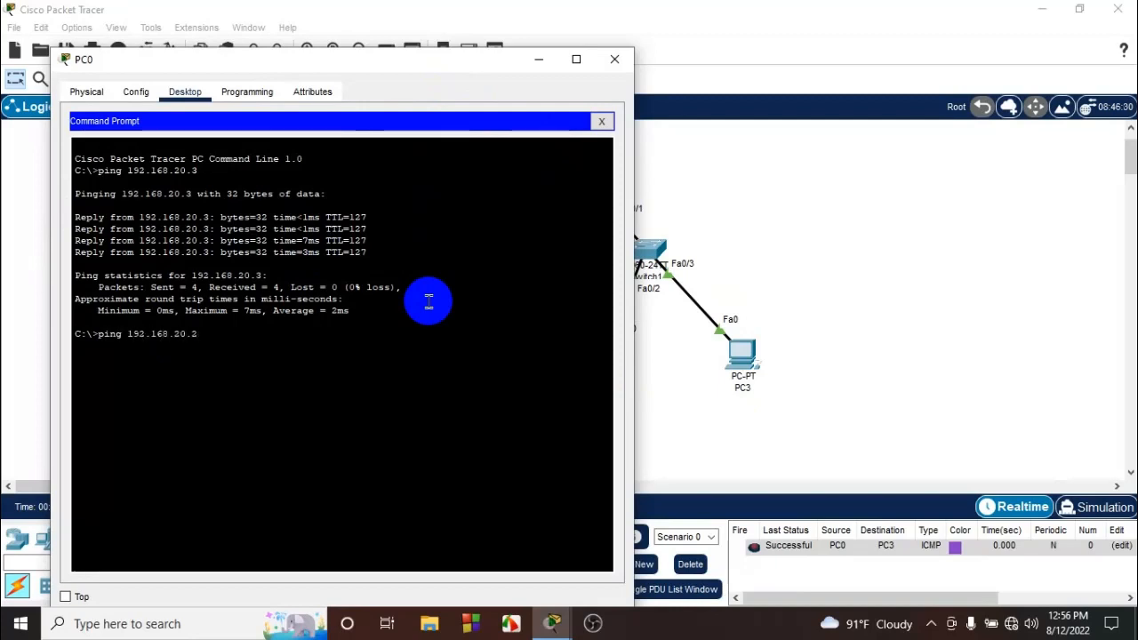
pyautogui.press('Return')
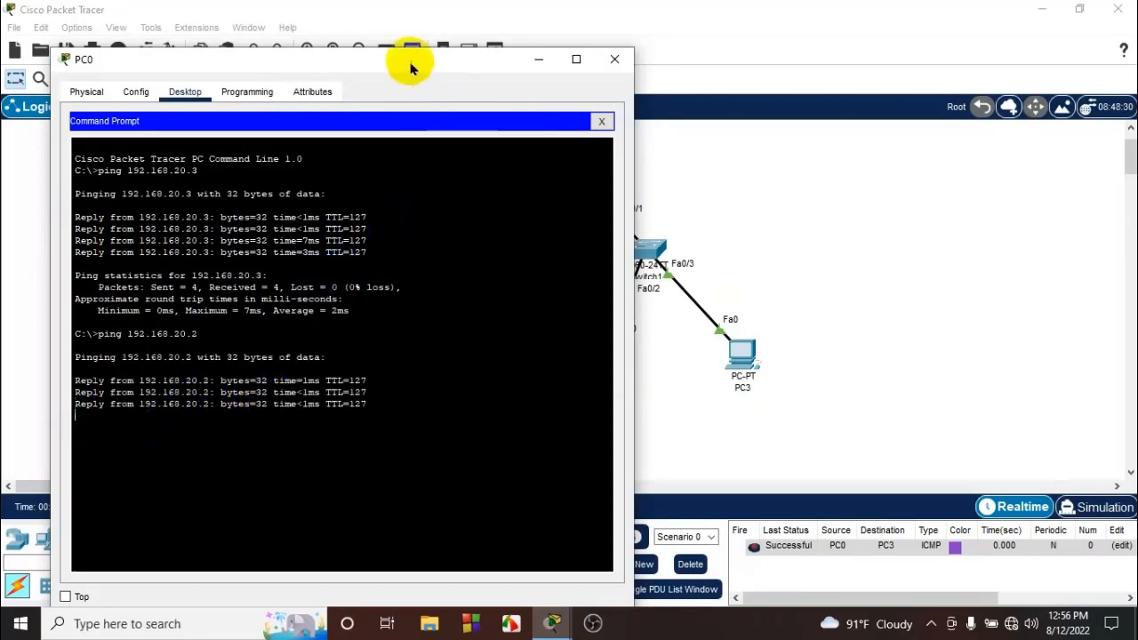
pyautogui.moveTo(447, 64); pyautogui.dragTo(563, 63)
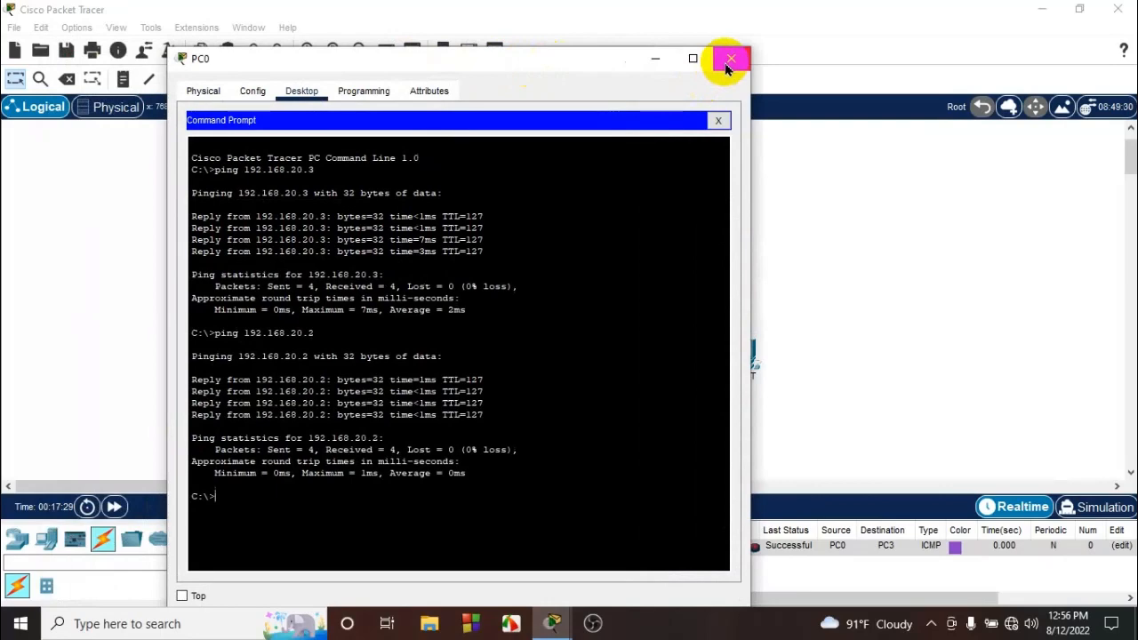
pyautogui.click(729, 60)
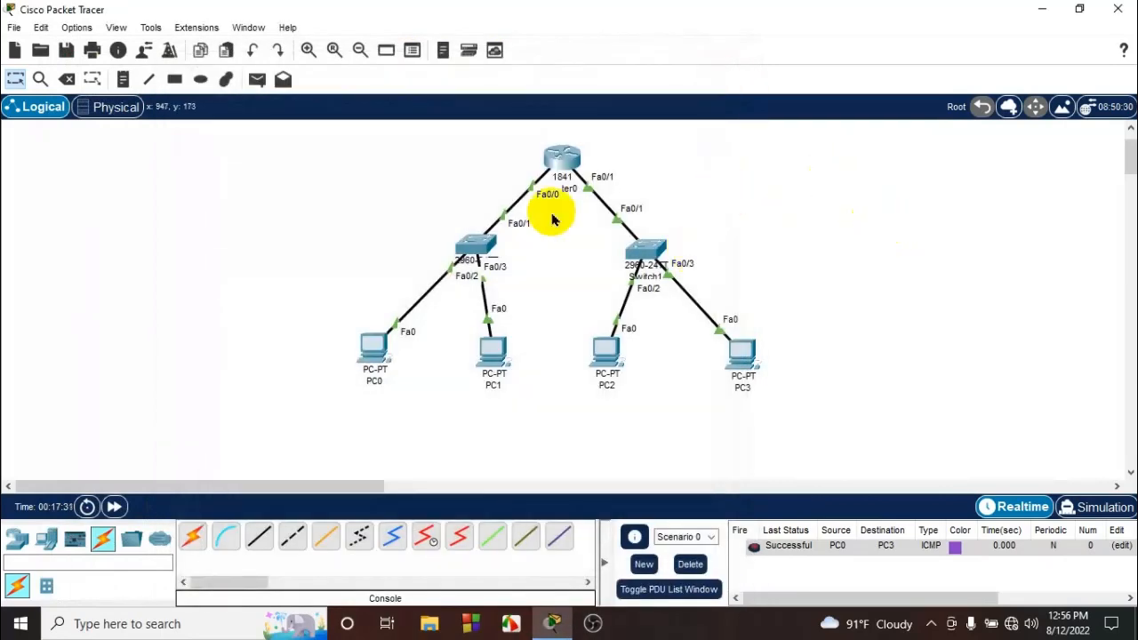
pyautogui.moveTo(342, 133); pyautogui.dragTo(794, 437)
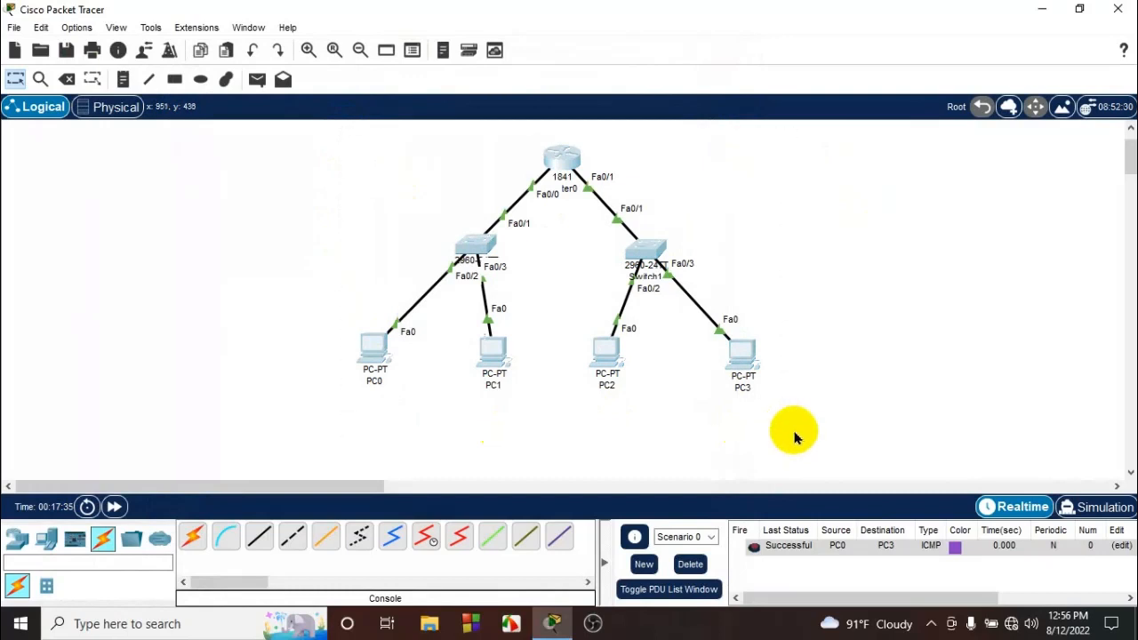
pyautogui.click(832, 397)
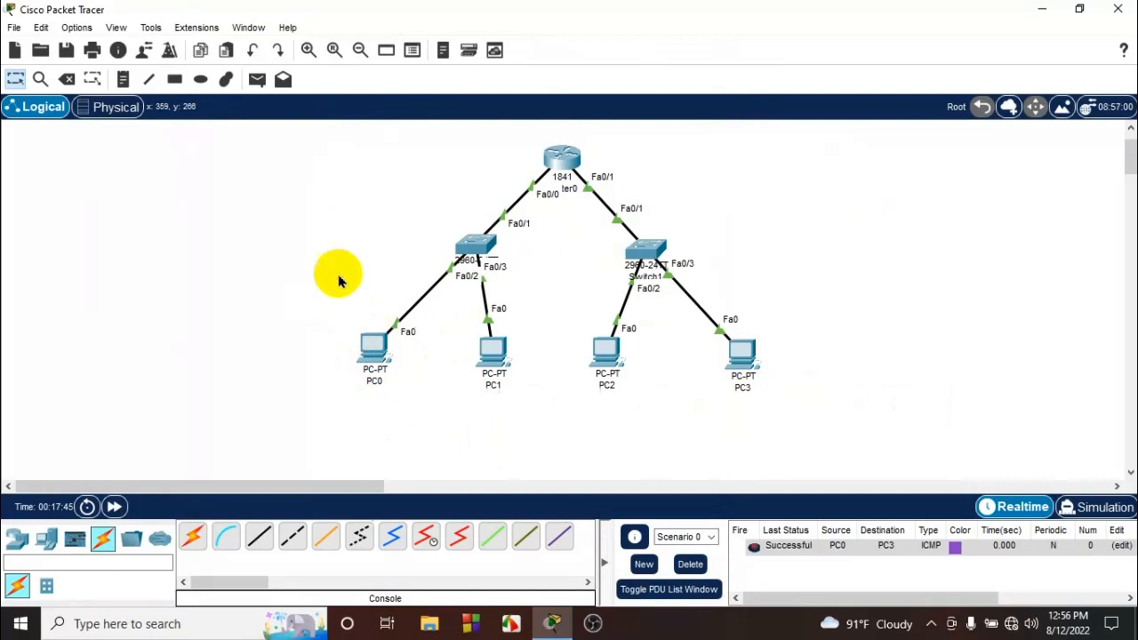
pyautogui.moveTo(311, 136); pyautogui.dragTo(795, 424)
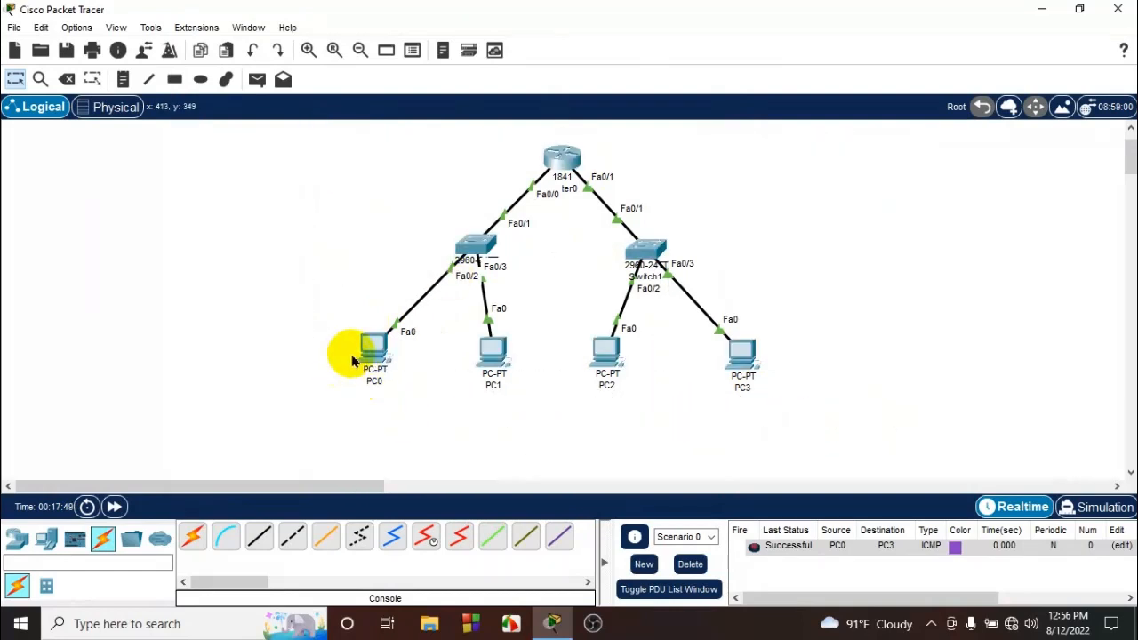